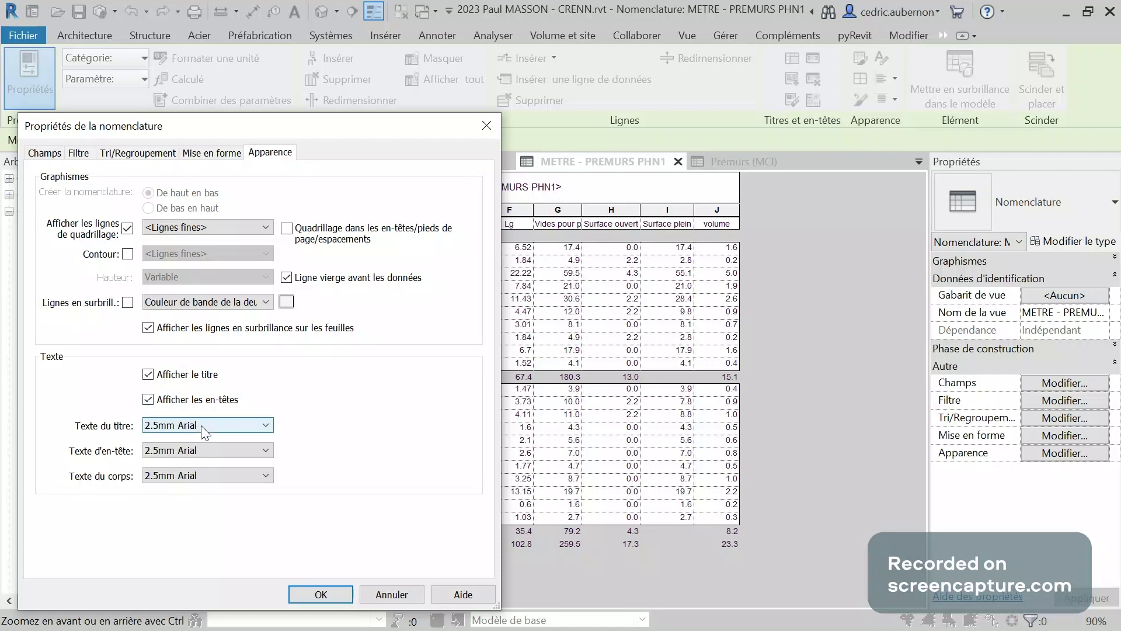
- Set the schedule's title text style to NOMENCLATURE Titre
{"action": "left_click", "coordinate": [201, 425]}
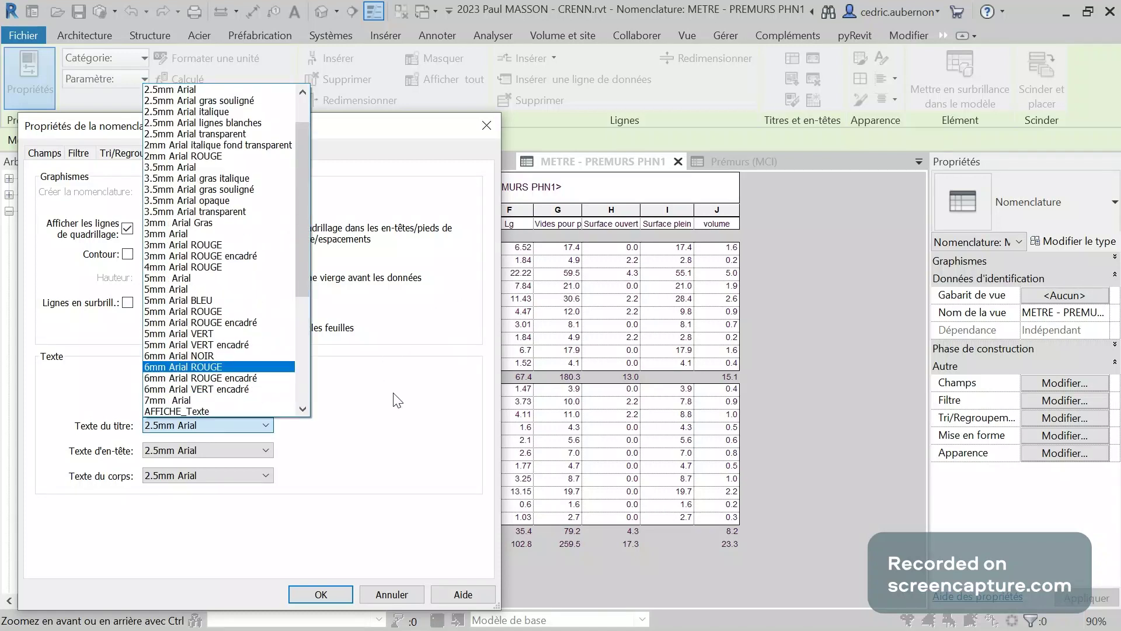
{"action": "scroll", "coordinate": [222, 324], "scroll_direction": "up", "scroll_amount": 2}
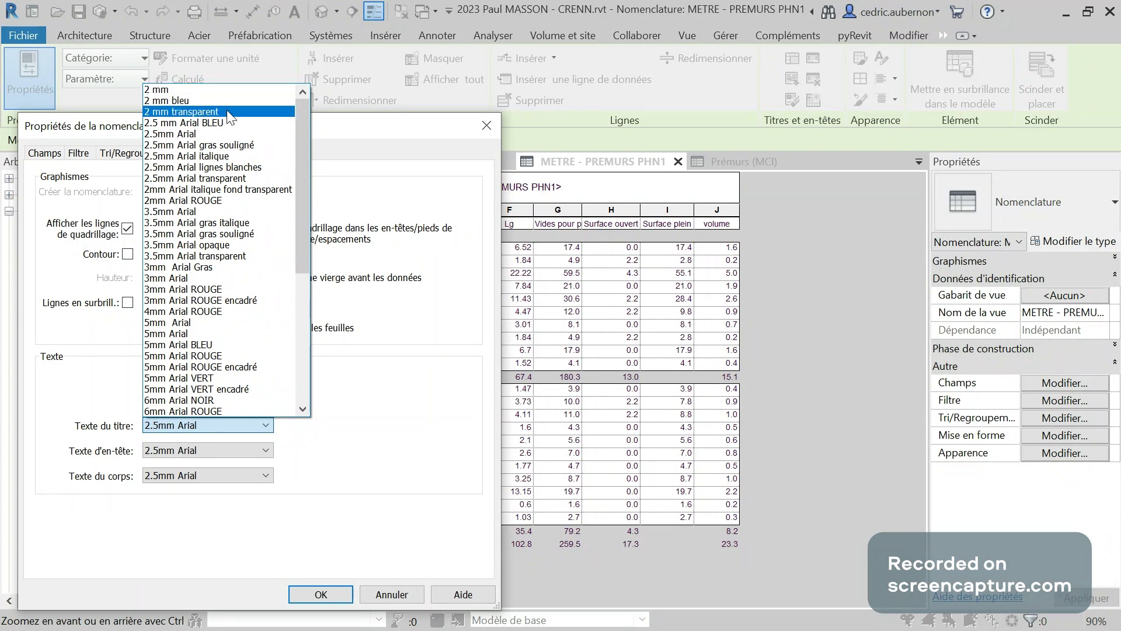
{"action": "scroll", "coordinate": [232, 317], "scroll_direction": "down", "scroll_amount": 3}
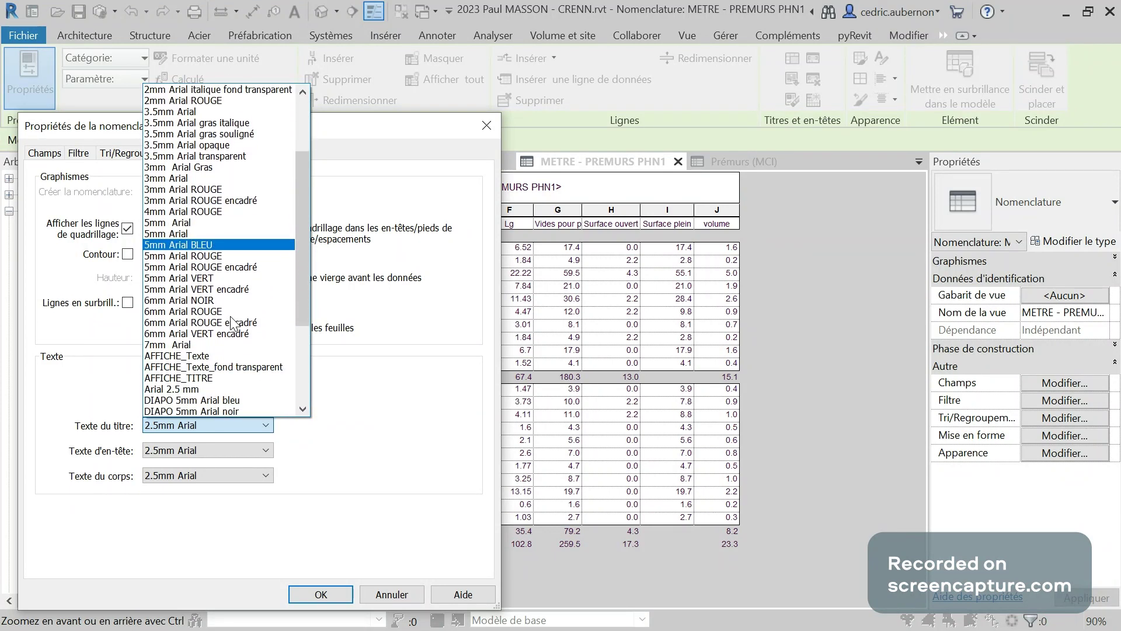
{"action": "scroll", "coordinate": [228, 344], "scroll_direction": "down", "scroll_amount": 2}
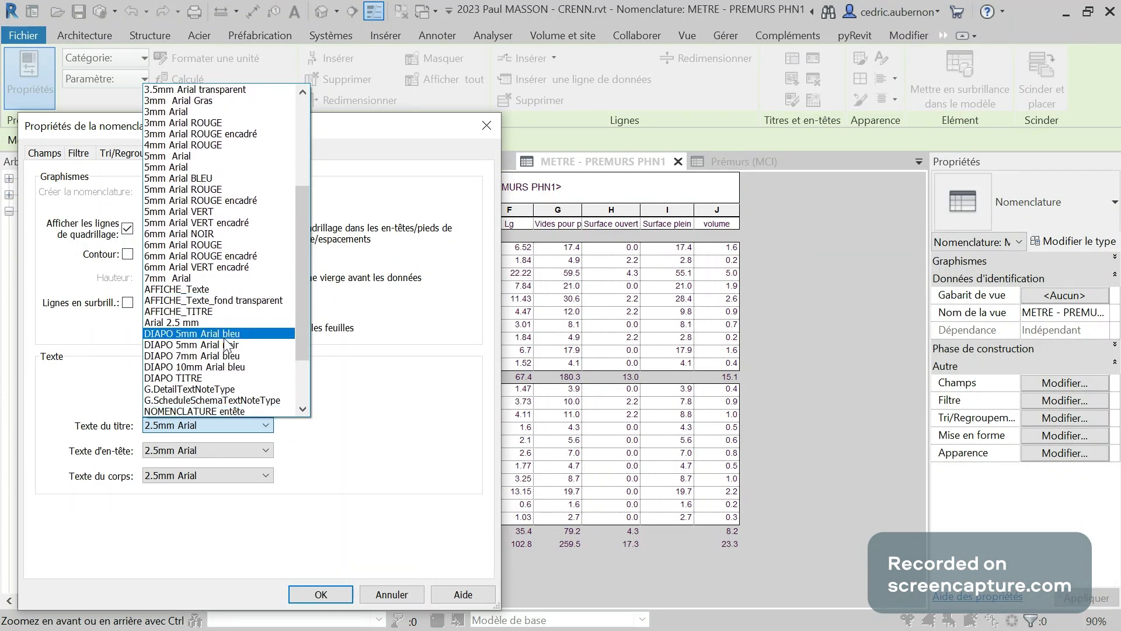
{"action": "scroll", "coordinate": [226, 345], "scroll_direction": "down", "scroll_amount": 2}
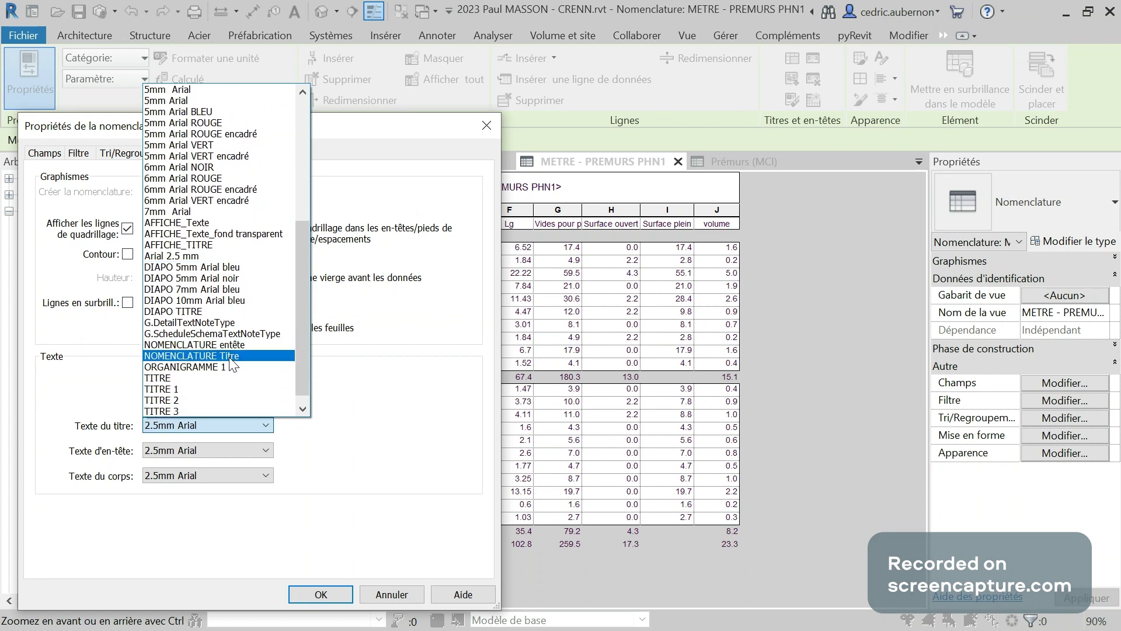
{"action": "left_click", "coordinate": [229, 357]}
- Set the header text style to NOMENCLATURE entête and the body text to Valeur par défaut de nomenclature, and apply the schedule properties
{"action": "left_click", "coordinate": [257, 448]}
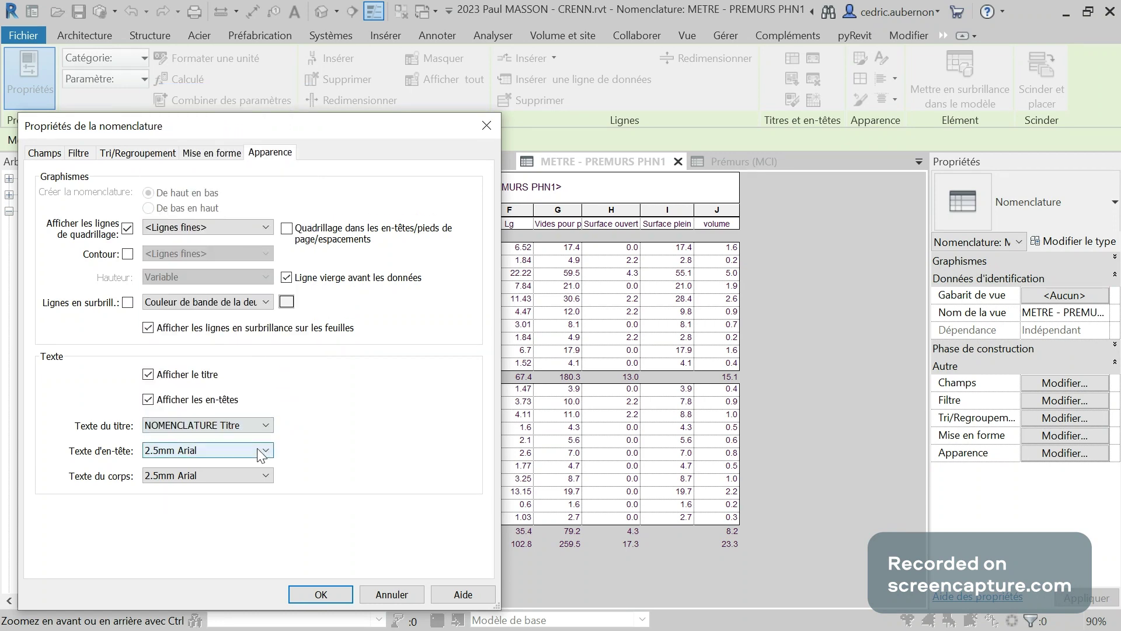
{"action": "scroll", "coordinate": [237, 351], "scroll_direction": "down", "scroll_amount": 6}
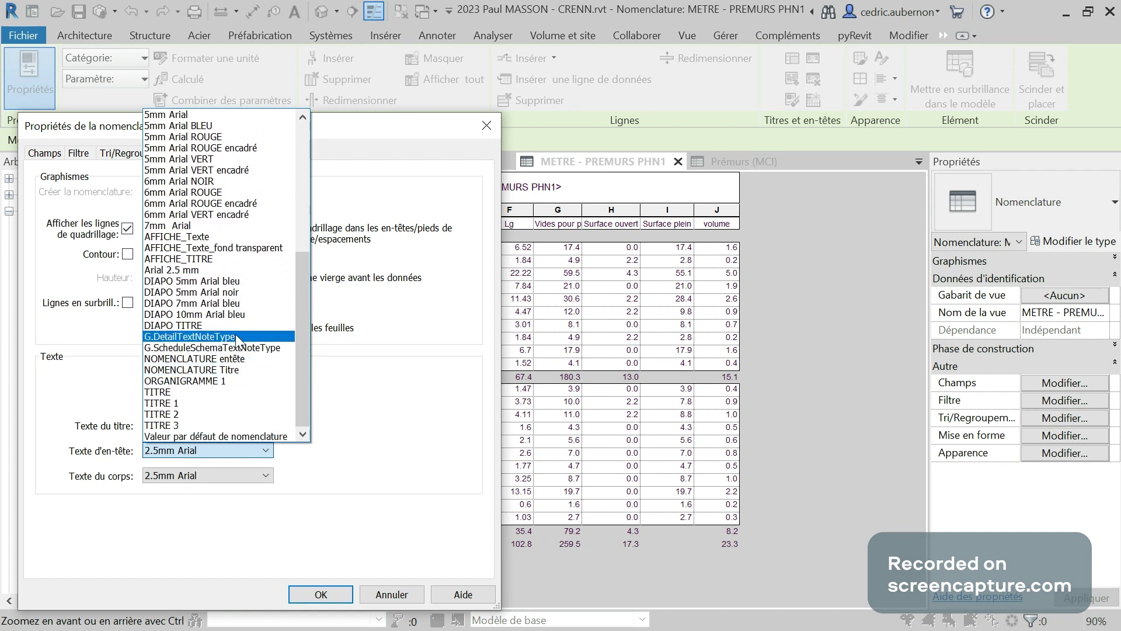
{"action": "left_click", "coordinate": [268, 359]}
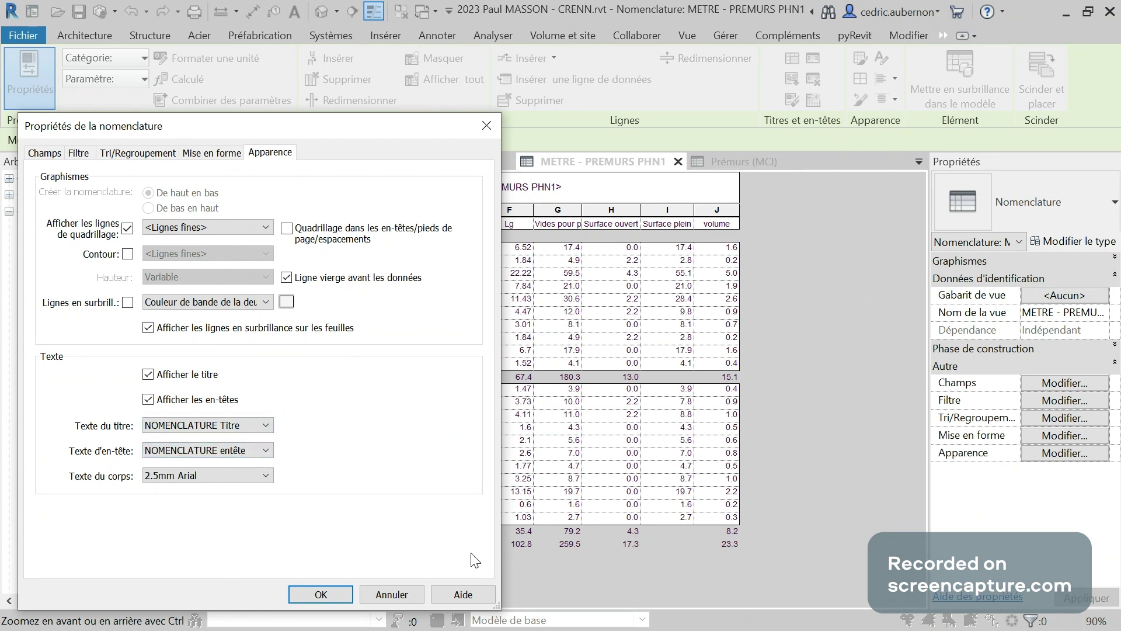
{"action": "left_click", "coordinate": [252, 477]}
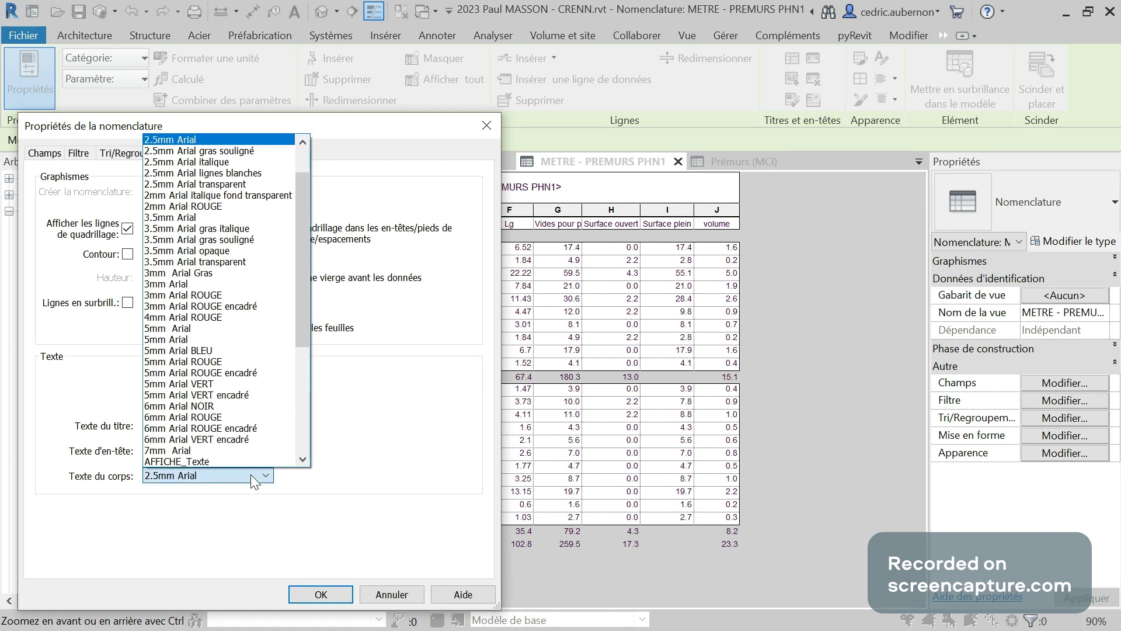
{"action": "scroll", "coordinate": [258, 414], "scroll_direction": "down", "scroll_amount": 5}
{"action": "scroll", "coordinate": [229, 446], "scroll_direction": "down", "scroll_amount": 1}
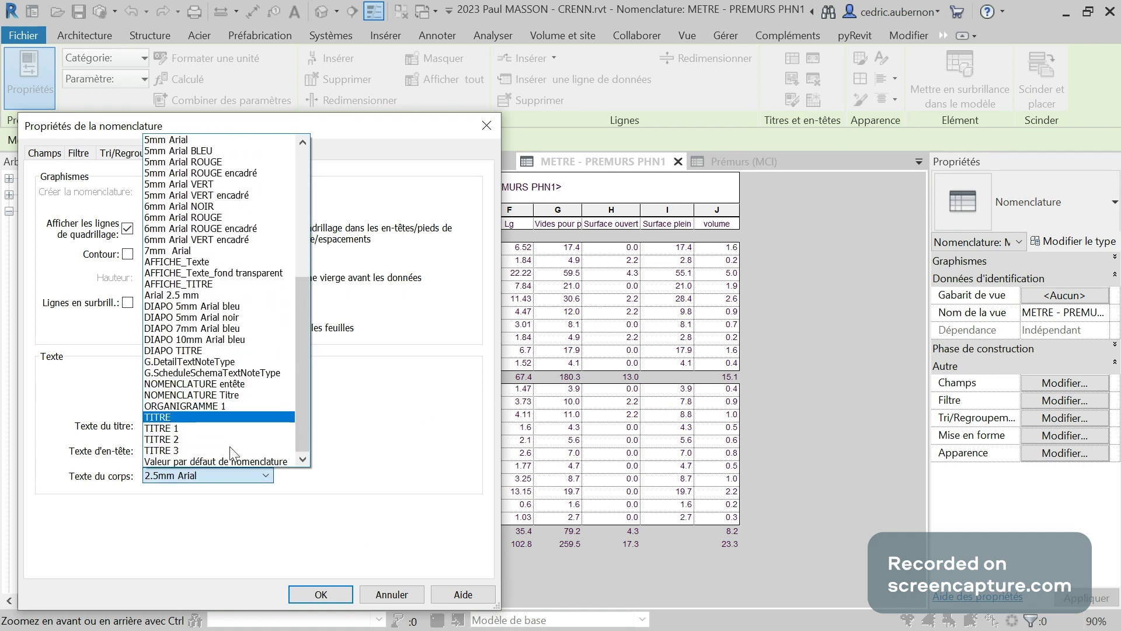
{"action": "left_click", "coordinate": [230, 460]}
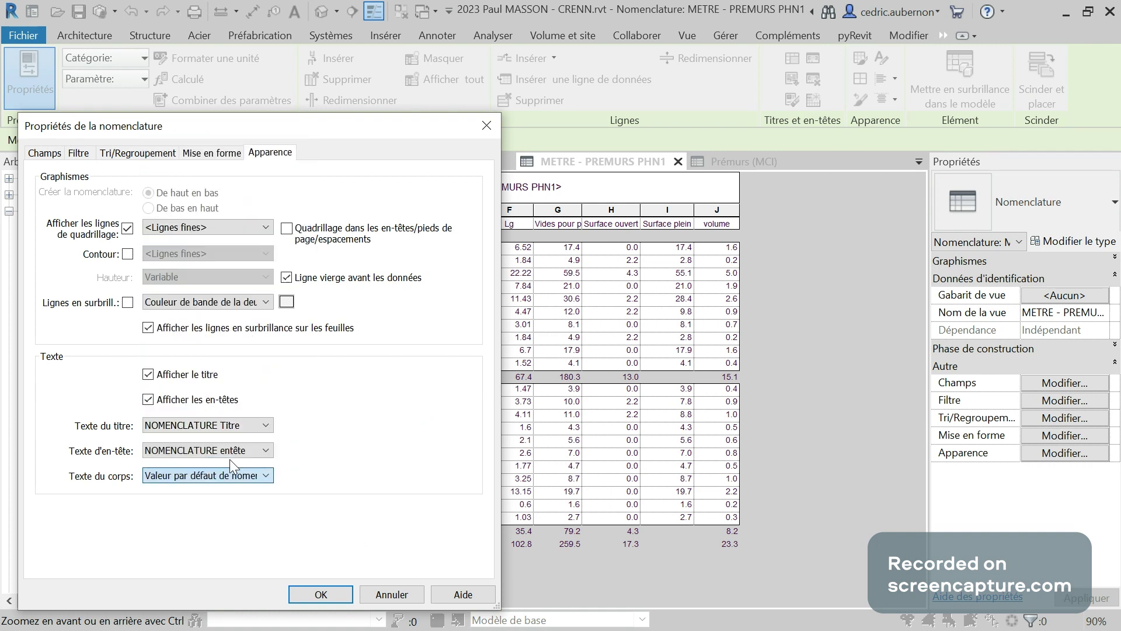
{"action": "left_click", "coordinate": [313, 595]}
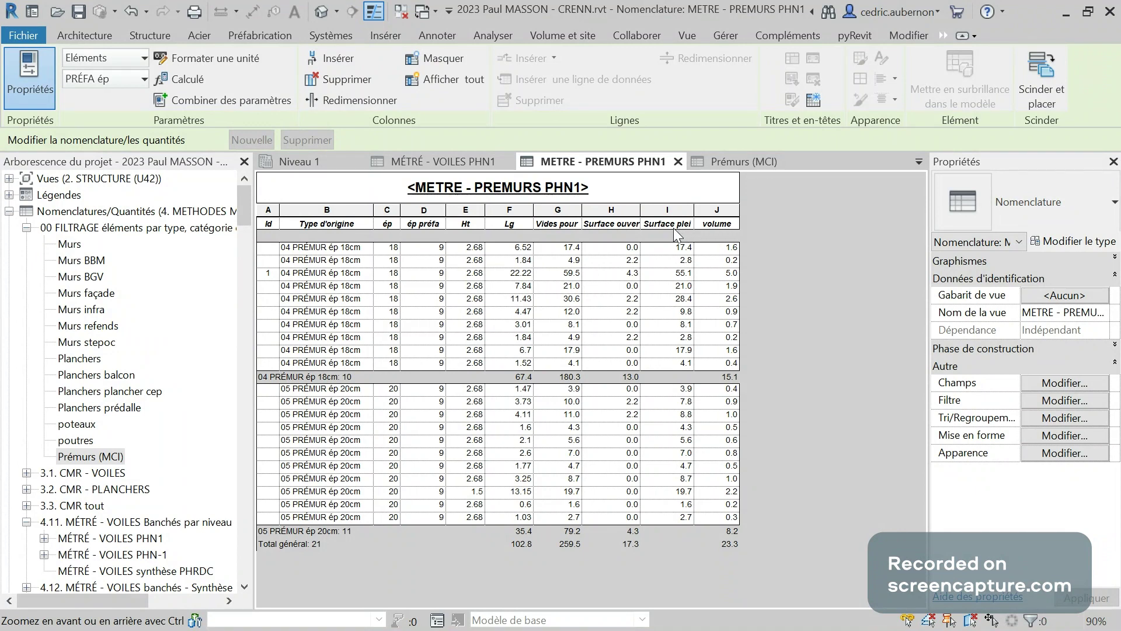
- Group the column headers from ép to Lg under a common heading named "Dimensions"
{"action": "left_click", "coordinate": [390, 226]}
{"action": "left_click_drag", "start_coordinate": [423, 224], "coordinate": [489, 228]}
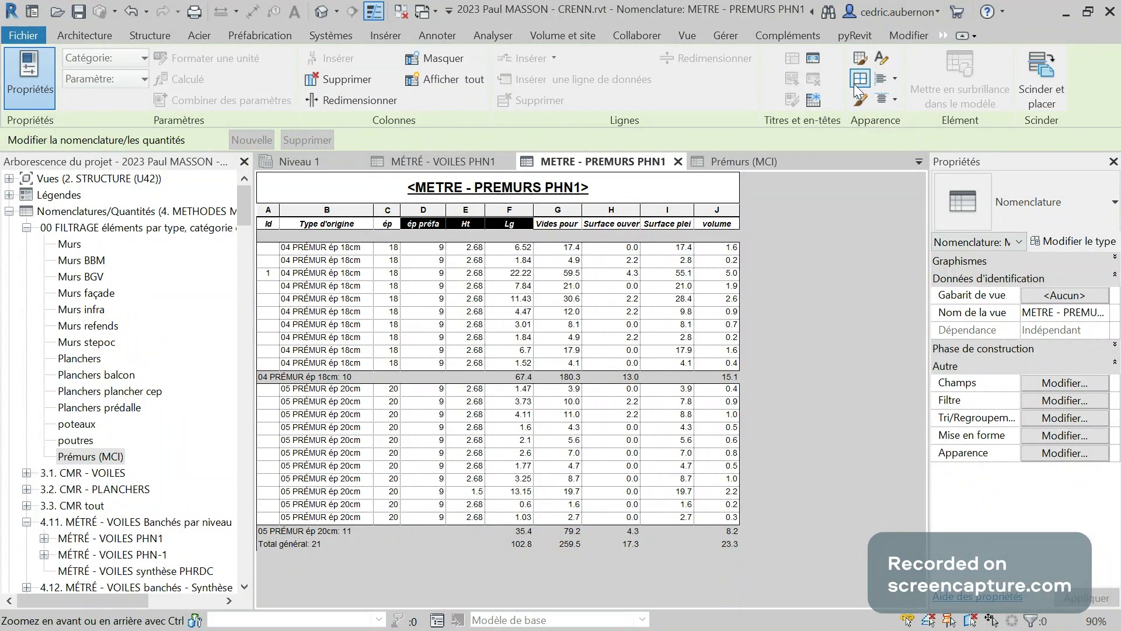
{"action": "left_click", "coordinate": [813, 58]}
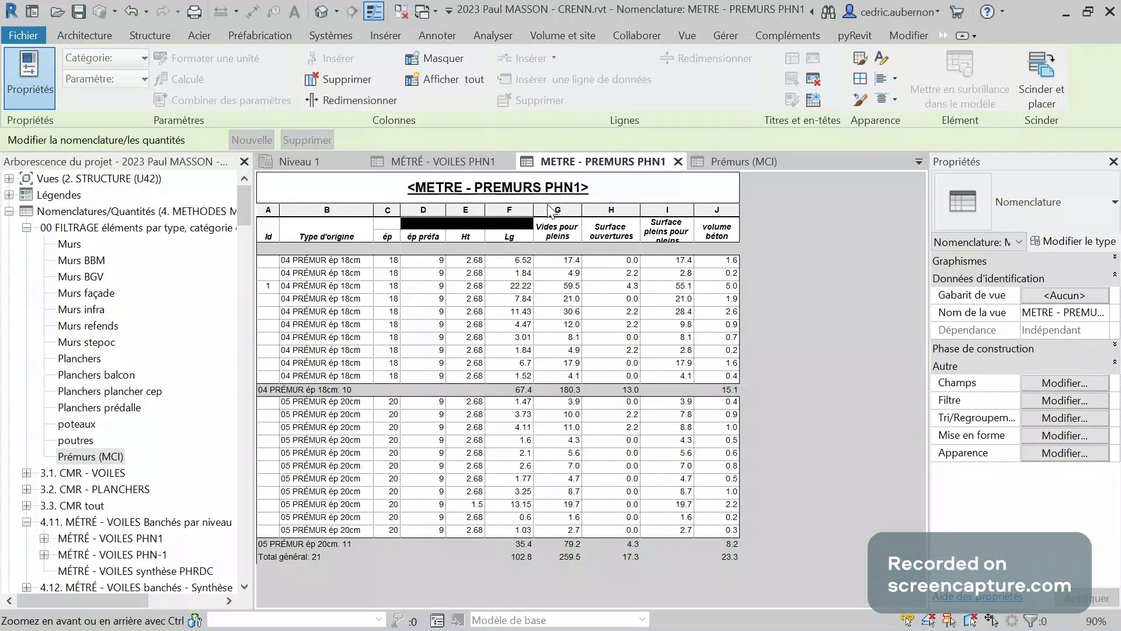
{"action": "left_click", "coordinate": [452, 226]}
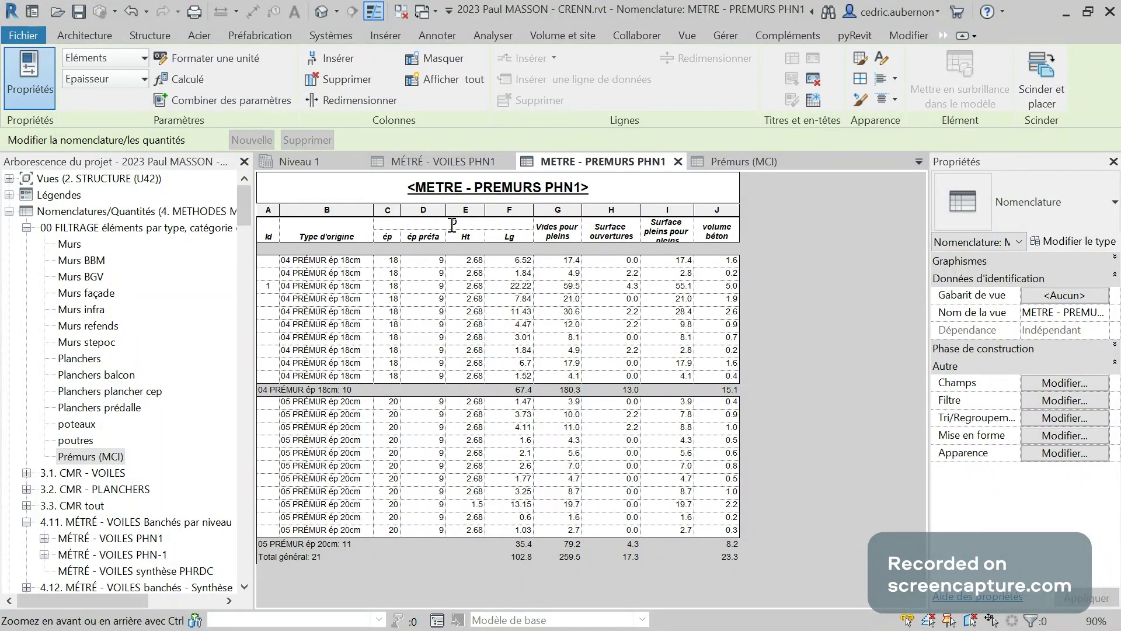
{"action": "type", "text": "Dimensions"}
- Group the Vides, Surface ouvertures and Surface pleins column headers under a common heading named "Surfaces"
{"action": "left_click", "coordinate": [565, 228]}
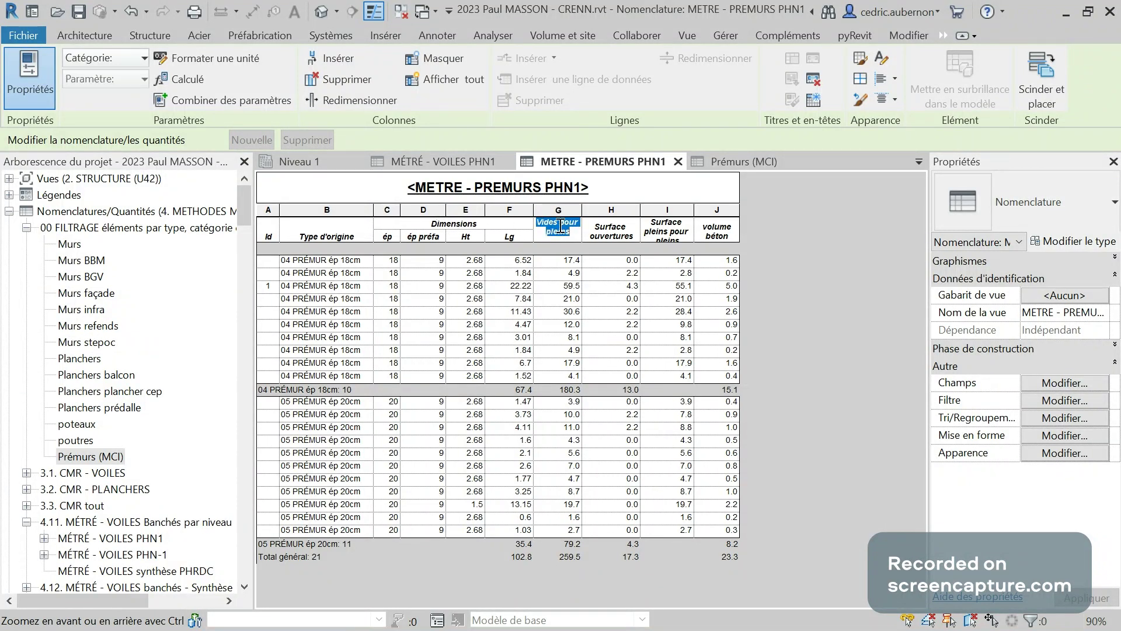
{"action": "left_click", "coordinate": [663, 231], "text": "shift"}
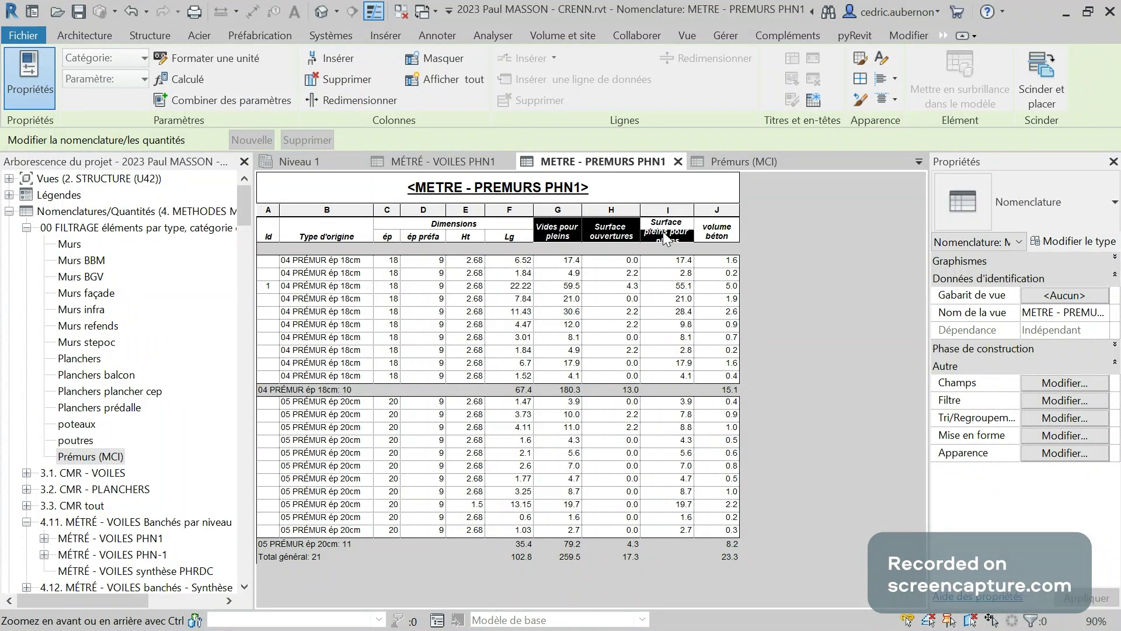
{"action": "left_click", "coordinate": [814, 56]}
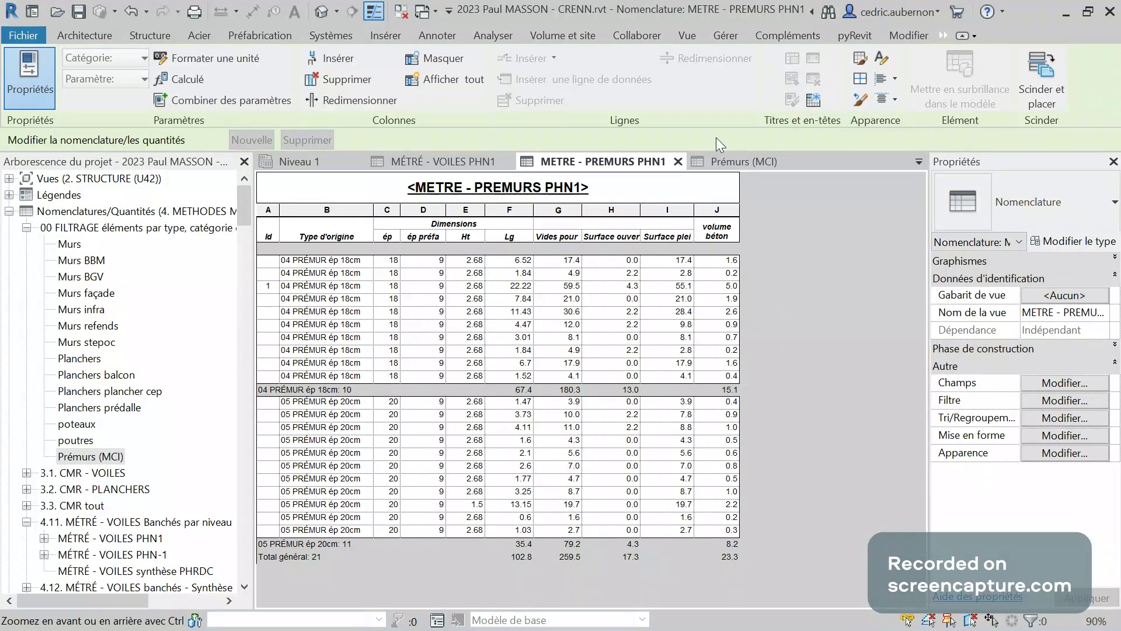
{"action": "left_click", "coordinate": [607, 226]}
{"action": "type", "text": "Surfaces"}
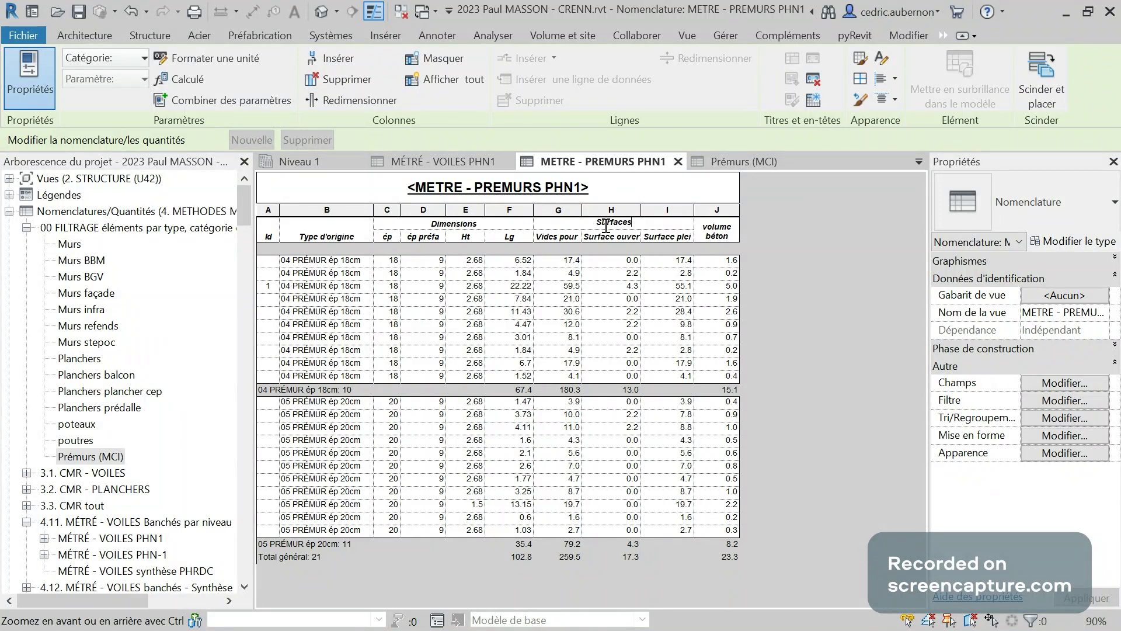
{"action": "key", "text": "Return"}
- Remove the word "Surface" from the ouvertures and pleins column headers
{"action": "left_click", "coordinate": [593, 235]}
{"action": "double_click", "coordinate": [594, 235]}
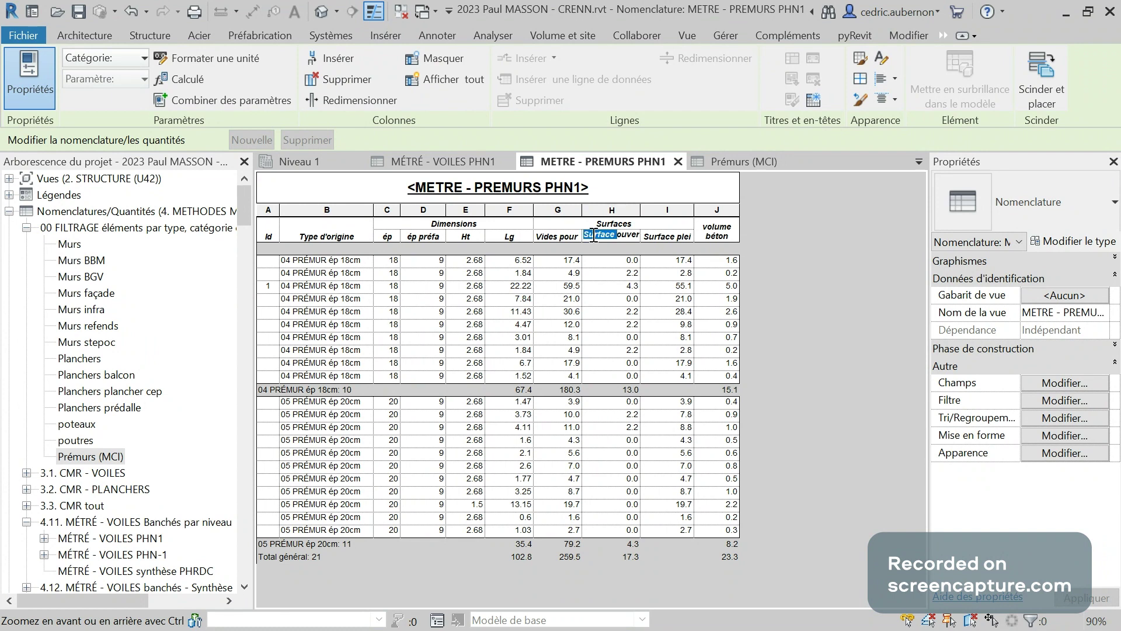
{"action": "key", "text": "Delete"}
{"action": "left_click", "coordinate": [668, 236]}
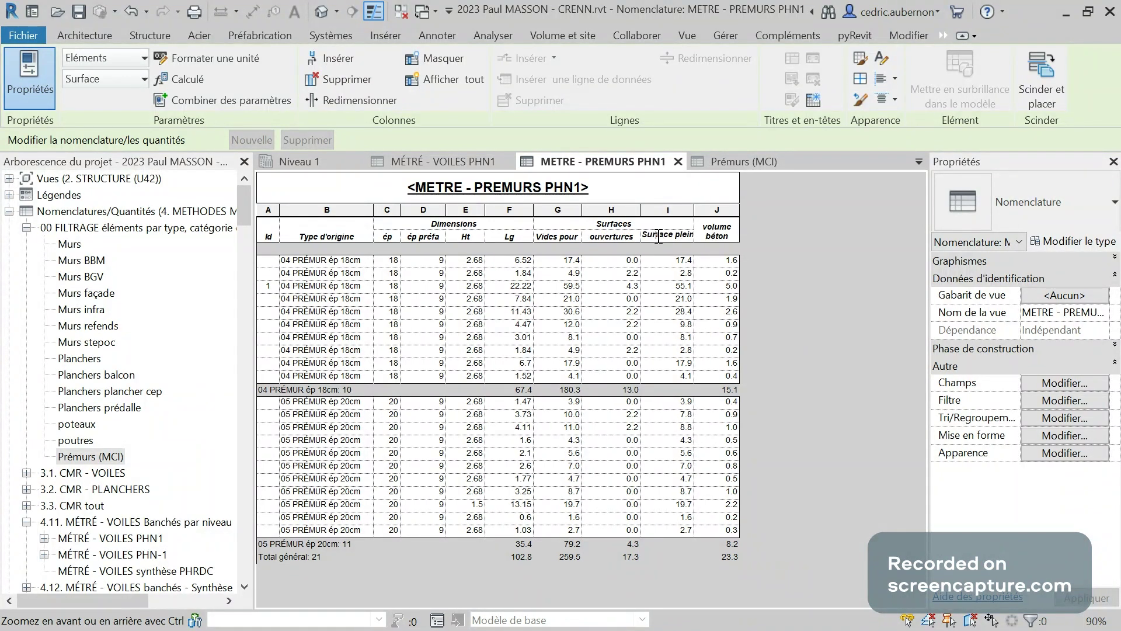
{"action": "double_click", "coordinate": [658, 236]}
{"action": "key", "text": "Delete"}
{"action": "left_click", "coordinate": [623, 283]}
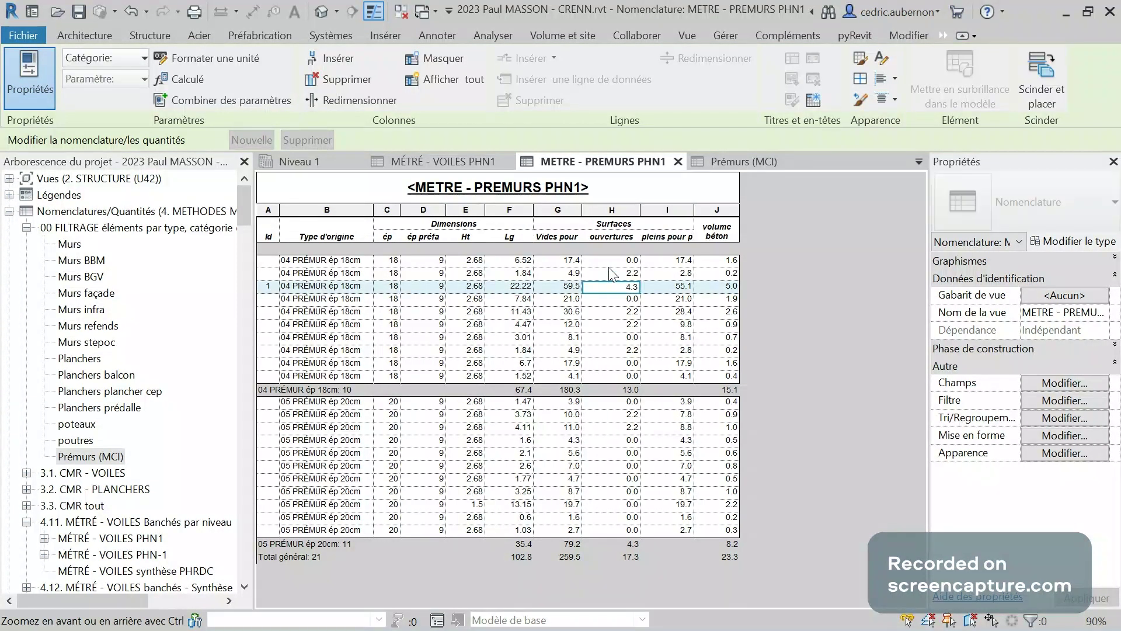
- Shorten the header of column G to "Vides"
{"action": "left_click", "coordinate": [577, 236]}
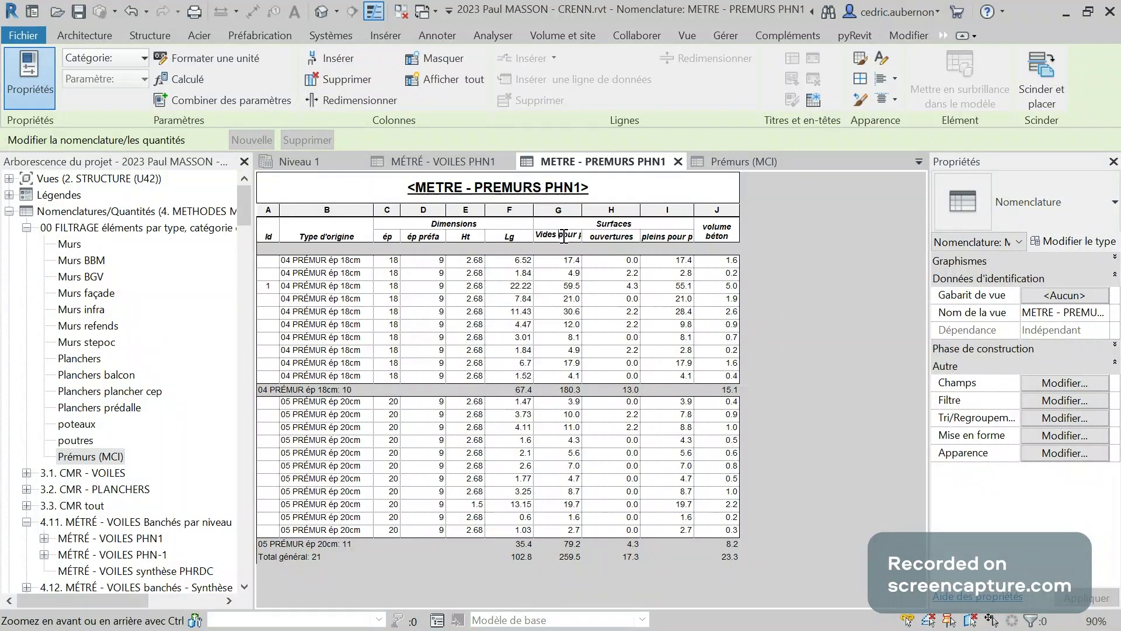
{"action": "key", "text": "BackSpace"}
{"action": "key", "text": "BackSpace"}
{"action": "key", "text": "BackSpace"}
{"action": "key", "text": "BackSpace"}
{"action": "key", "text": "BackSpace"}
- Shorten the header of column I to "pleins"
{"action": "left_click", "coordinate": [668, 237]}
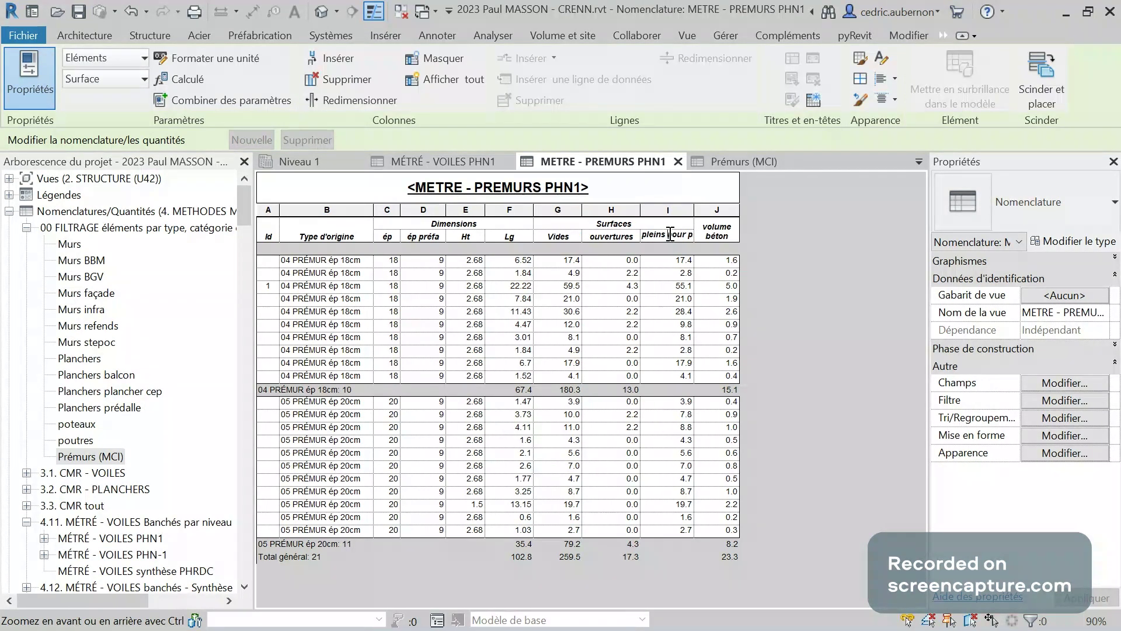
{"action": "key", "text": "BackSpace"}
{"action": "key", "text": "BackSpace"}
{"action": "key", "text": "BackSpace"}
{"action": "key", "text": "BackSpace"}
{"action": "key", "text": "BackSpace"}
{"action": "key", "text": "BackSpace"}
{"action": "key", "text": "Return"}
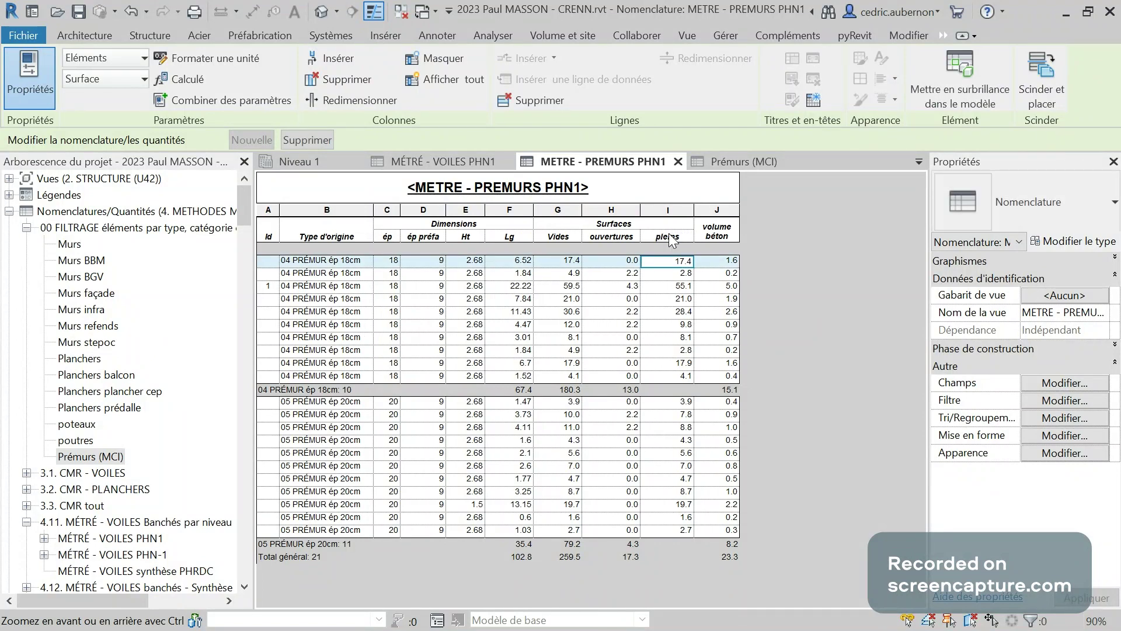
{"action": "left_click", "coordinate": [729, 226]}
{"action": "left_click", "coordinate": [733, 226]}
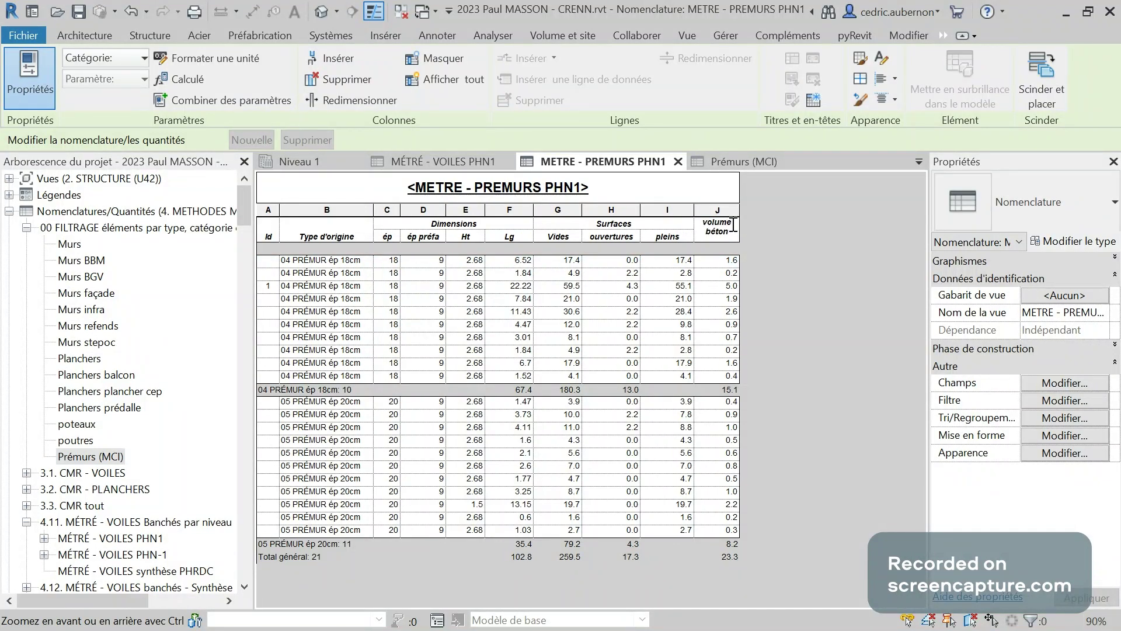
{"action": "key", "text": "Return"}
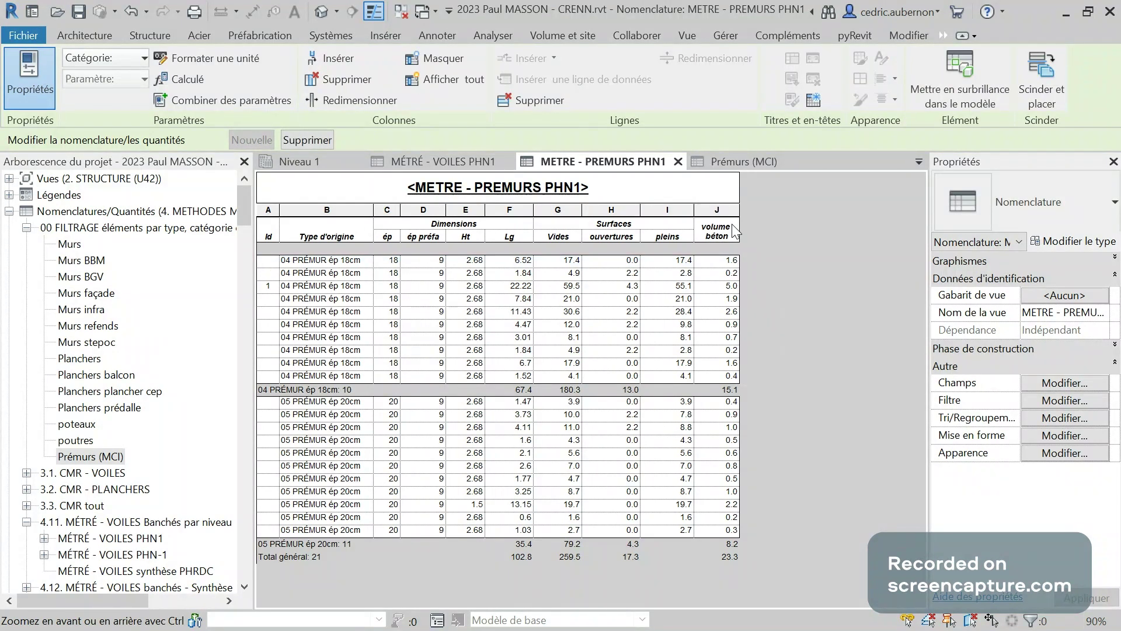
{"action": "left_click", "coordinate": [722, 234]}
{"action": "key", "text": "Escape"}
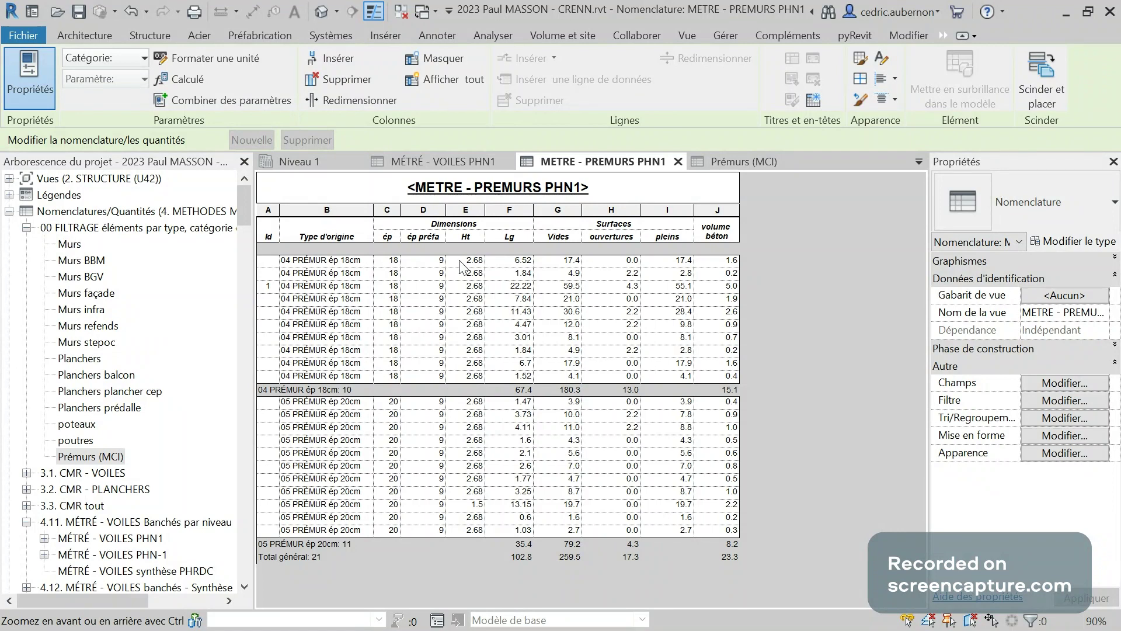
{"action": "left_click", "coordinate": [395, 236]}
- Switch the project browser's sheet organization to the scheme 4. METHODES METRE (E5)
{"action": "scroll", "coordinate": [146, 421], "scroll_direction": "down", "scroll_amount": 5}
{"action": "scroll", "coordinate": [146, 422], "scroll_direction": "down", "scroll_amount": 5}
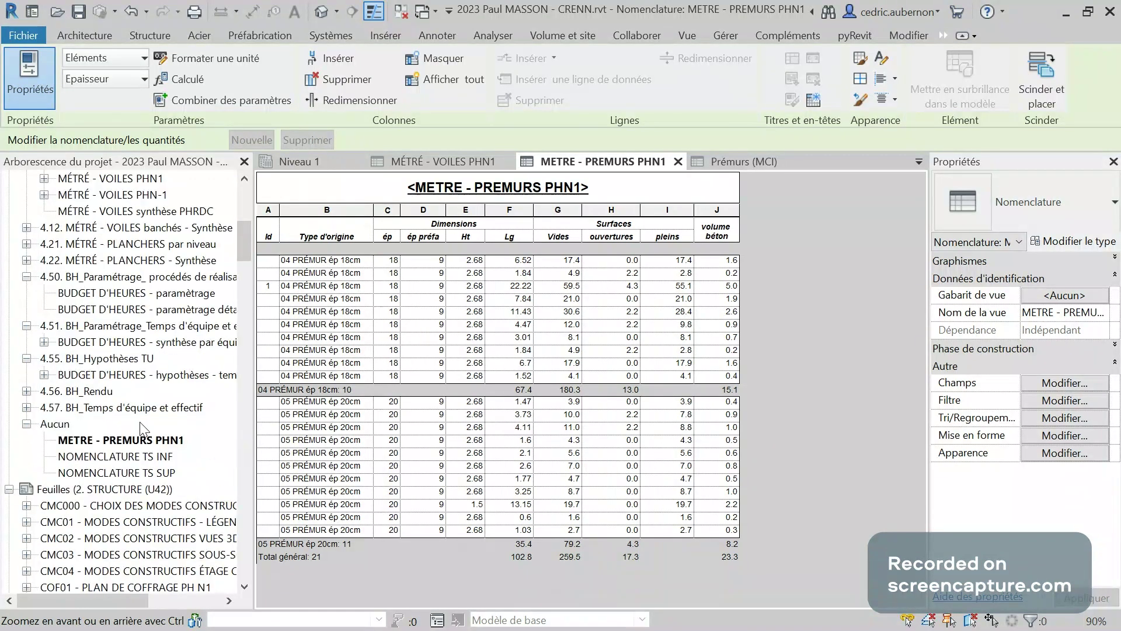
{"action": "scroll", "coordinate": [128, 482], "scroll_direction": "down", "scroll_amount": 2}
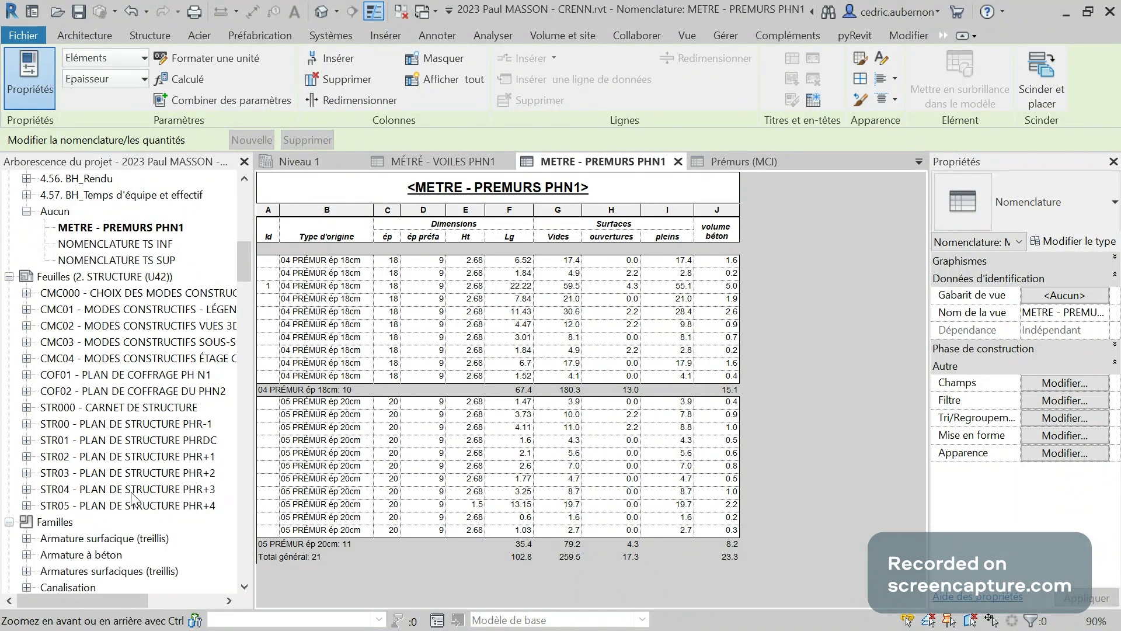
{"action": "right_click", "coordinate": [136, 279]}
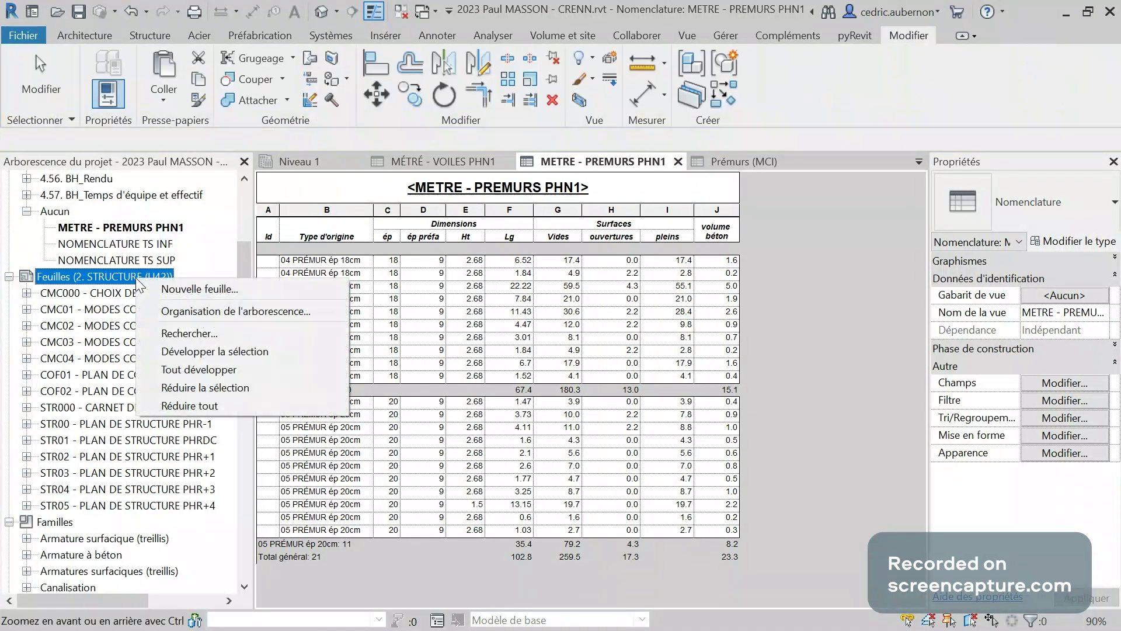
{"action": "left_click", "coordinate": [198, 310]}
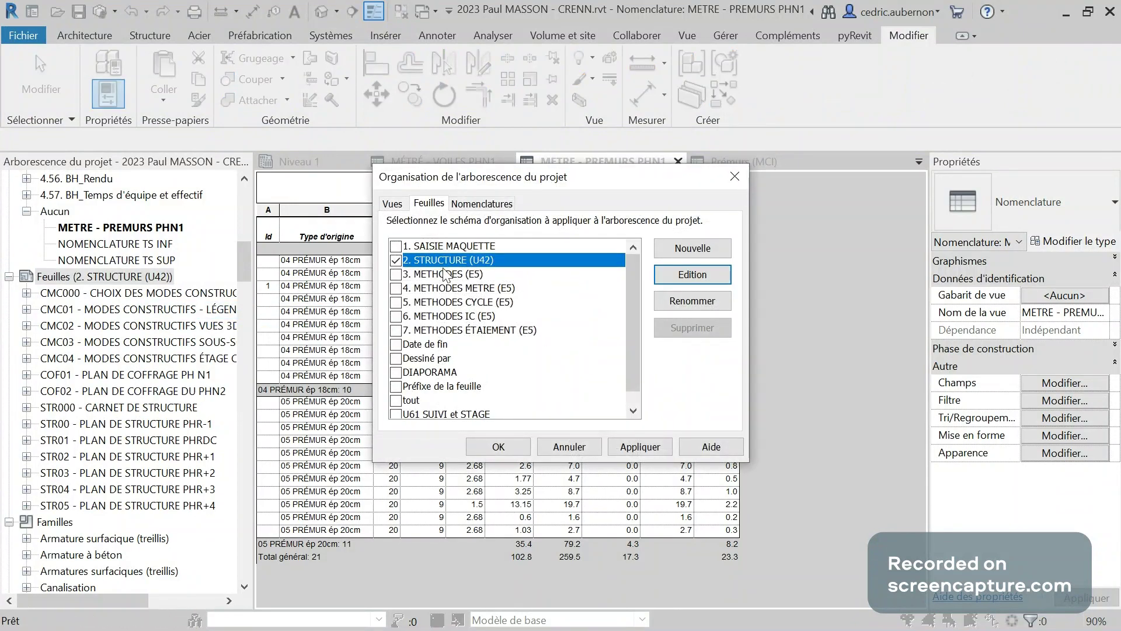
{"action": "left_click", "coordinate": [396, 288]}
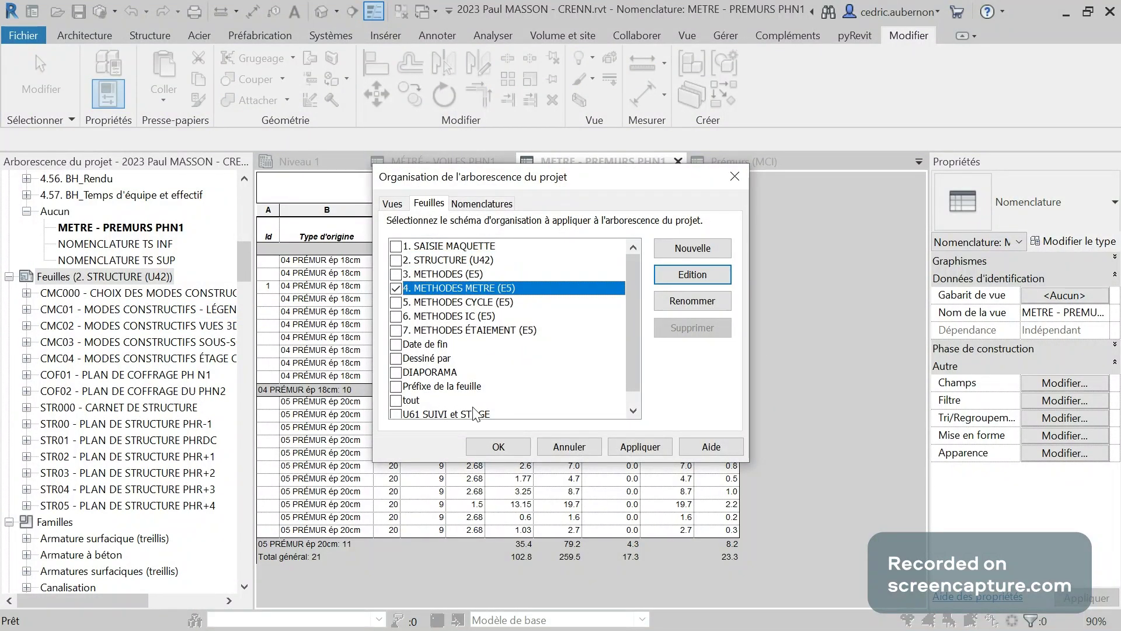
{"action": "left_click", "coordinate": [498, 446]}
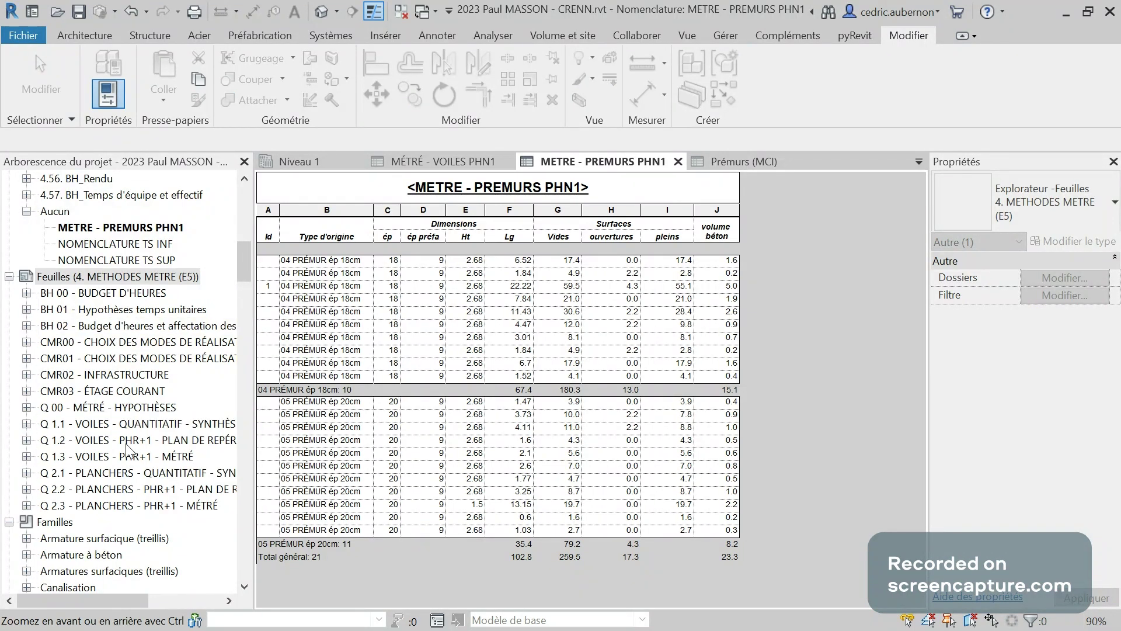
- Create a new sheet with the title block CARTOUCHE A3 E5 RUBAN - DDL : Métrique A3 CARTOUCHE E5 RUBAN
{"action": "right_click", "coordinate": [120, 277]}
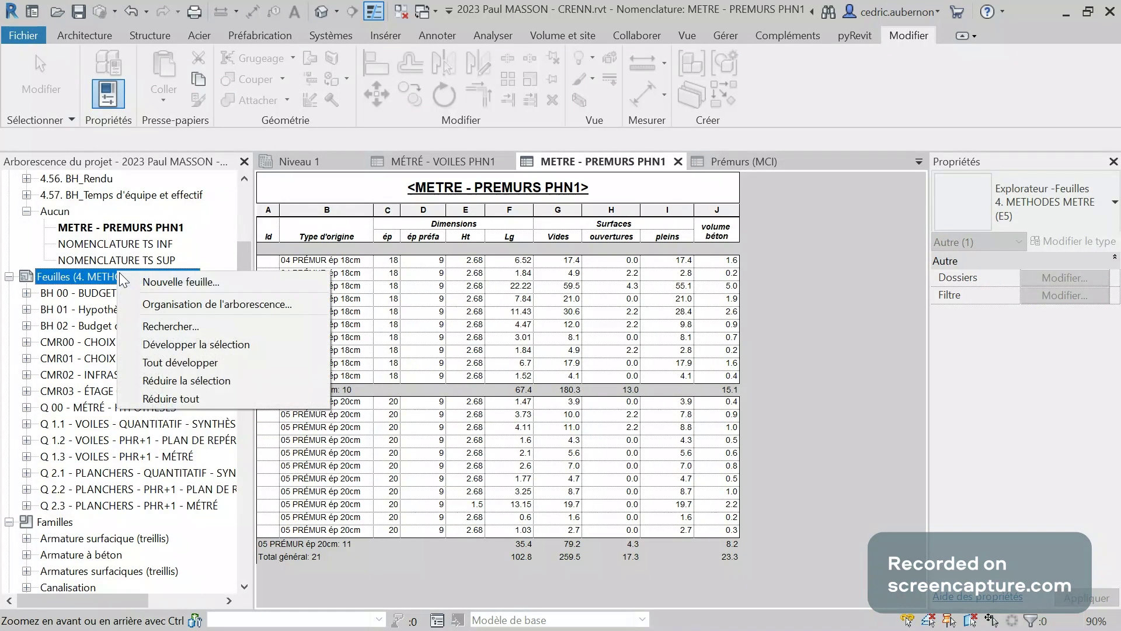
{"action": "left_click", "coordinate": [181, 283]}
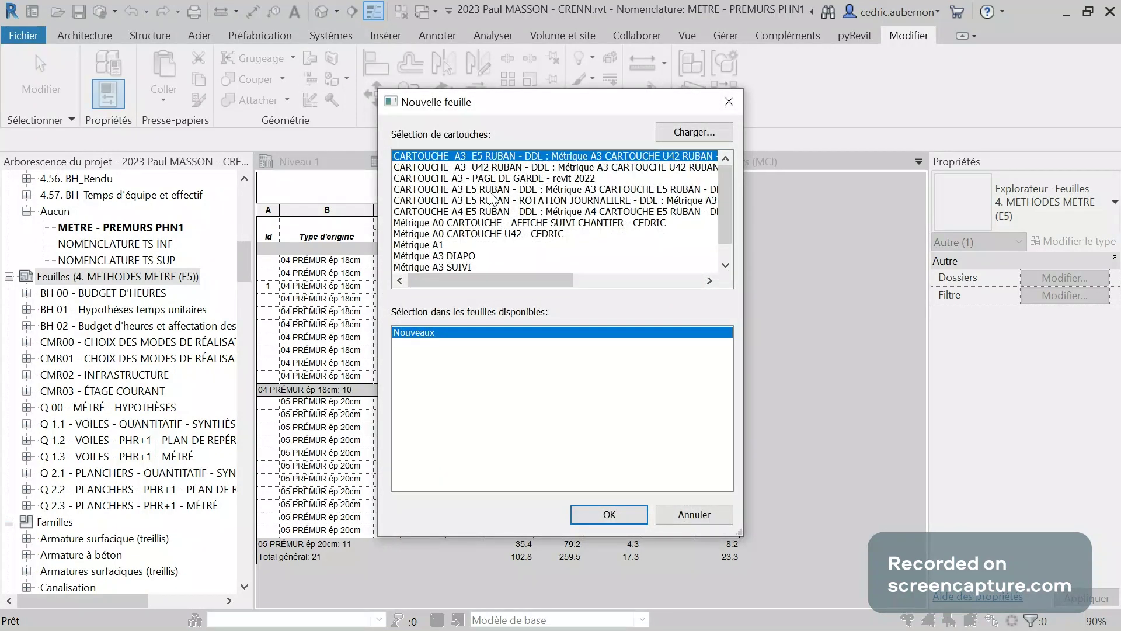
{"action": "left_click", "coordinate": [490, 190]}
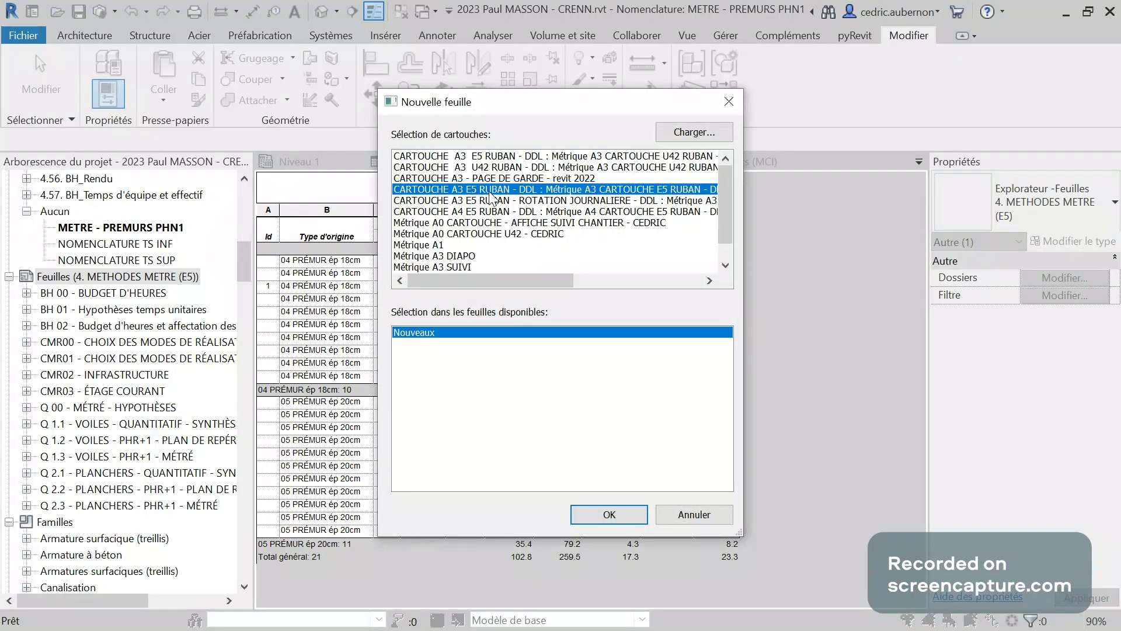
{"action": "left_click", "coordinate": [609, 514]}
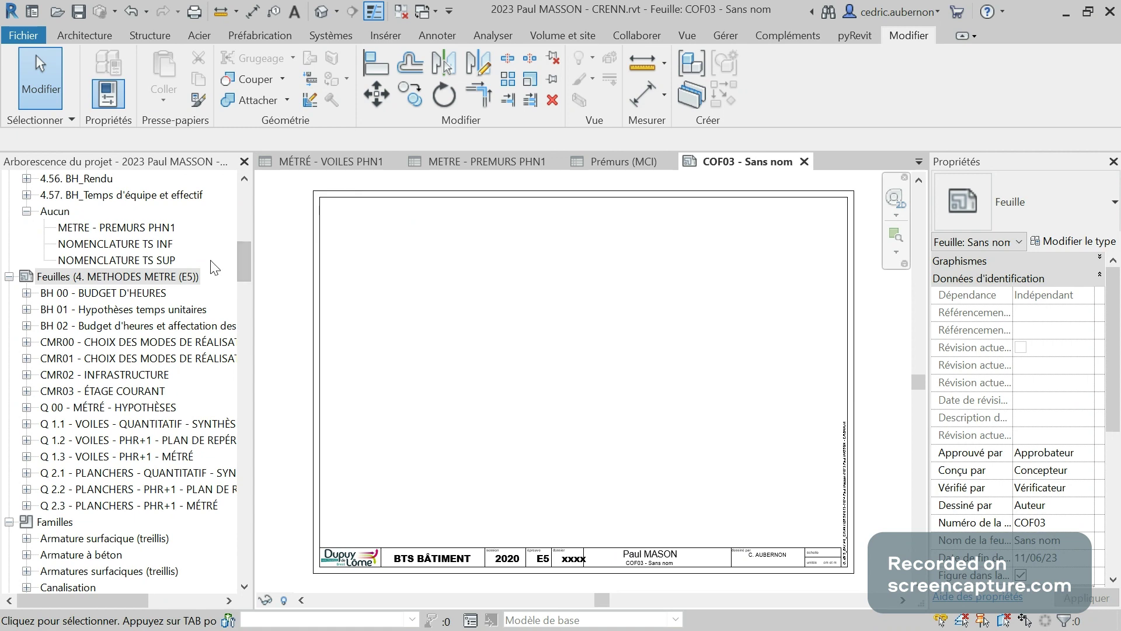
- Place the METRE - PREMURS PHN1 schedule on the left half of the new sheet
{"action": "left_click", "coordinate": [244, 268]}
{"action": "mouse_move", "coordinate": [245, 267]}
{"action": "left_mouse_down"}
{"action": "mouse_move", "coordinate": [236, 209]}
{"action": "mouse_move", "coordinate": [240, 248]}
{"action": "left_mouse_up"}
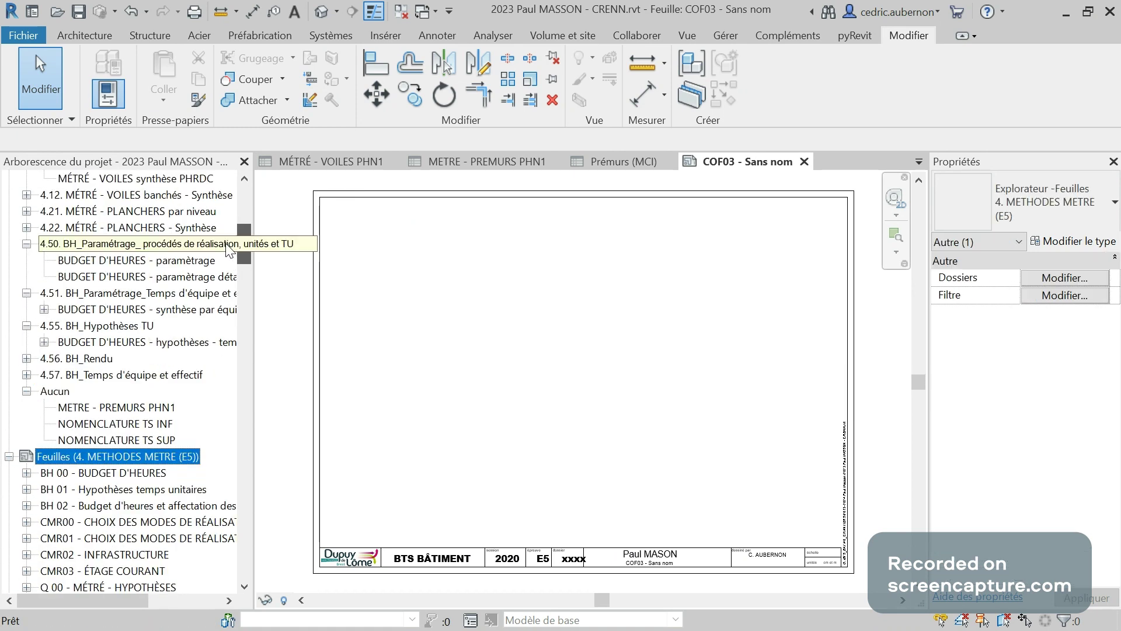
{"action": "left_click", "coordinate": [130, 407]}
{"action": "left_click_drag", "start_coordinate": [130, 408], "coordinate": [456, 388]}
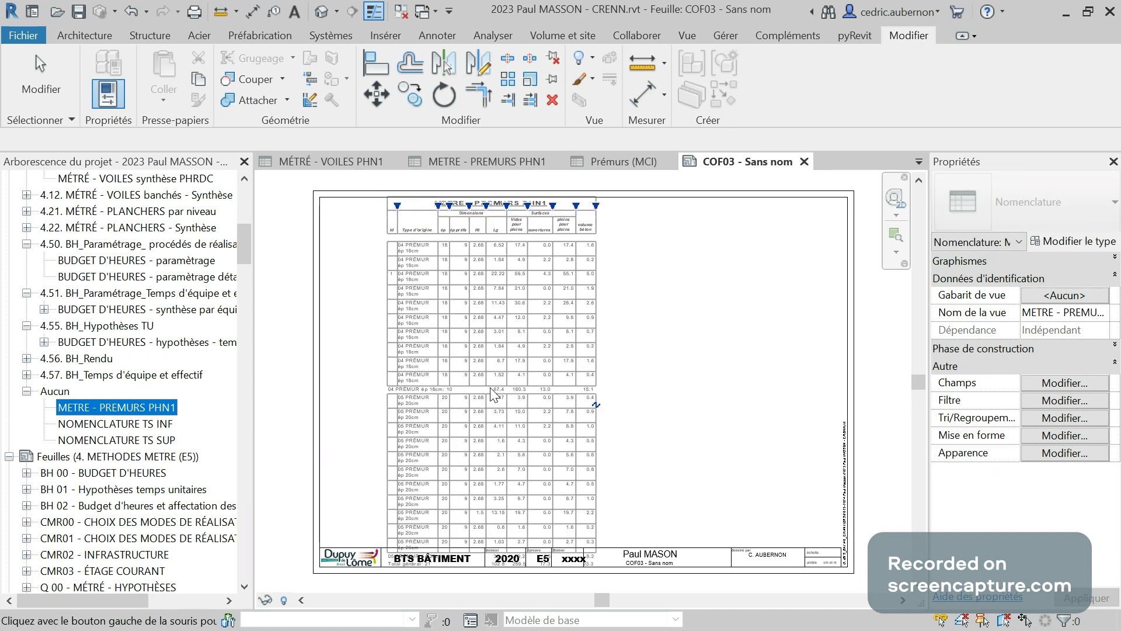
{"action": "left_click", "coordinate": [498, 386]}
{"action": "key", "text": "Escape"}
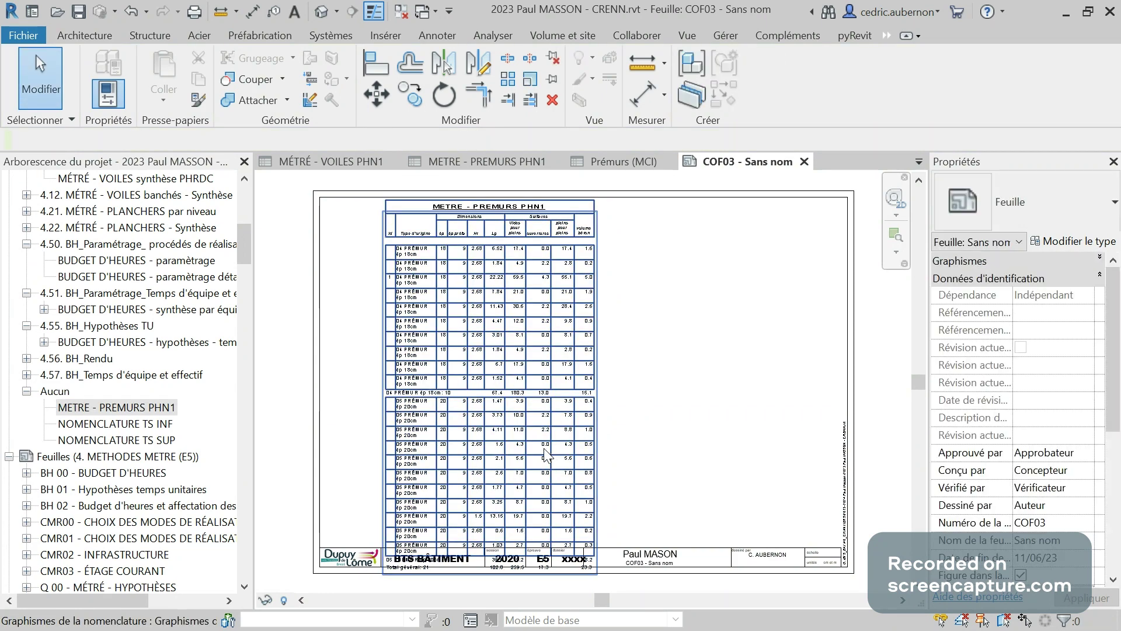
- Split the placed schedule table into two side-by-side parts on the sheet
{"action": "scroll", "coordinate": [564, 467], "scroll_direction": "up", "scroll_amount": 2}
{"action": "scroll", "coordinate": [564, 474], "scroll_direction": "down", "scroll_amount": 2}
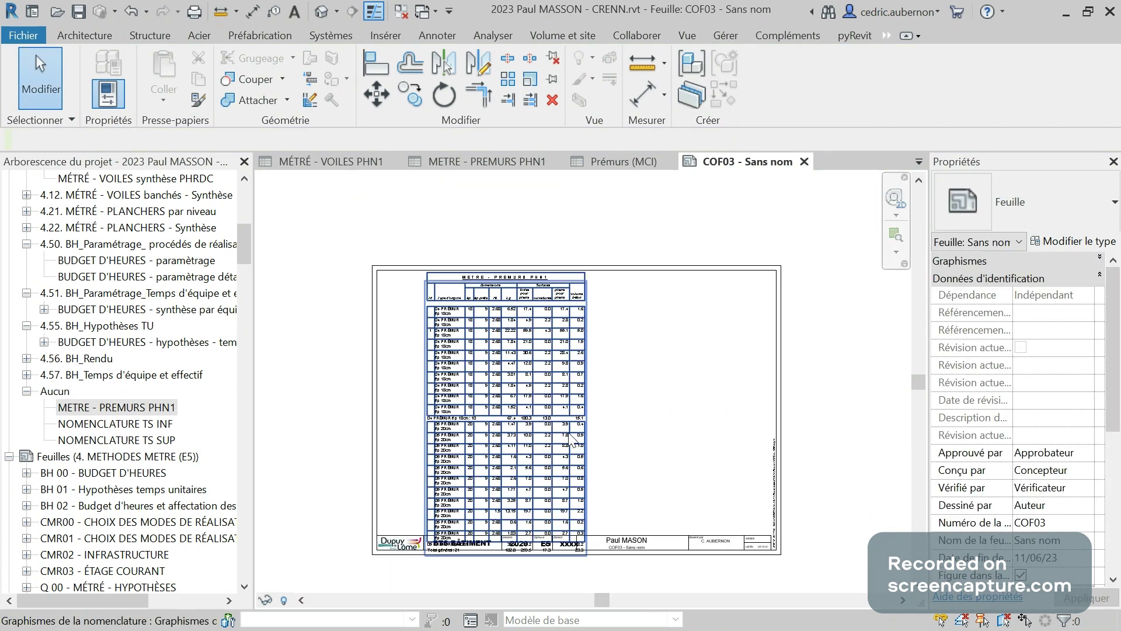
{"action": "left_click", "coordinate": [586, 433]}
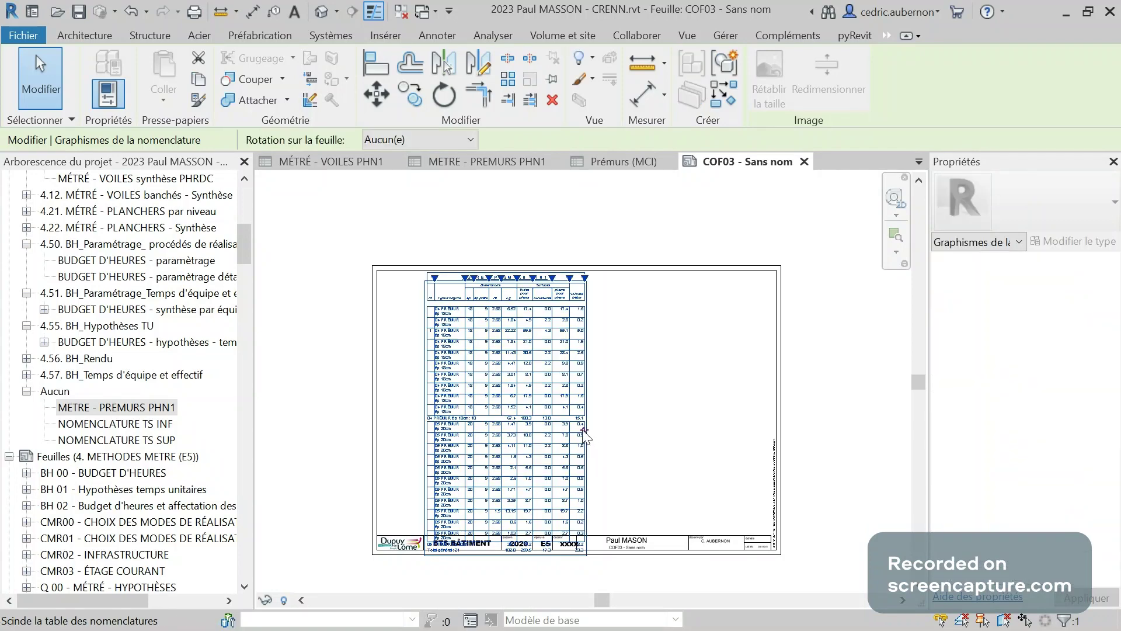
{"action": "left_click", "coordinate": [585, 433]}
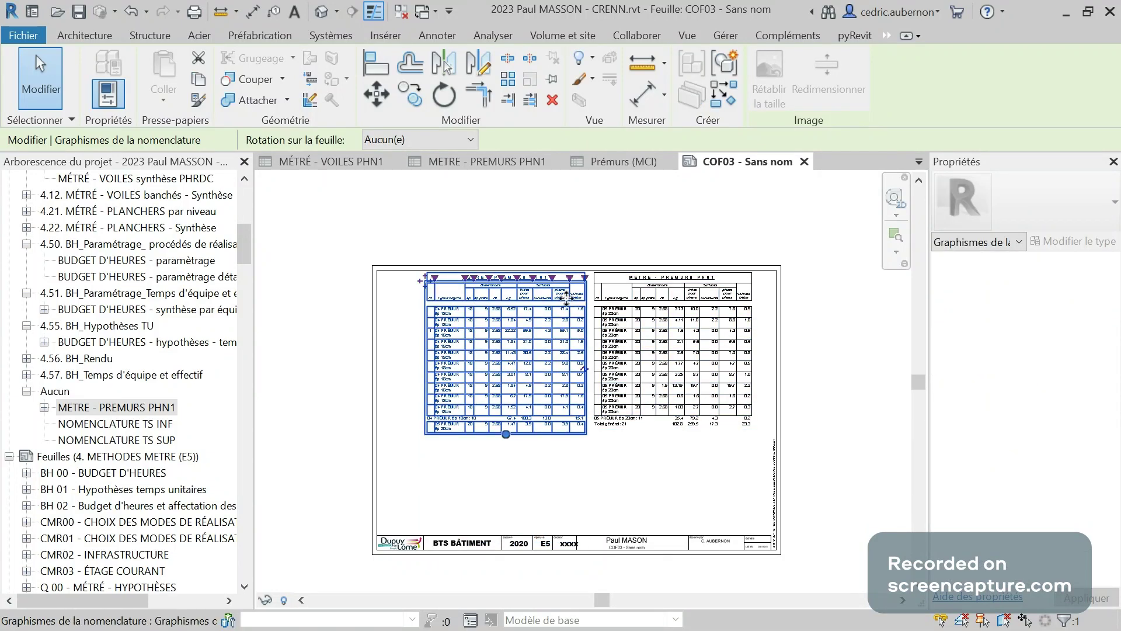
- Move both schedule parts lower and to the left so they sit level inside the sheet frame
{"action": "left_click_drag", "start_coordinate": [551, 321], "coordinate": [517, 370]}
{"action": "left_click", "coordinate": [650, 313]}
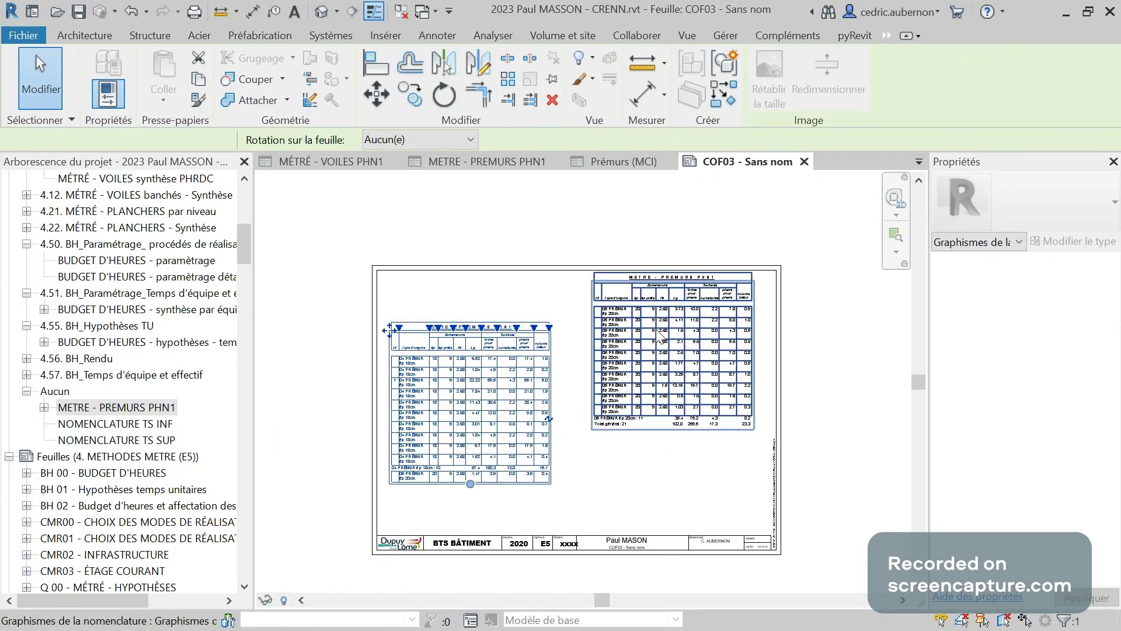
{"action": "left_click_drag", "start_coordinate": [650, 313], "coordinate": [633, 362]}
{"action": "key", "text": "Escape"}
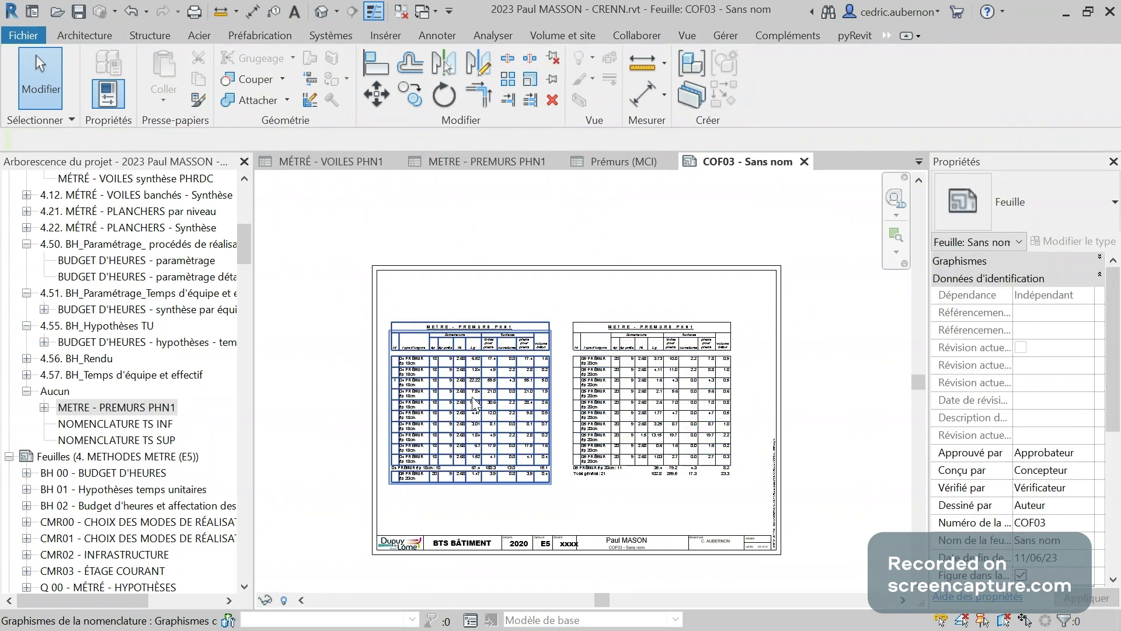
- Examine the column headers on the sheet and check the full Vides and pleins header texts in the schedule
{"action": "scroll", "coordinate": [429, 392], "scroll_direction": "up", "scroll_amount": 1}
{"action": "scroll", "coordinate": [429, 390], "scroll_direction": "up", "scroll_amount": 1}
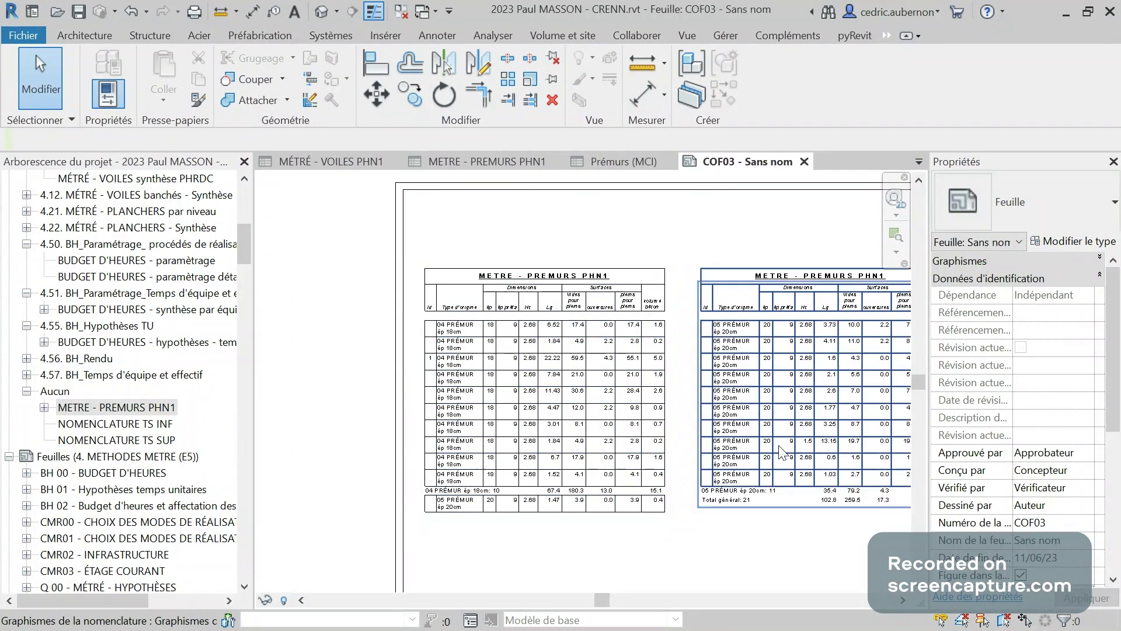
{"action": "scroll", "coordinate": [553, 411], "scroll_direction": "up", "scroll_amount": 1}
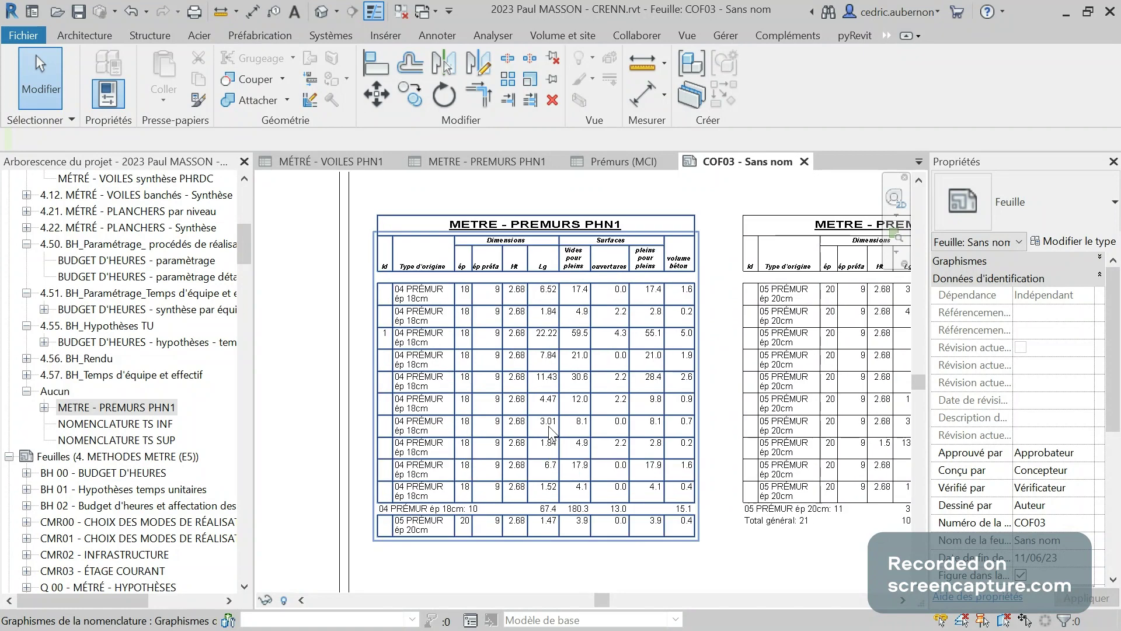
{"action": "scroll", "coordinate": [539, 298], "scroll_direction": "up", "scroll_amount": 1}
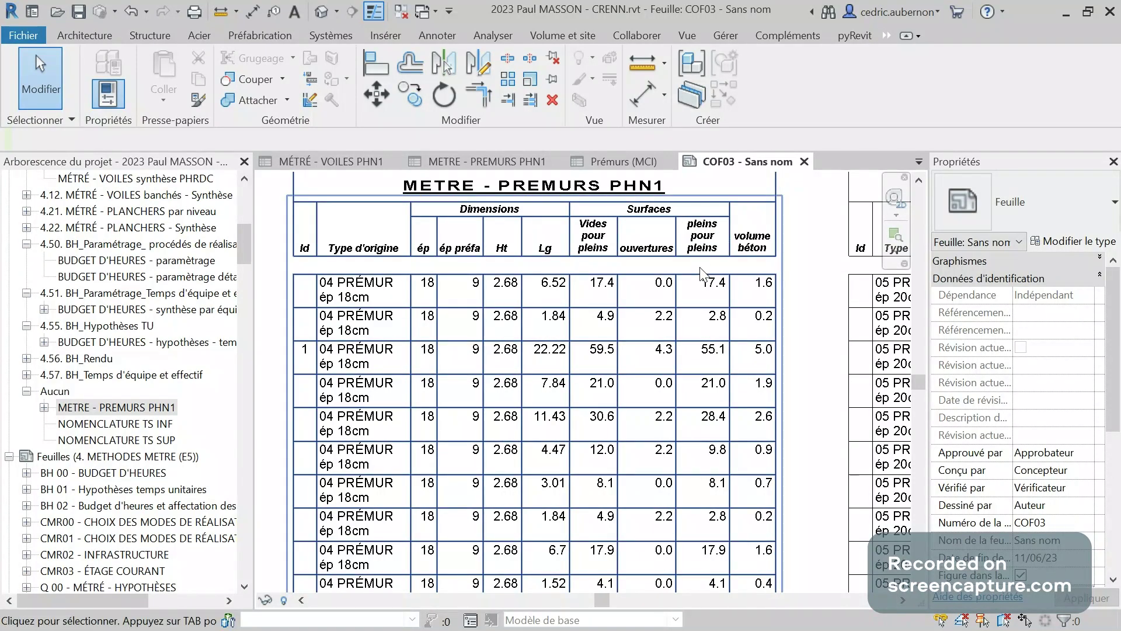
{"action": "scroll", "coordinate": [673, 302], "scroll_direction": "down", "scroll_amount": 1}
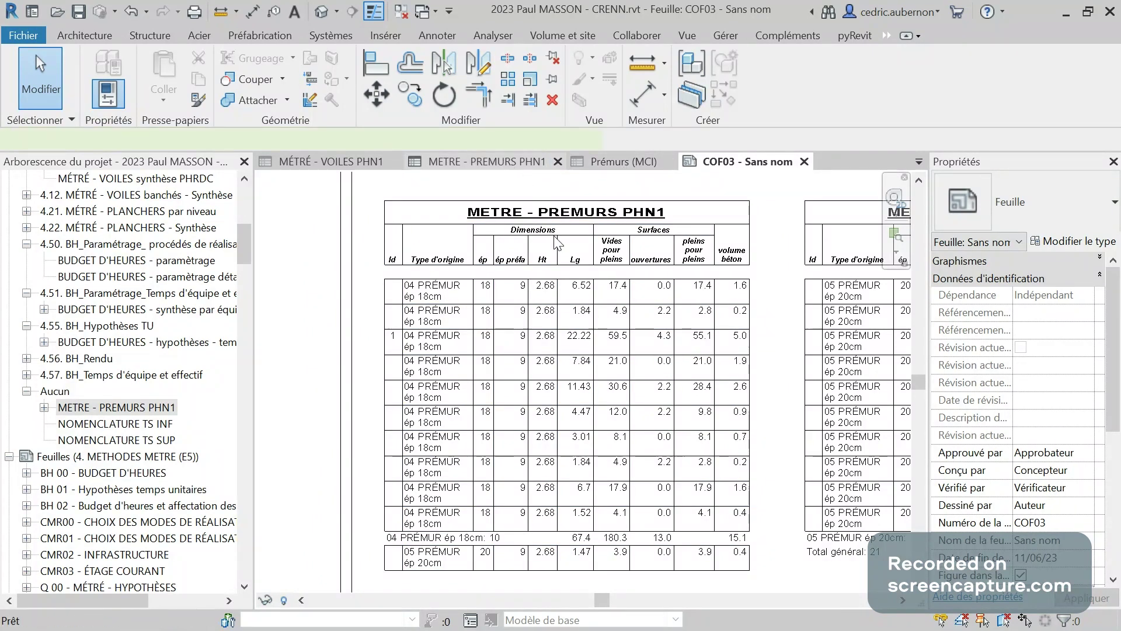
{"action": "double_click", "coordinate": [553, 298]}
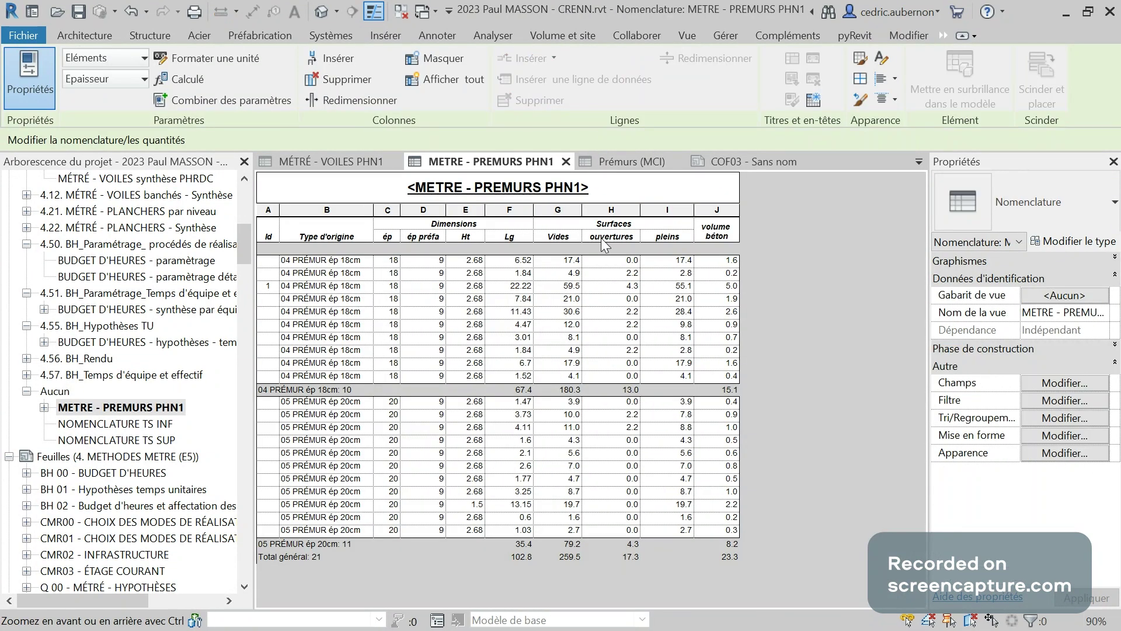
{"action": "left_click", "coordinate": [562, 240]}
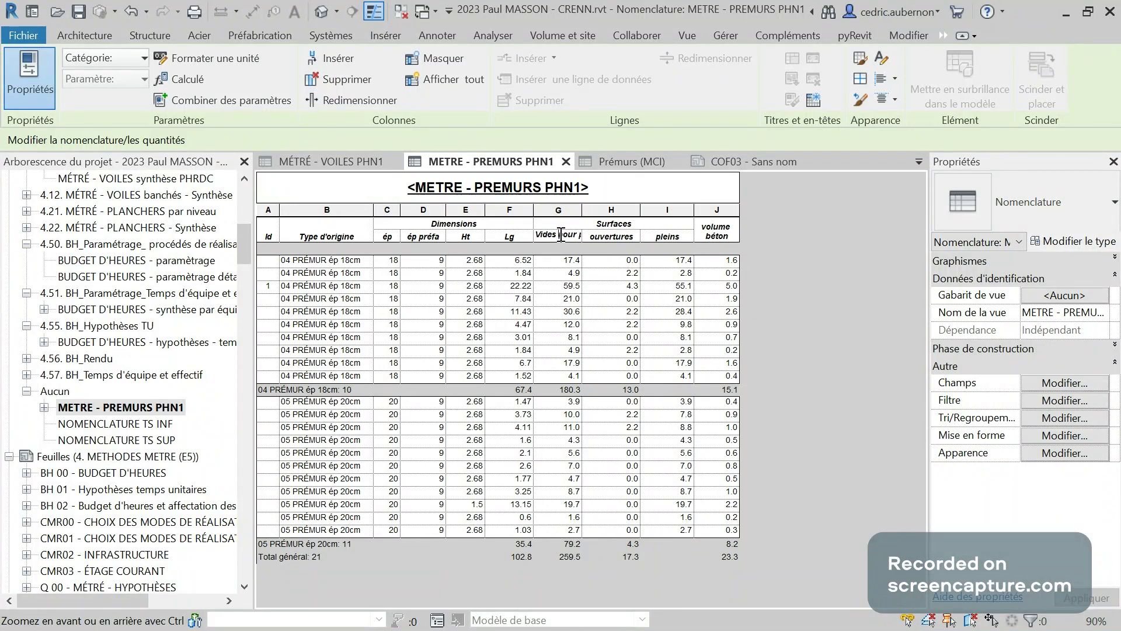
{"action": "key", "text": "Return"}
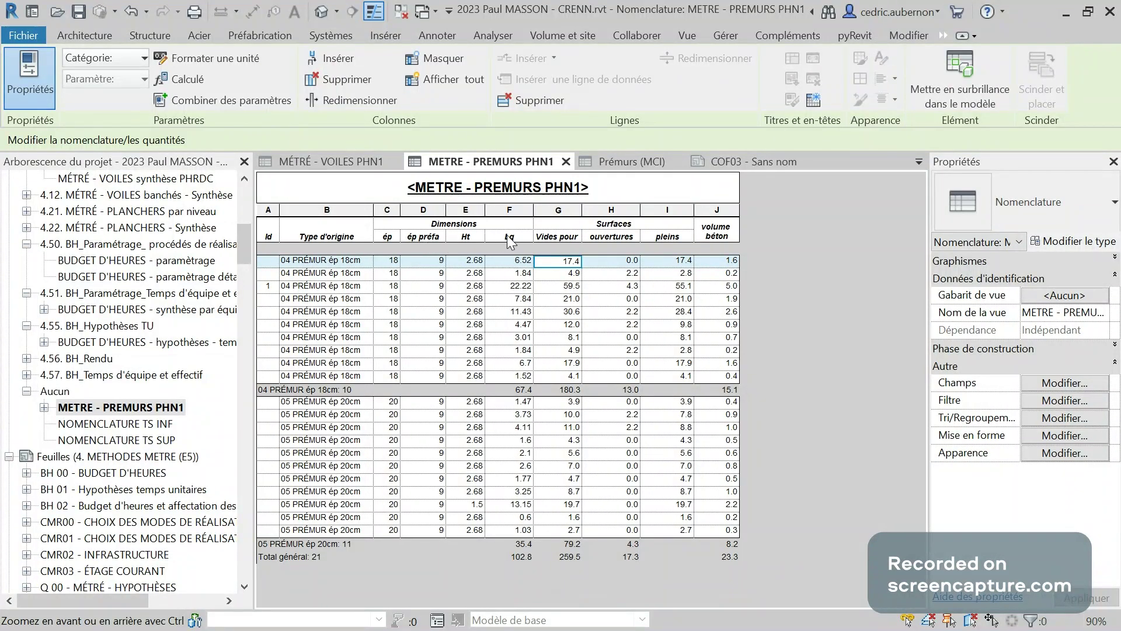
{"action": "left_click", "coordinate": [607, 236]}
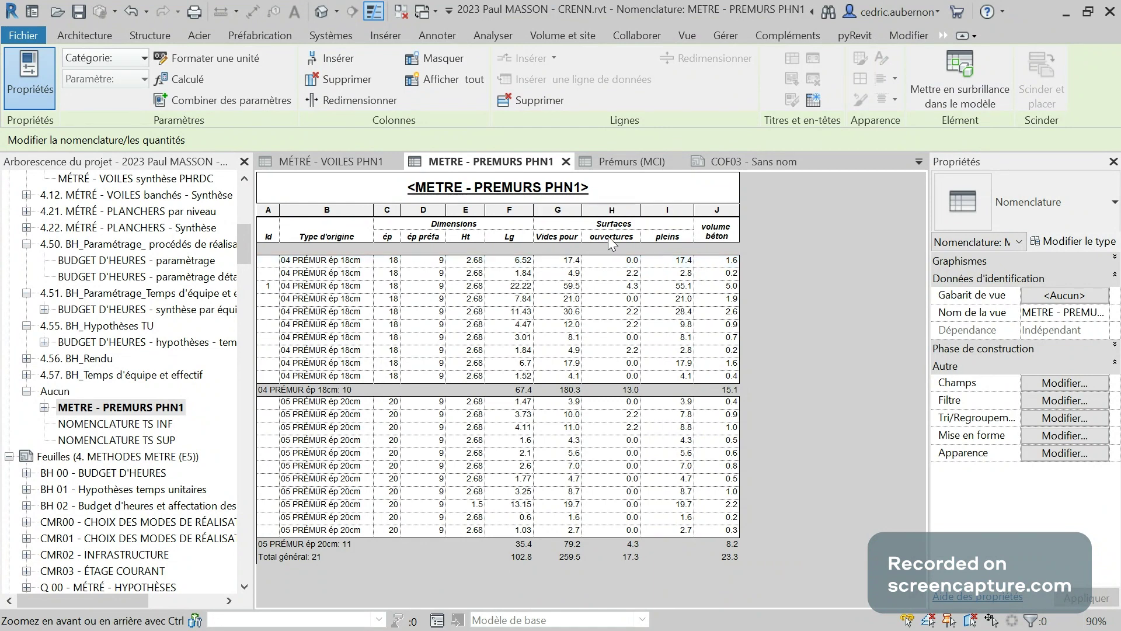
{"action": "left_click", "coordinate": [680, 235]}
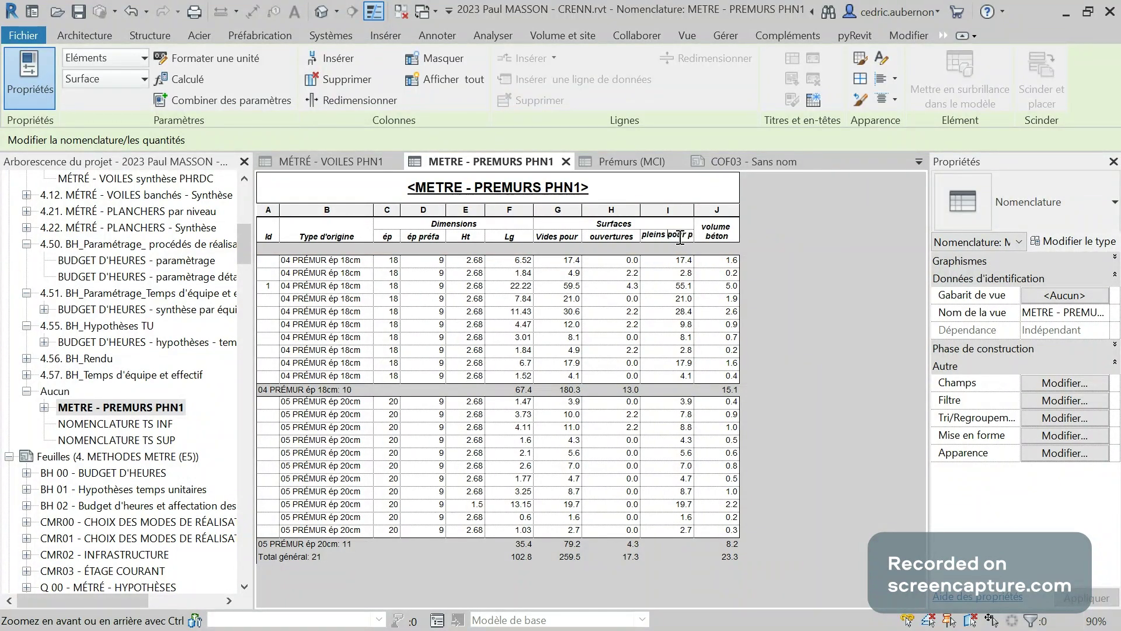
{"action": "left_click", "coordinate": [730, 162]}
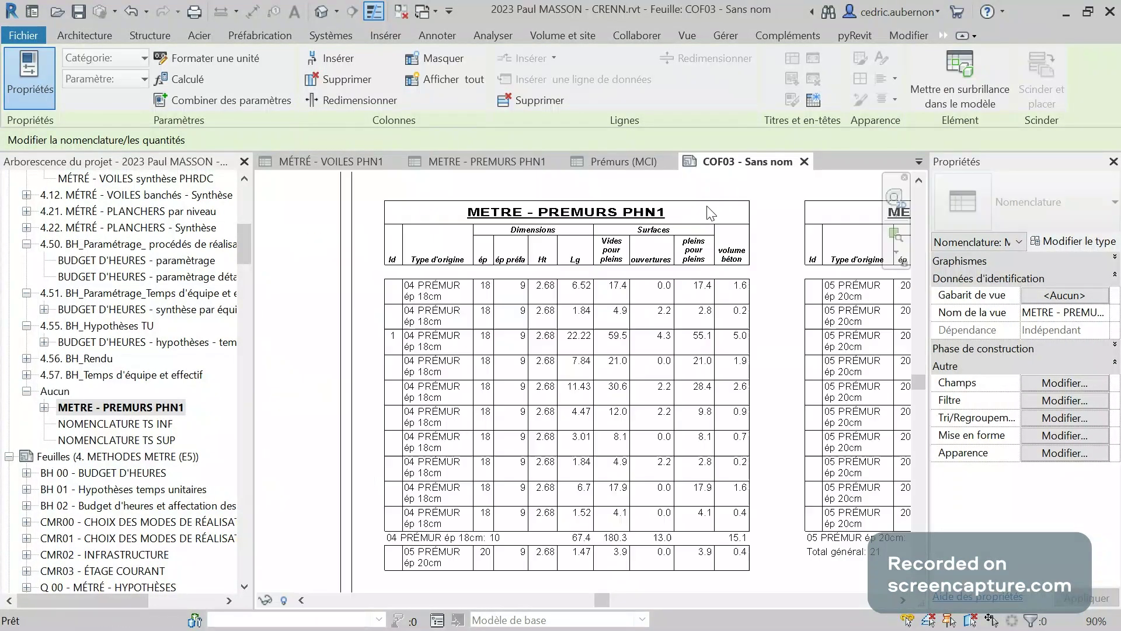
- Add the unit [cm] to the ép header of column C in the METRE - PREMURS PHN1 schedule
{"action": "left_click", "coordinate": [647, 289]}
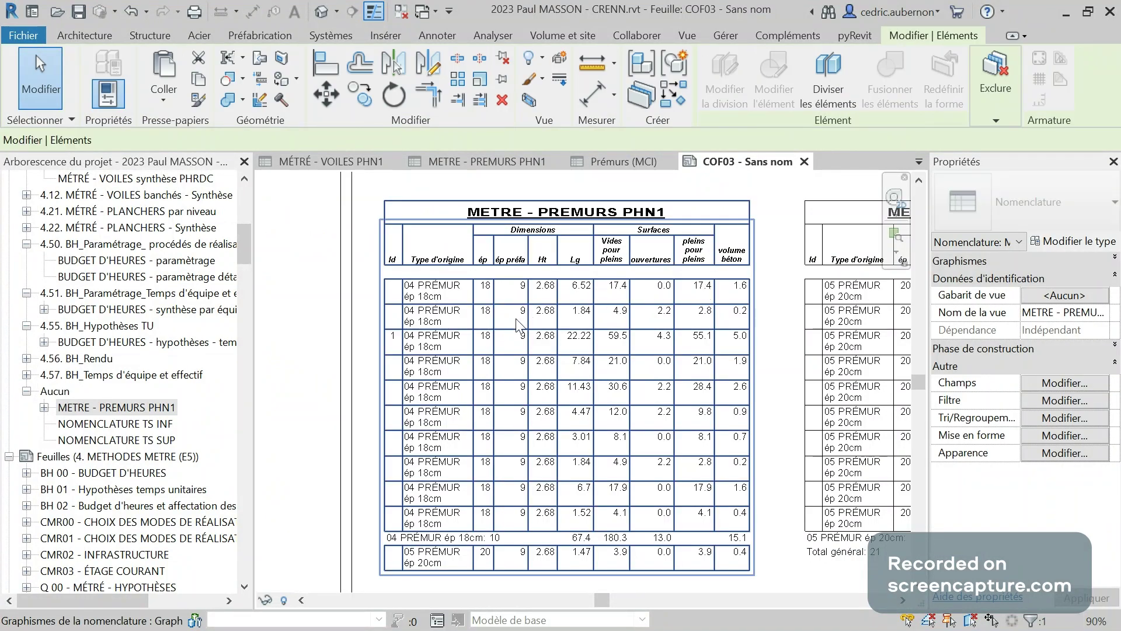
{"action": "scroll", "coordinate": [516, 318], "scroll_direction": "down", "scroll_amount": 4}
{"action": "scroll", "coordinate": [892, 298], "scroll_direction": "up", "scroll_amount": 1}
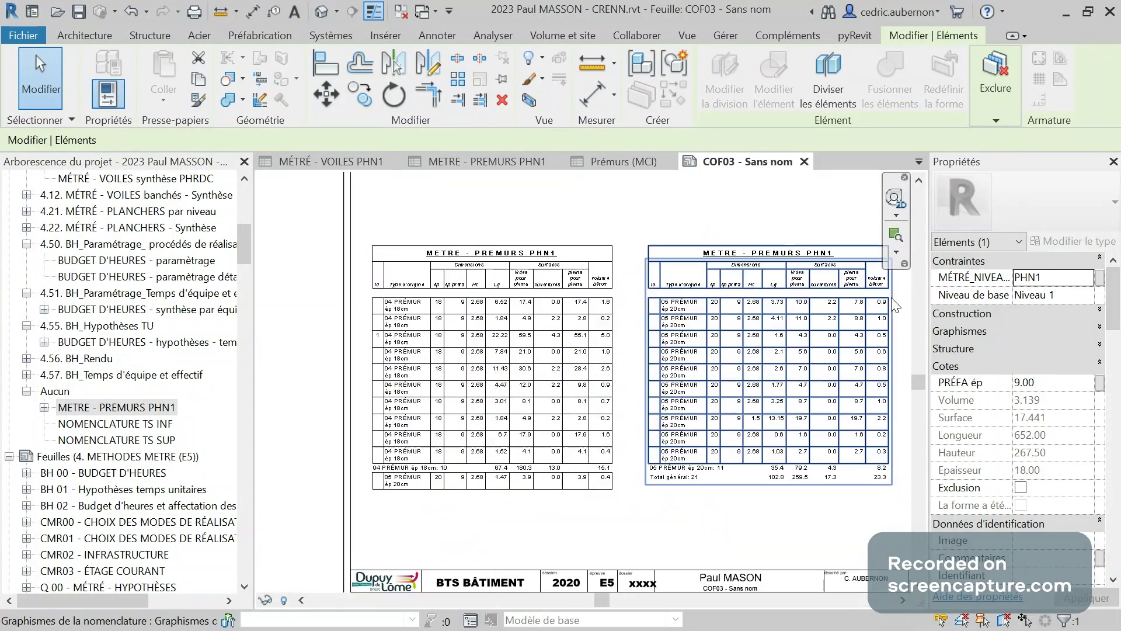
{"action": "scroll", "coordinate": [894, 304], "scroll_direction": "up", "scroll_amount": 4}
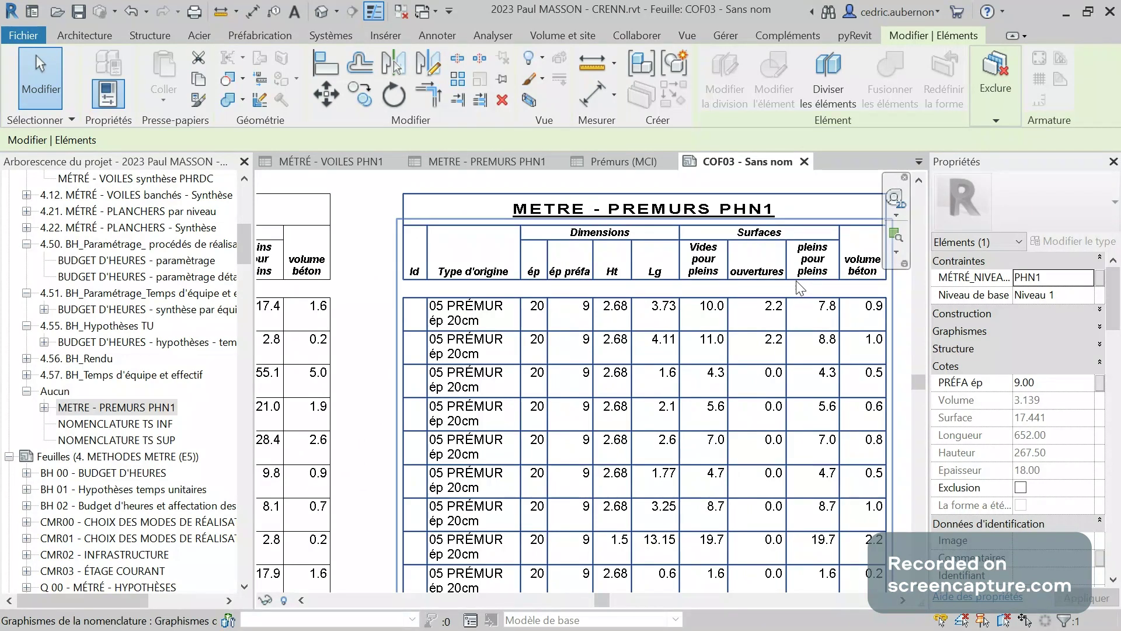
{"action": "scroll", "coordinate": [797, 280], "scroll_direction": "down", "scroll_amount": 2}
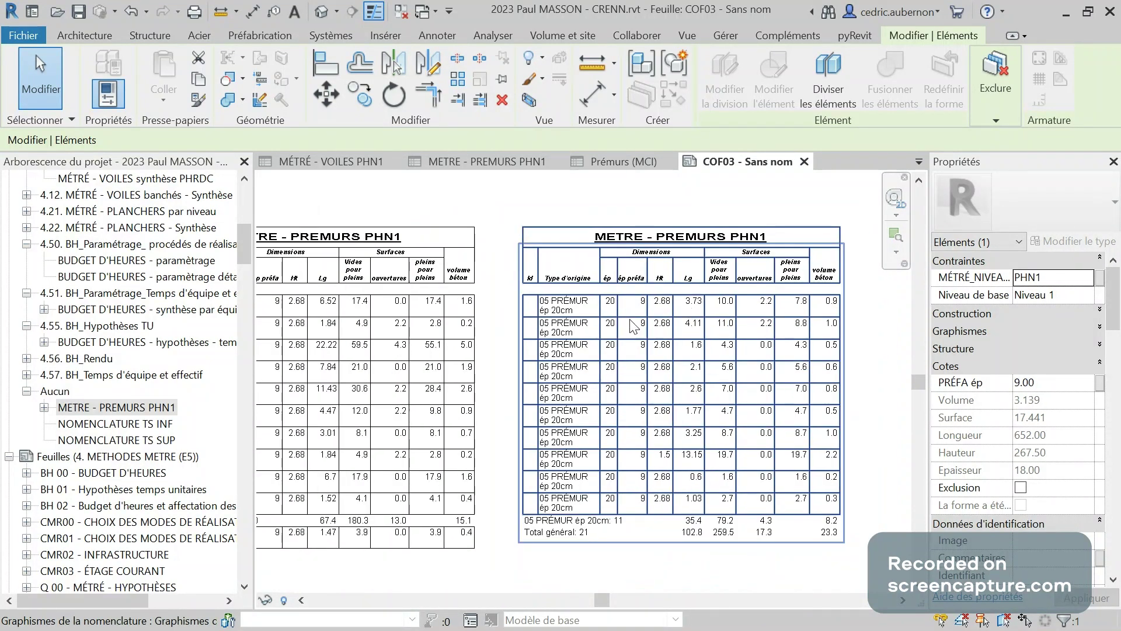
{"action": "scroll", "coordinate": [529, 289], "scroll_direction": "down", "scroll_amount": 2}
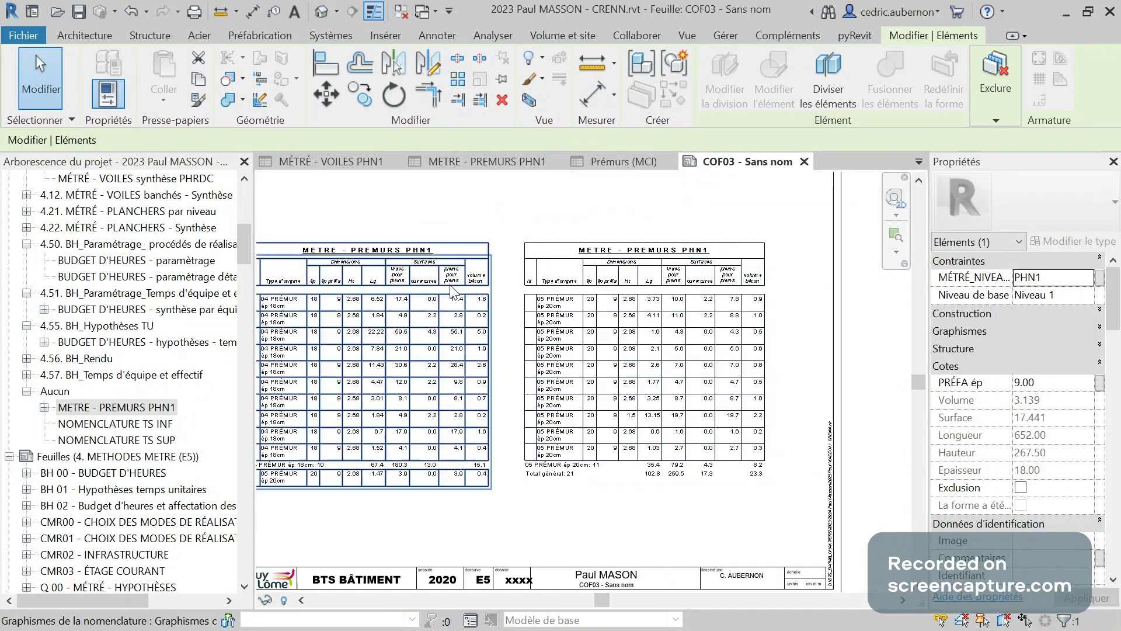
{"action": "left_click", "coordinate": [499, 162]}
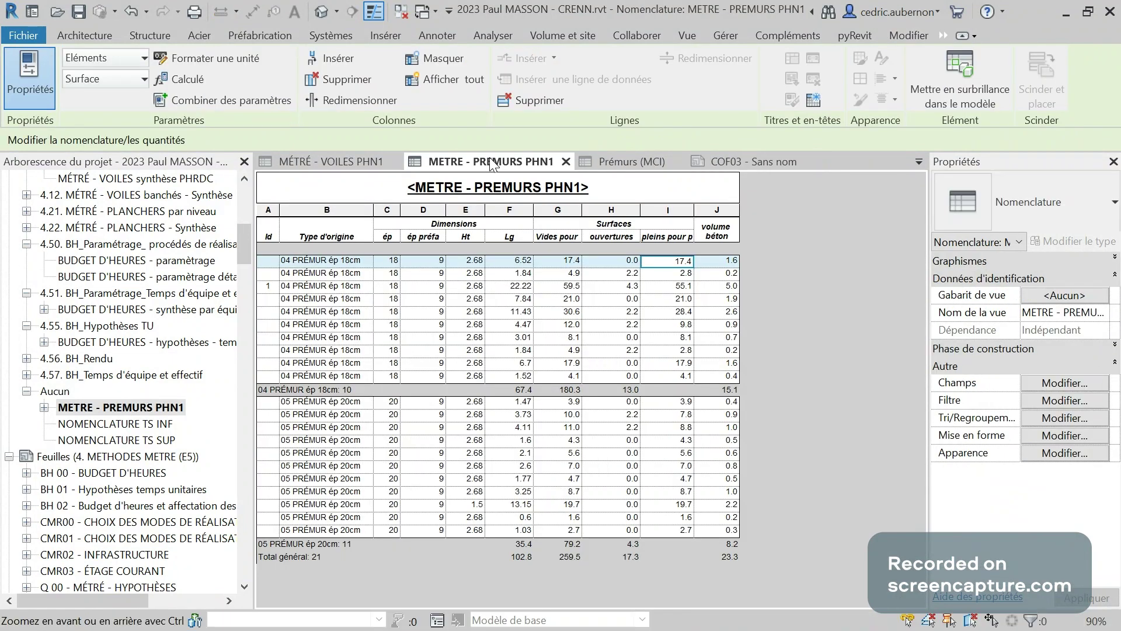
{"action": "left_click", "coordinate": [391, 236]}
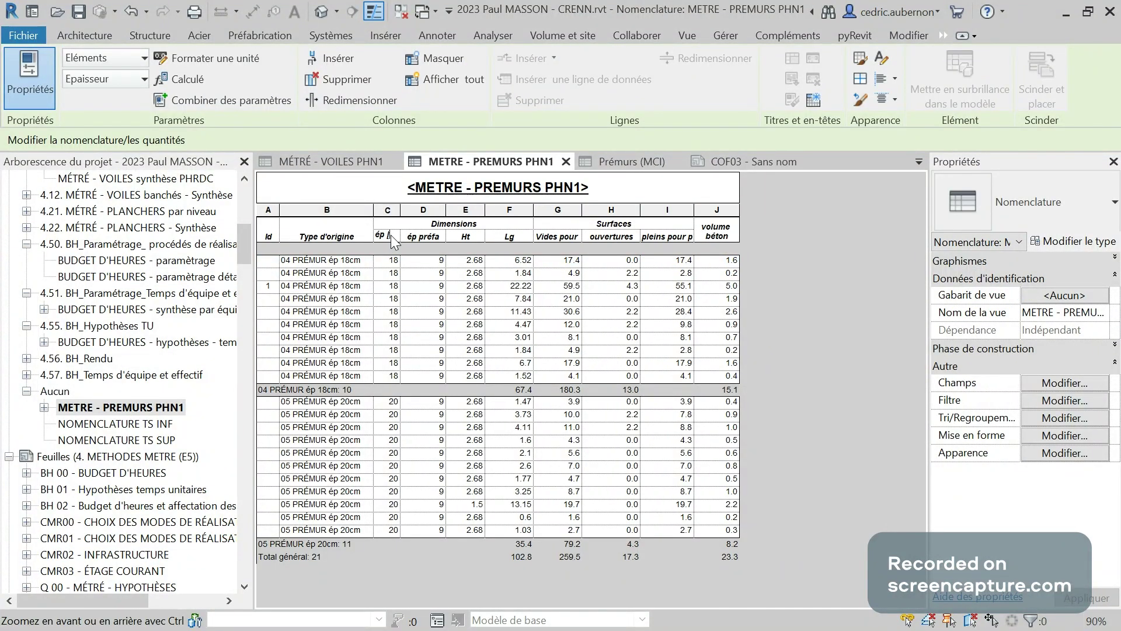
{"action": "type", "text": "[cm"}
{"action": "left_click", "coordinate": [883, 60]}
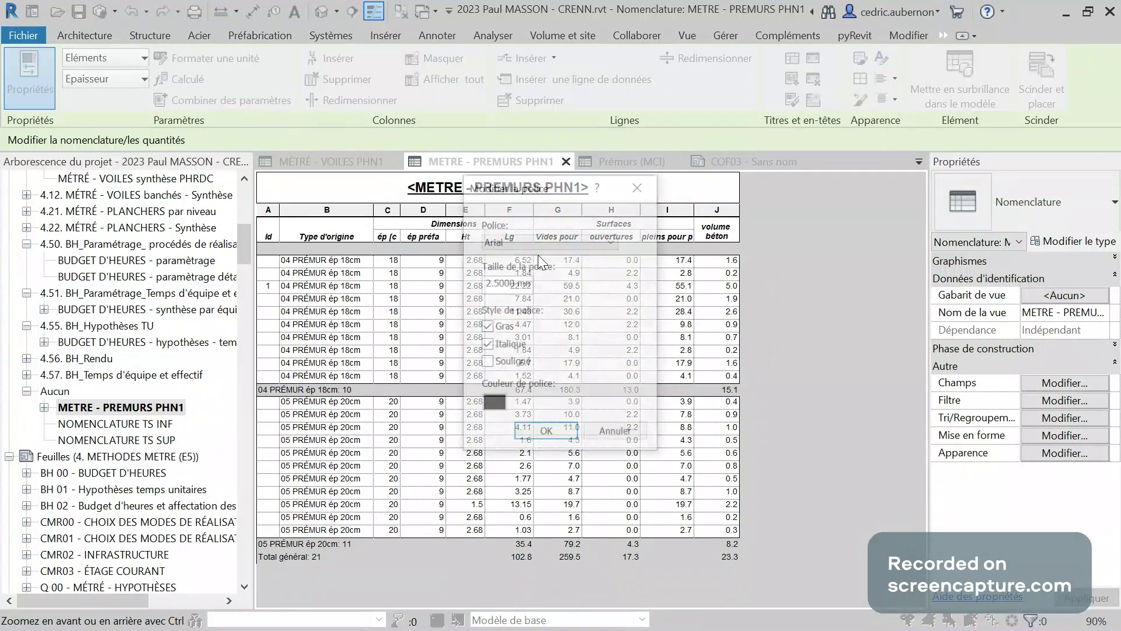
{"action": "left_click", "coordinate": [546, 433]}
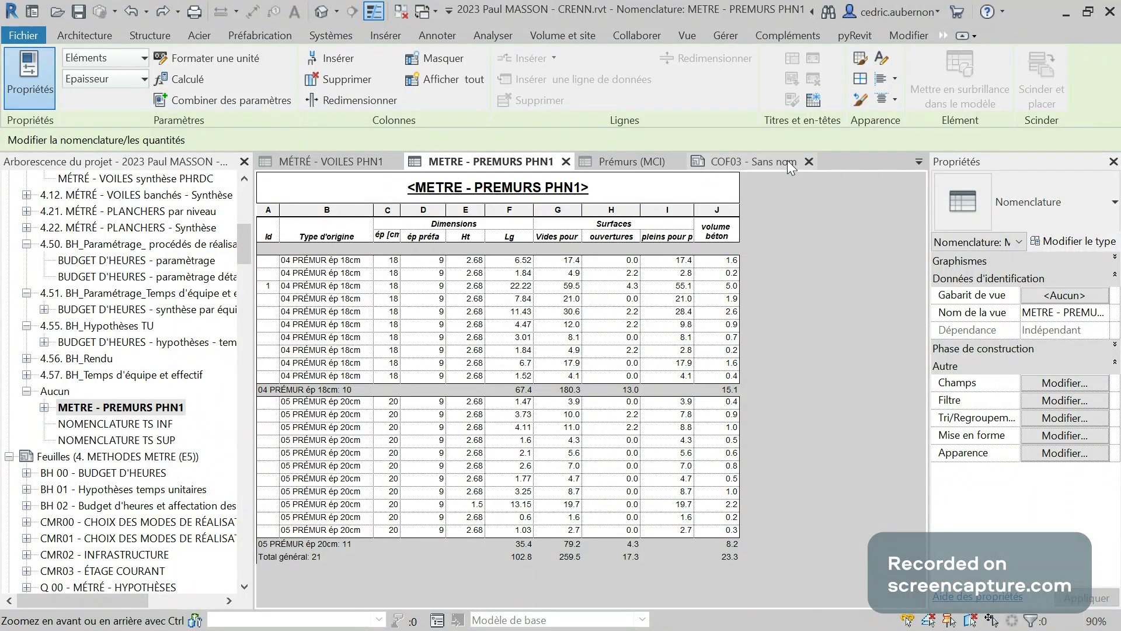
- Check the ép header on the sheet, and edit the ép préfa header of column D to include its unit
{"action": "left_click", "coordinate": [770, 160]}
{"action": "scroll", "coordinate": [316, 280], "scroll_direction": "up", "scroll_amount": 4}
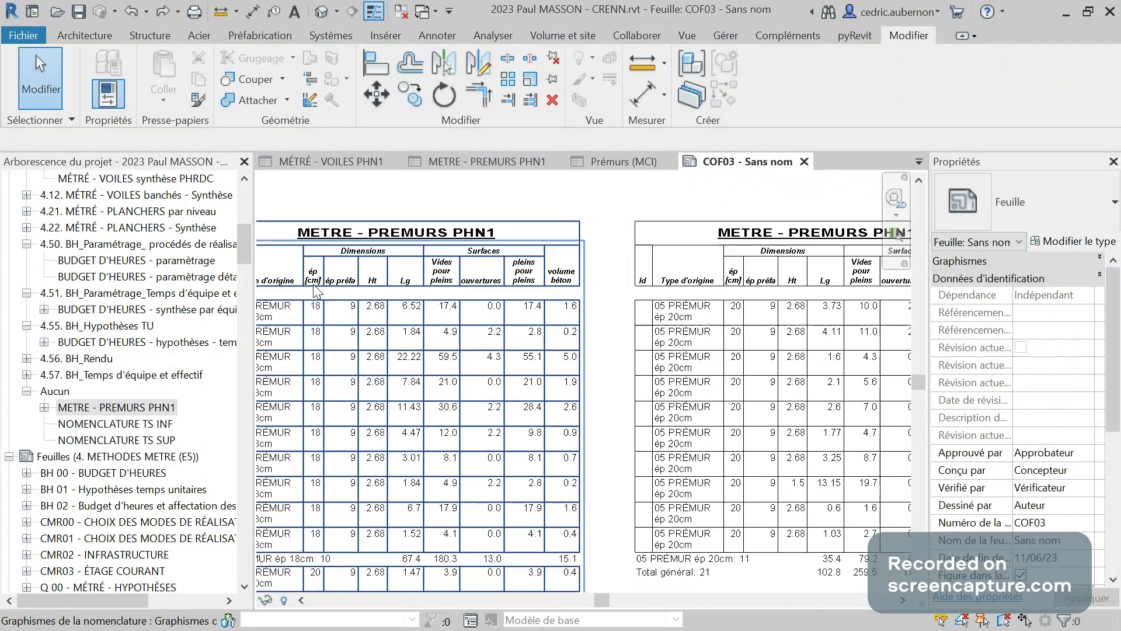
{"action": "scroll", "coordinate": [343, 296], "scroll_direction": "down", "scroll_amount": 2}
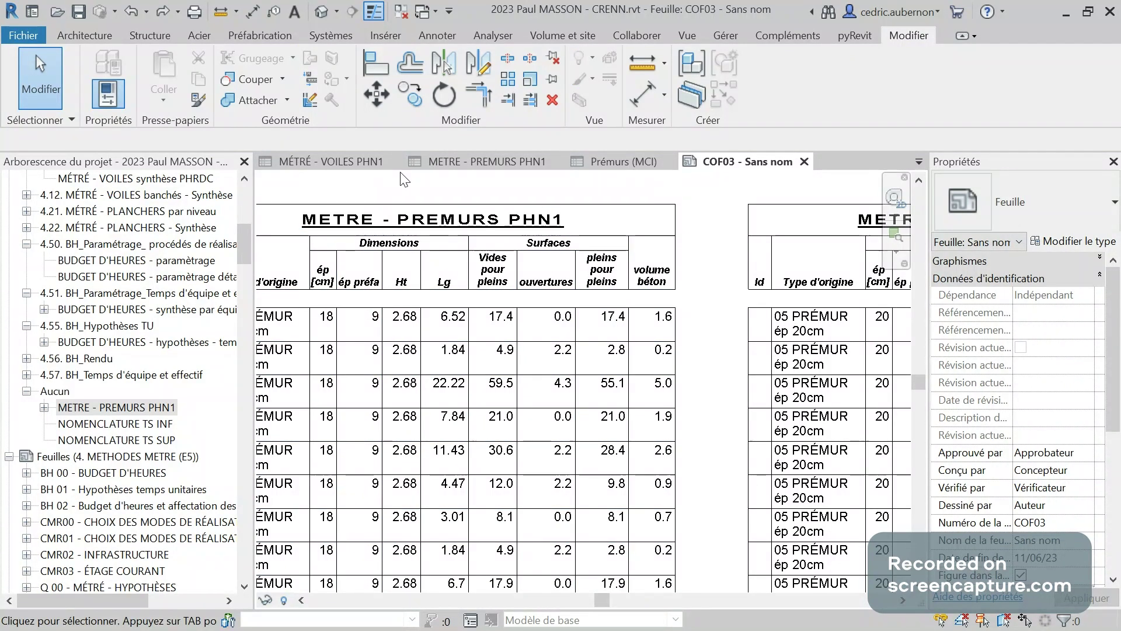
{"action": "left_click", "coordinate": [471, 163]}
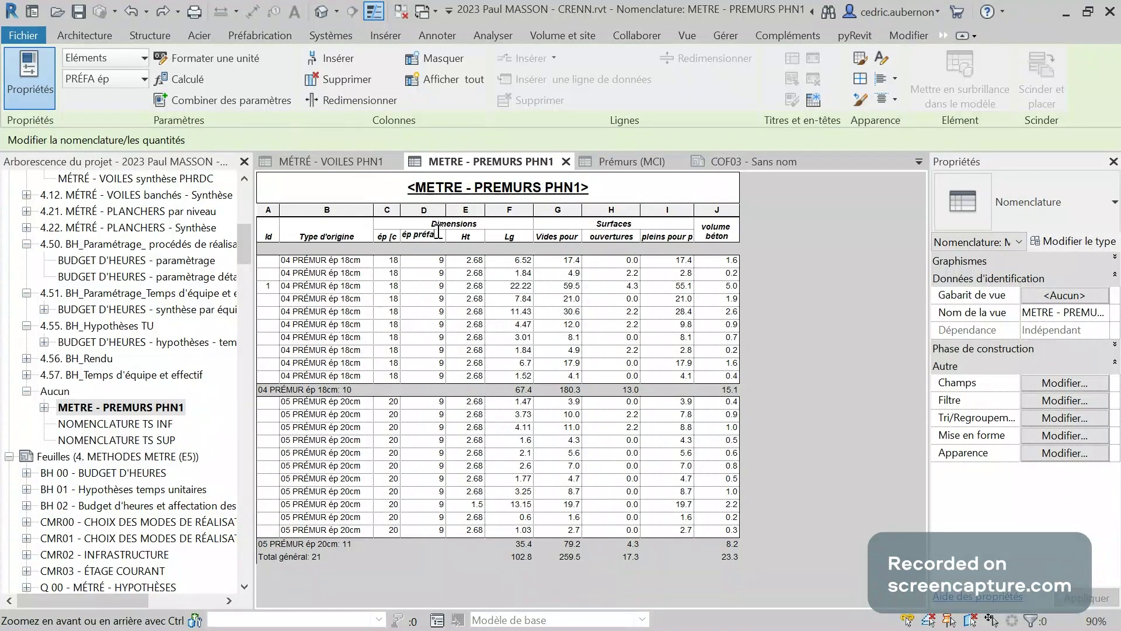
{"action": "left_click", "coordinate": [439, 236]}
{"action": "key", "text": "Return"}
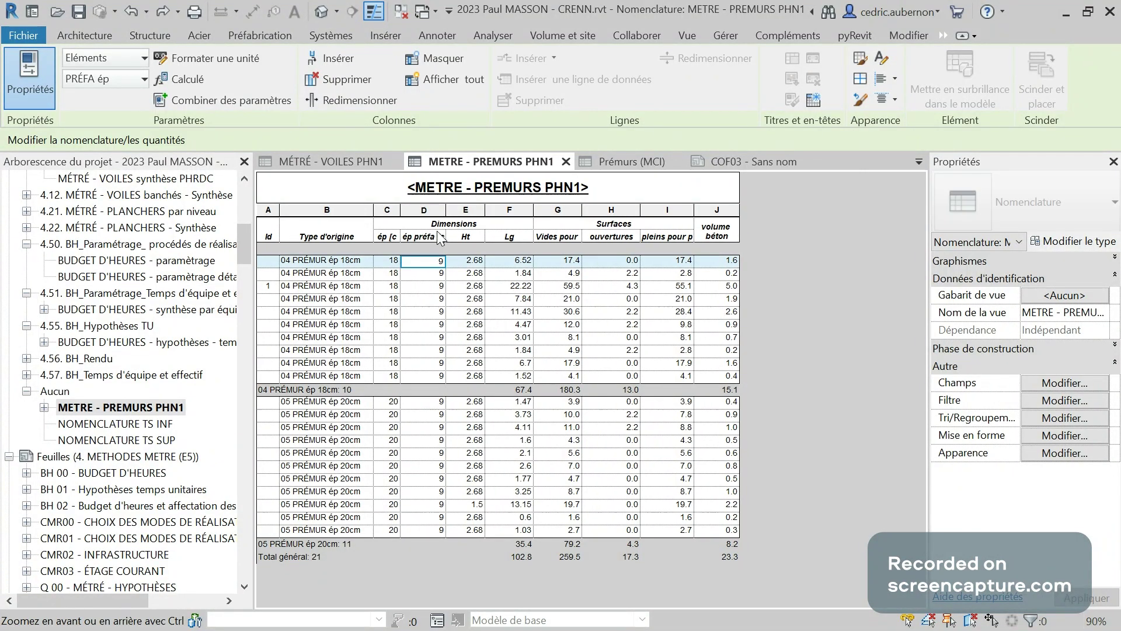
- Add the unit [m] to the Ht and Lg column headers of the METRE - PREMURS PHN1 schedule
{"action": "left_click", "coordinate": [475, 235]}
{"action": "left_click", "coordinate": [476, 236]}
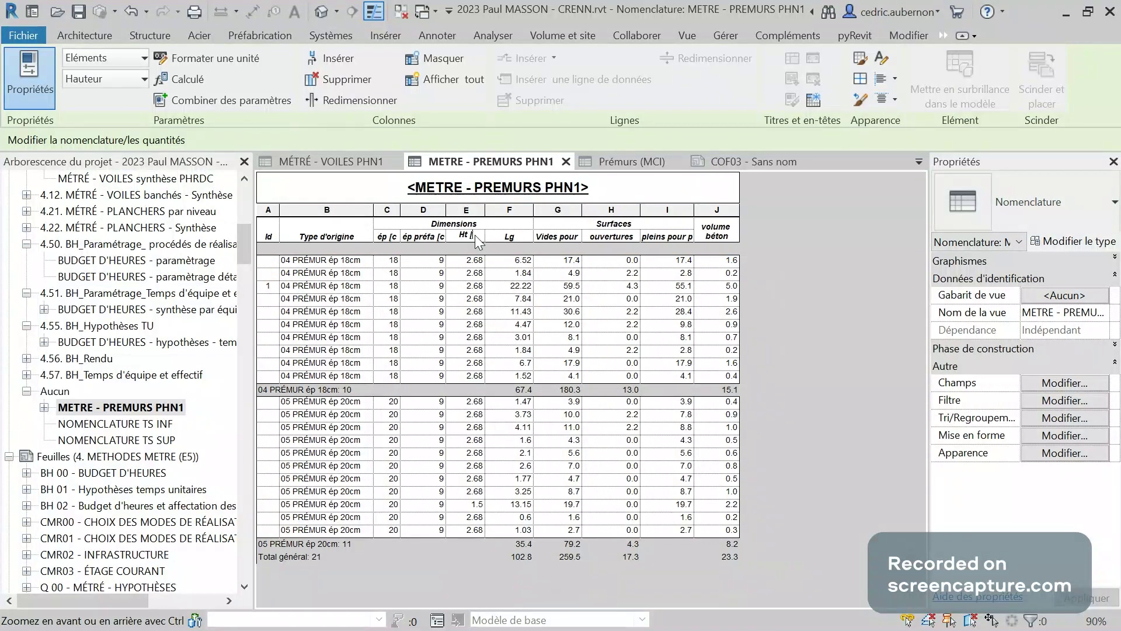
{"action": "key", "text": "Return"}
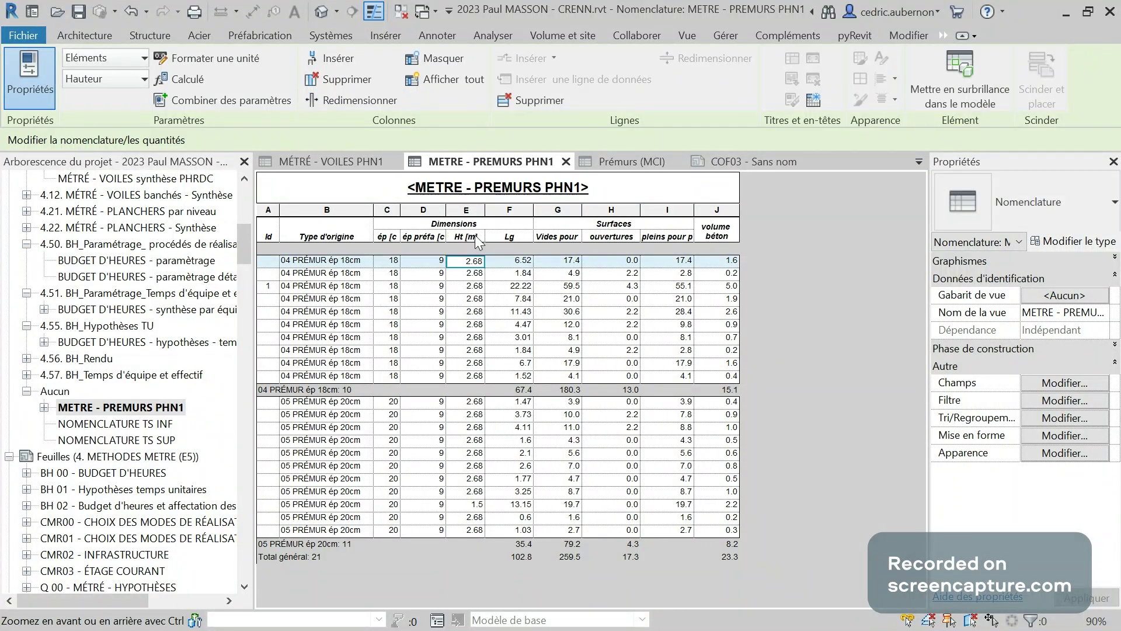
{"action": "left_click", "coordinate": [524, 236]}
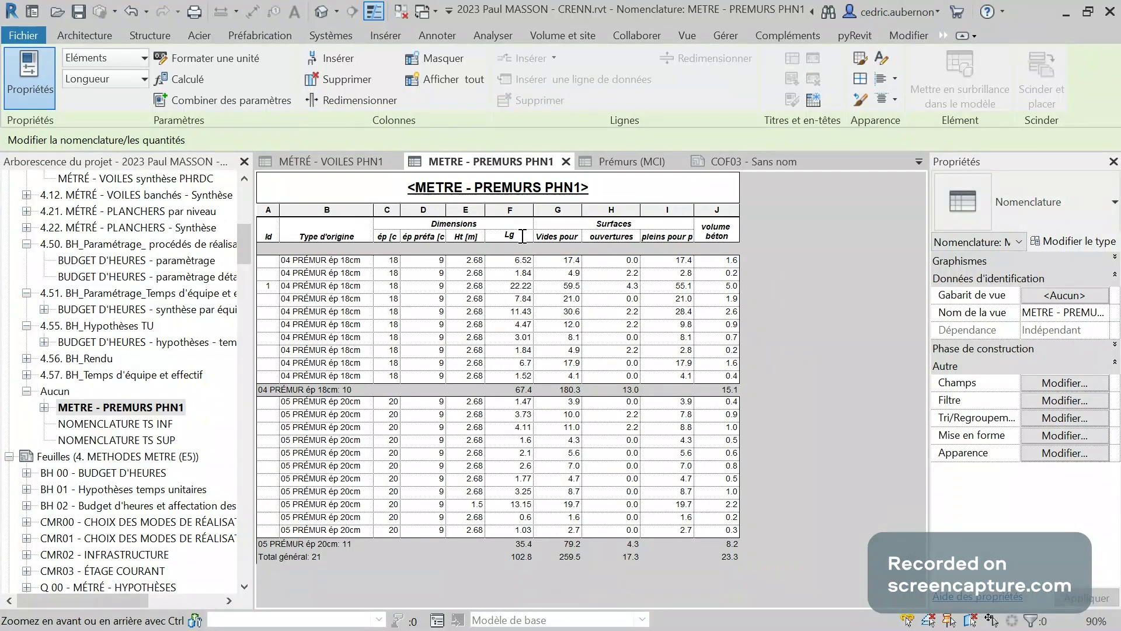
{"action": "type", "text": "[m]"}
{"action": "key", "text": "Return"}
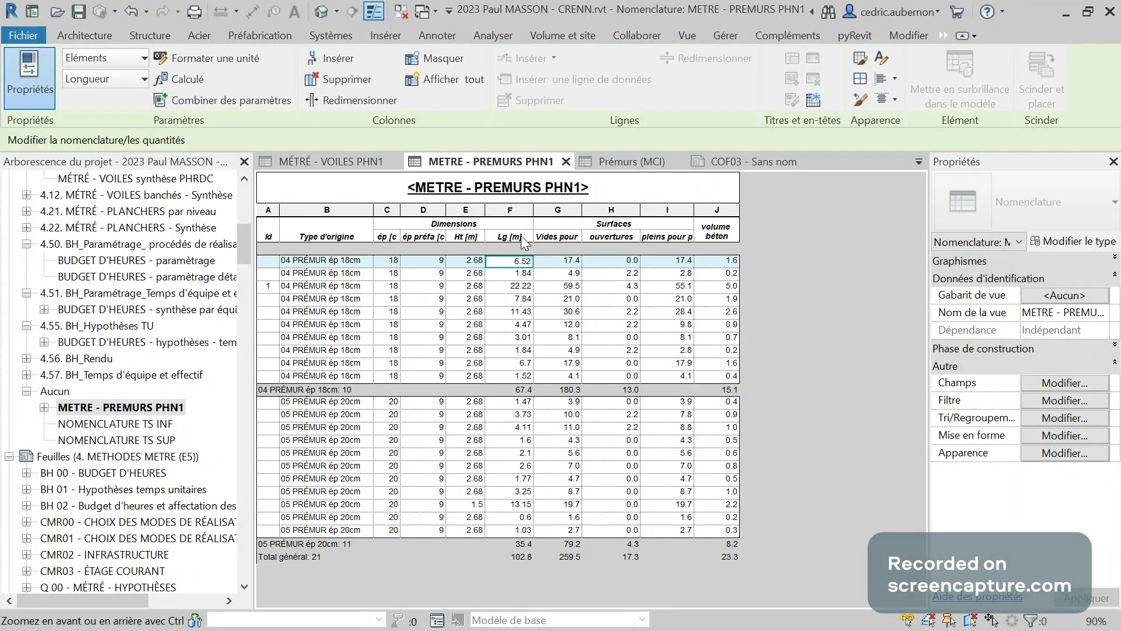
- Complete the Vides pour pleins column header with the unit [m²]
{"action": "left_click", "coordinate": [576, 237]}
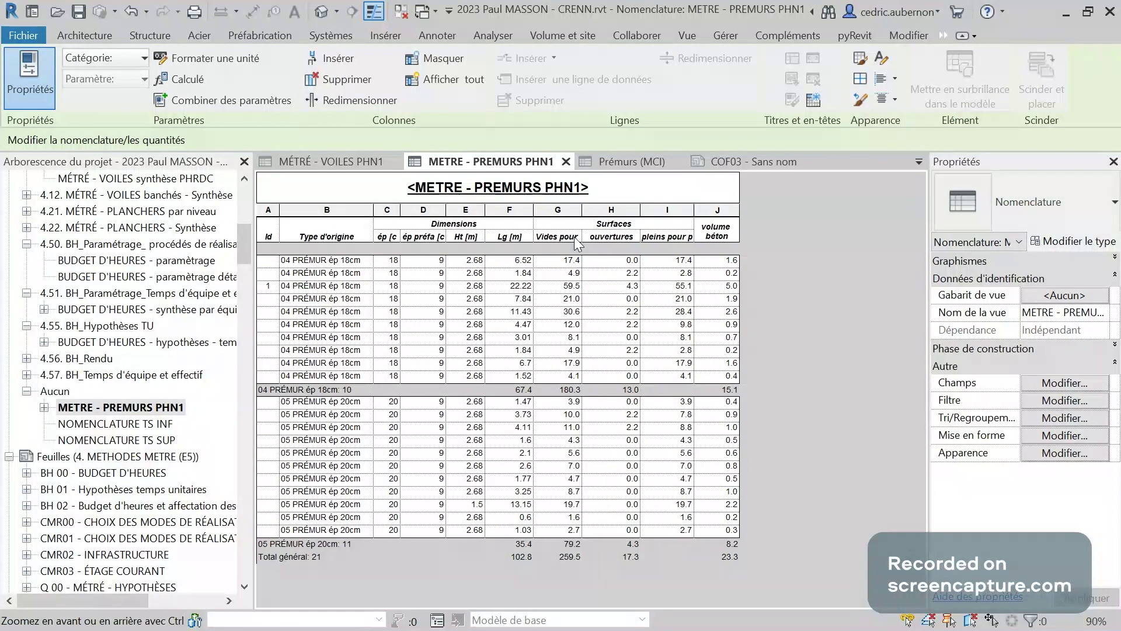
{"action": "left_click", "coordinate": [576, 236]}
{"action": "key", "text": "Right"}
{"action": "key", "text": "Right"}
{"action": "key", "text": "Right"}
{"action": "key", "text": "Right"}
{"action": "key", "text": "Right"}
{"action": "key", "text": "Right"}
{"action": "key", "text": "BackSpace"}
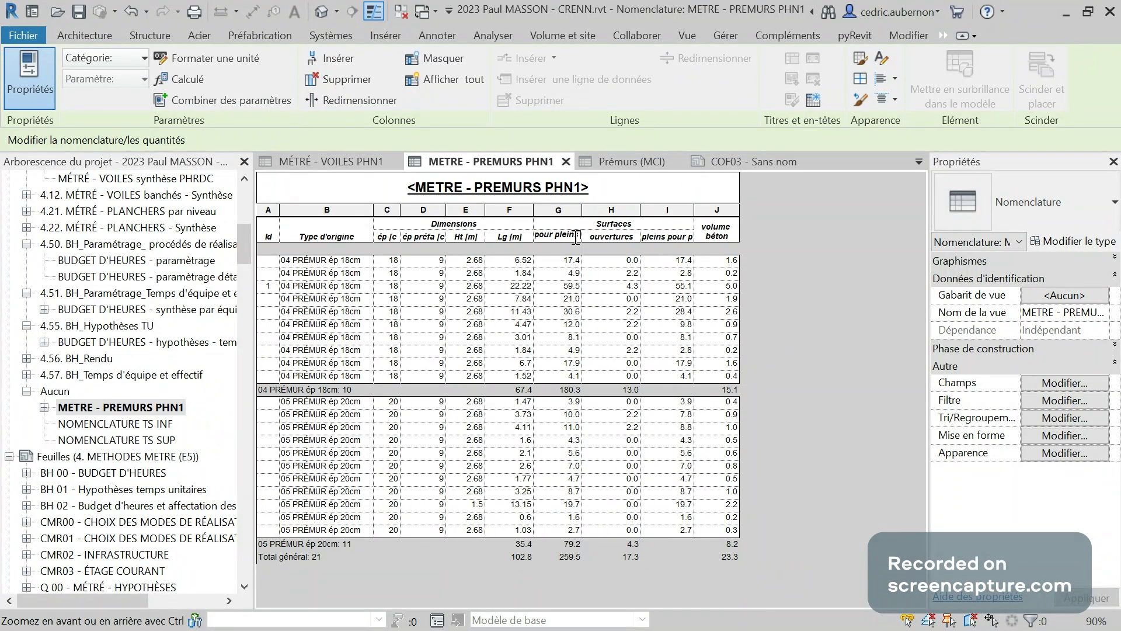
{"action": "type", "text": "s"}
{"action": "key", "text": "Right"}
{"action": "key", "text": "Right"}
{"action": "key", "text": "Right"}
- Add the unit [m²] to the ouvertures and pleins pour pleins column headers
{"action": "left_click", "coordinate": [635, 236]}
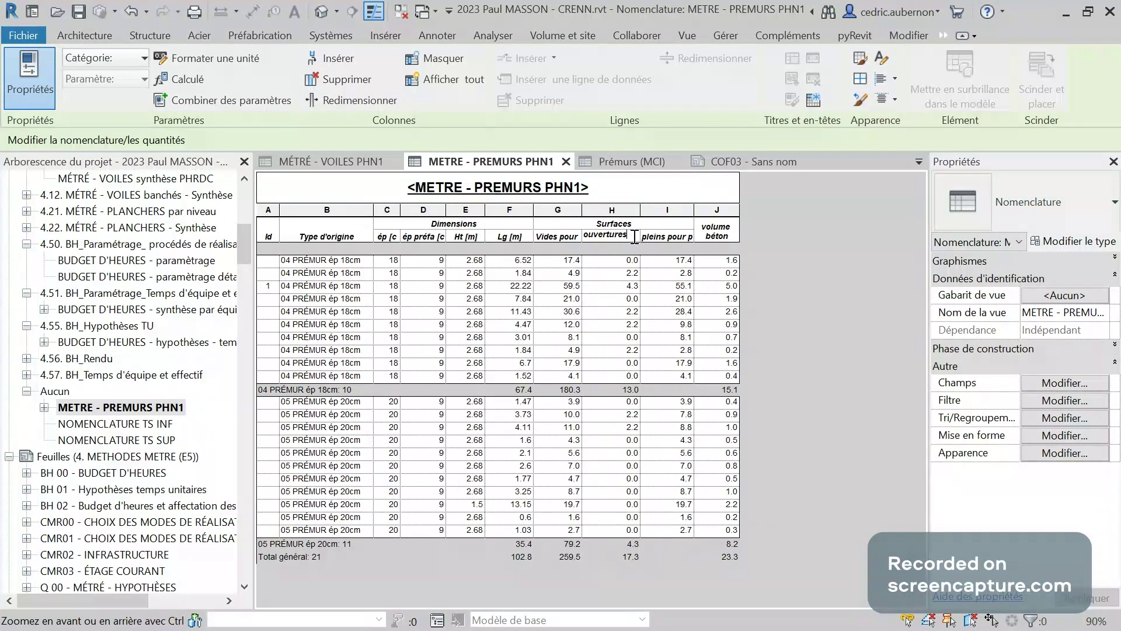
{"action": "left_click", "coordinate": [687, 235]}
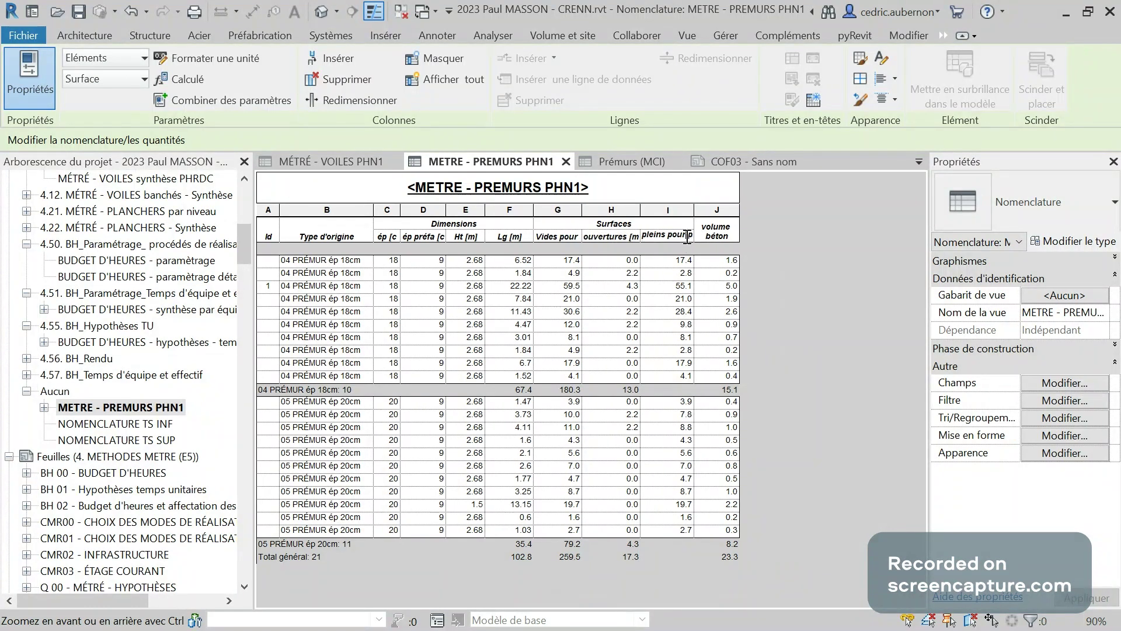
{"action": "left_click", "coordinate": [690, 234]}
{"action": "left_click", "coordinate": [691, 234]}
- Add the unit [m3] to the volume béton header of column J
{"action": "left_click", "coordinate": [730, 232]}
{"action": "left_click", "coordinate": [732, 232]}
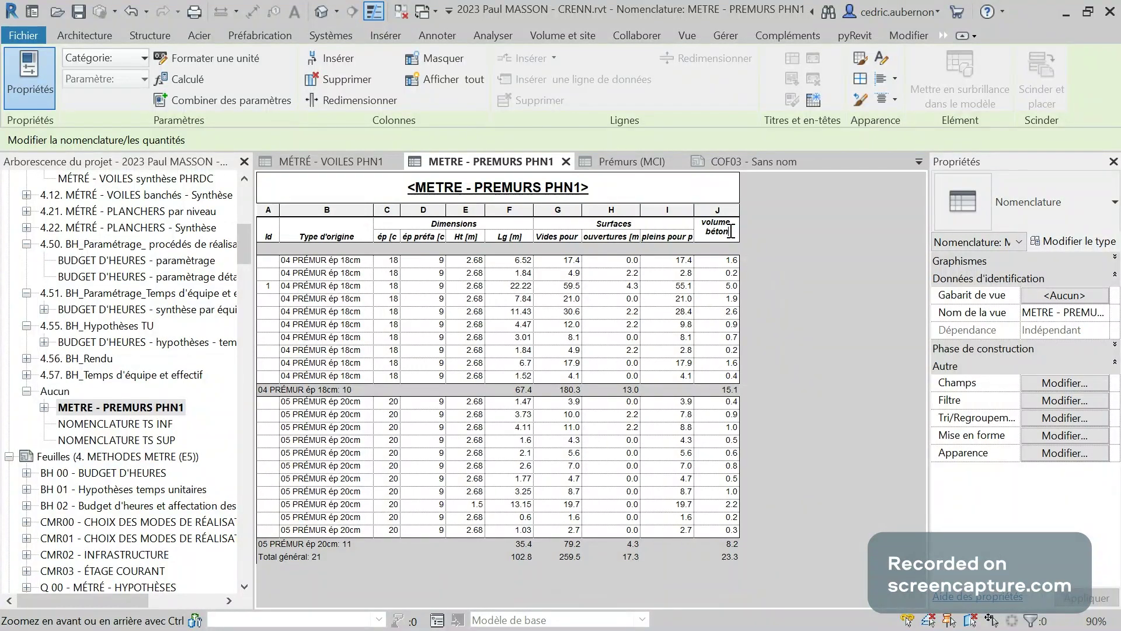
{"action": "type", "text": "[m3]"}
{"action": "key", "text": "Return"}
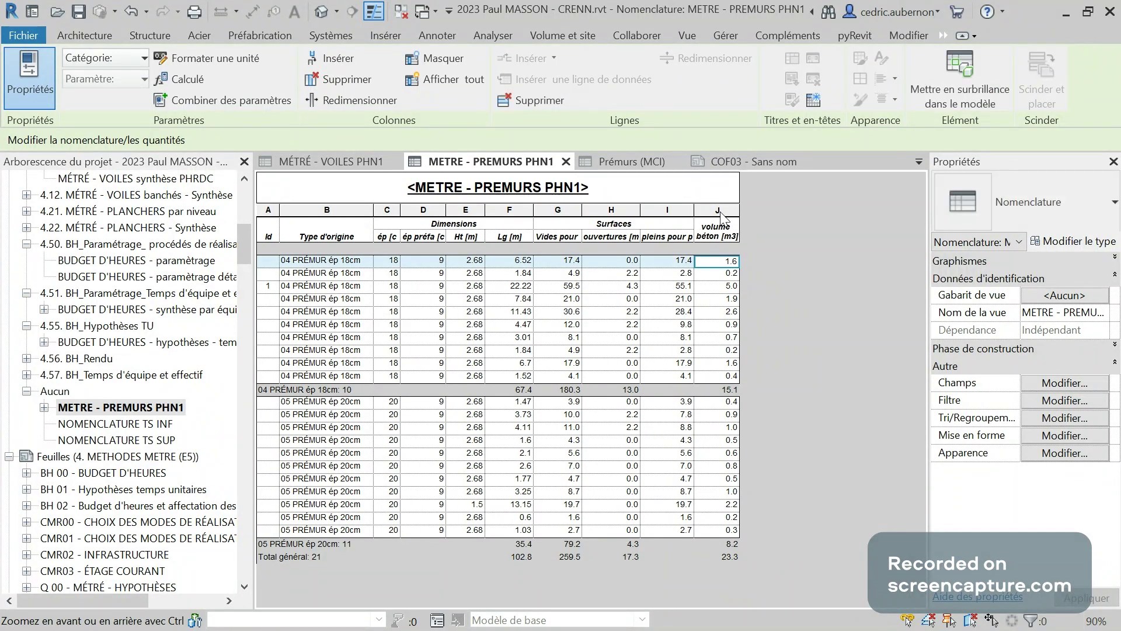
- Check the headers on sheet COF03, and place the [cm] unit of the schedule's ép and ép préfa headers on its own line
{"action": "left_click", "coordinate": [745, 162]}
{"action": "left_click", "coordinate": [425, 299]}
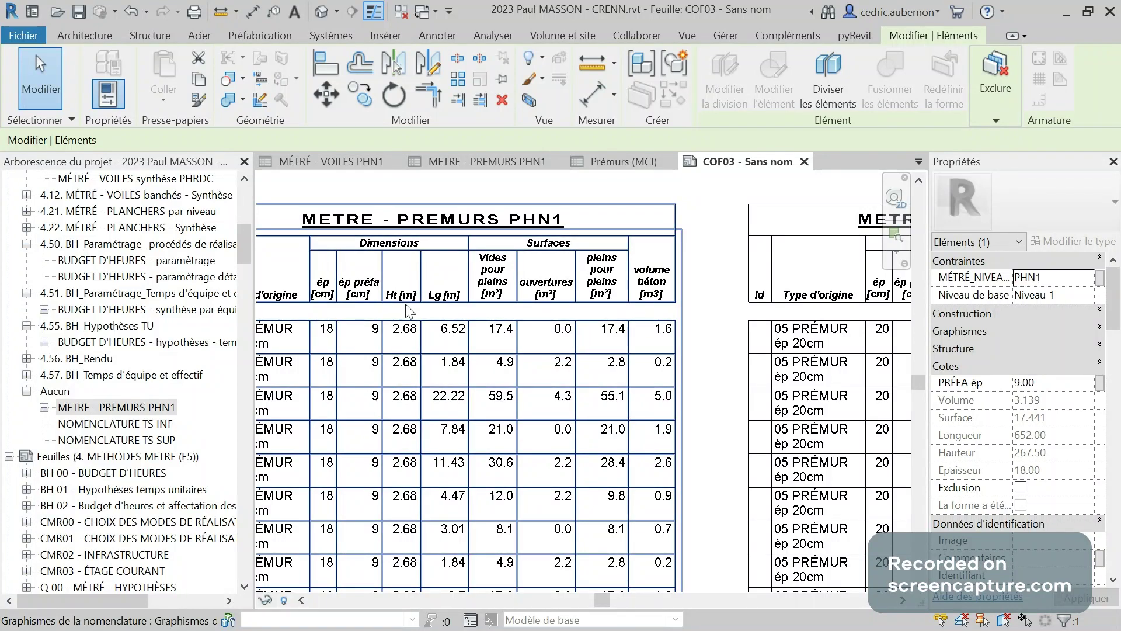
{"action": "key", "text": "alt"}
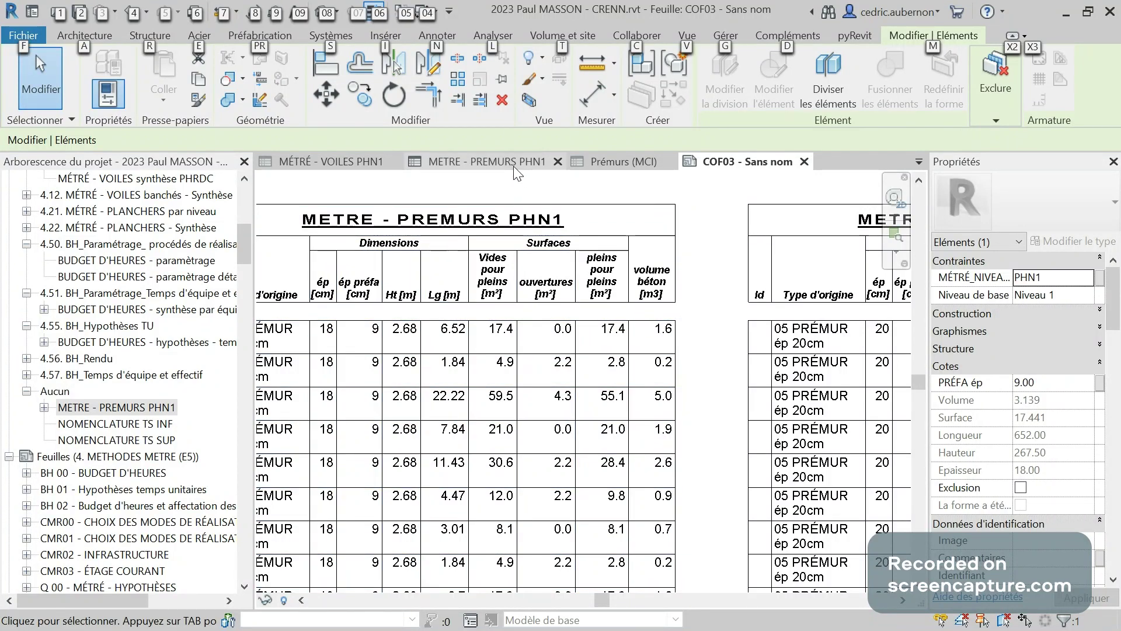
{"action": "double_click", "coordinate": [437, 250]}
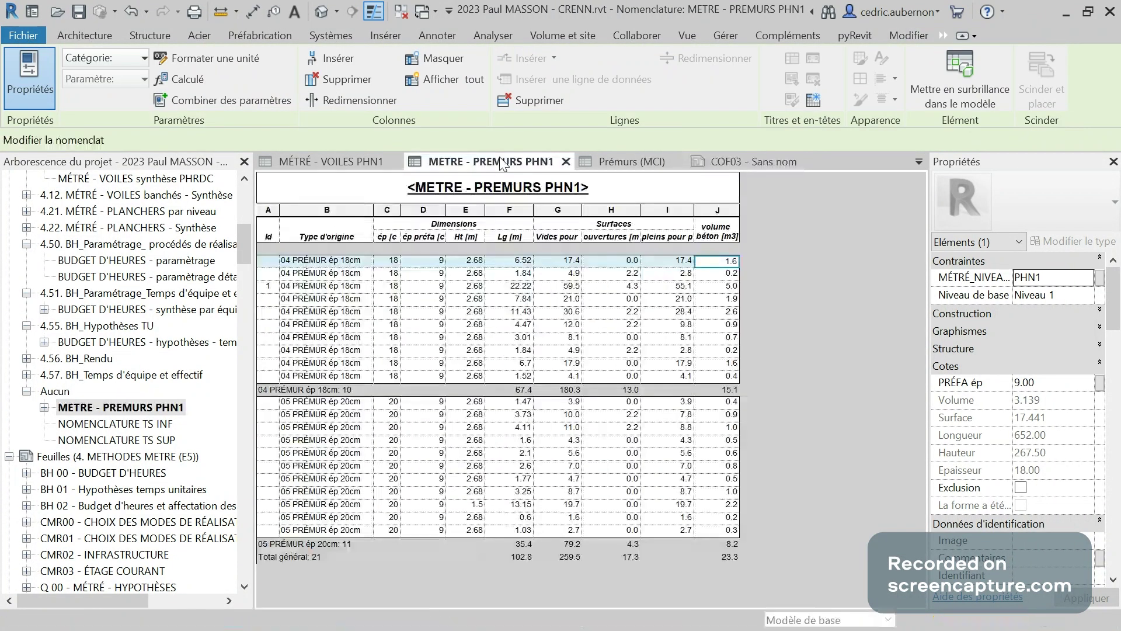
{"action": "left_click", "coordinate": [391, 236]}
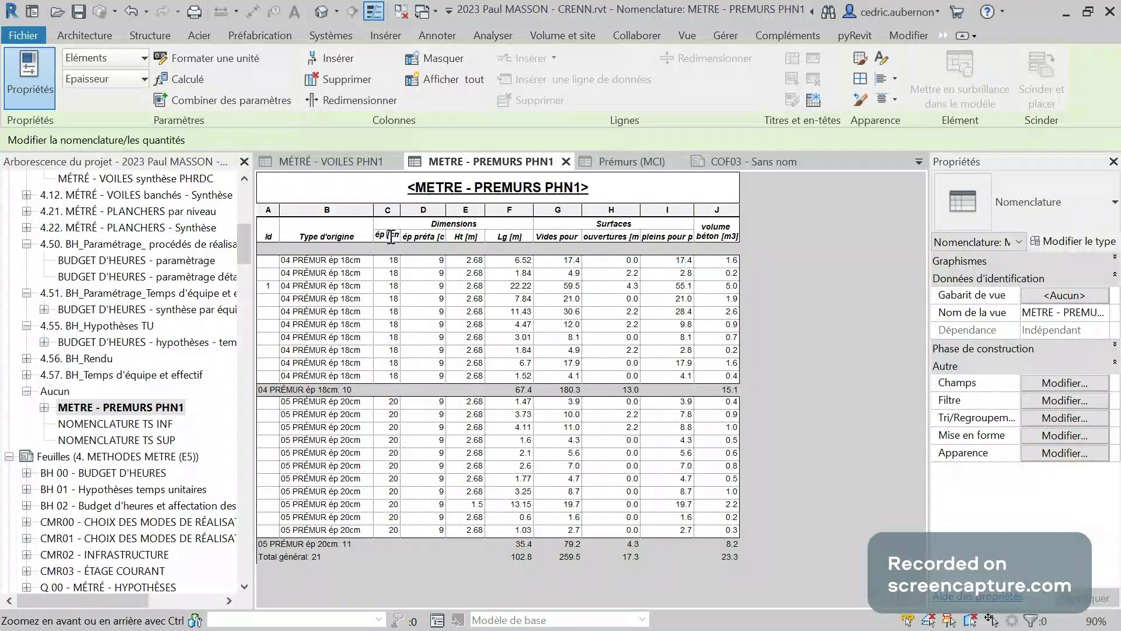
{"action": "key", "text": "BackSpace"}
{"action": "key", "text": "BackSpace"}
{"action": "left_click", "coordinate": [439, 240]}
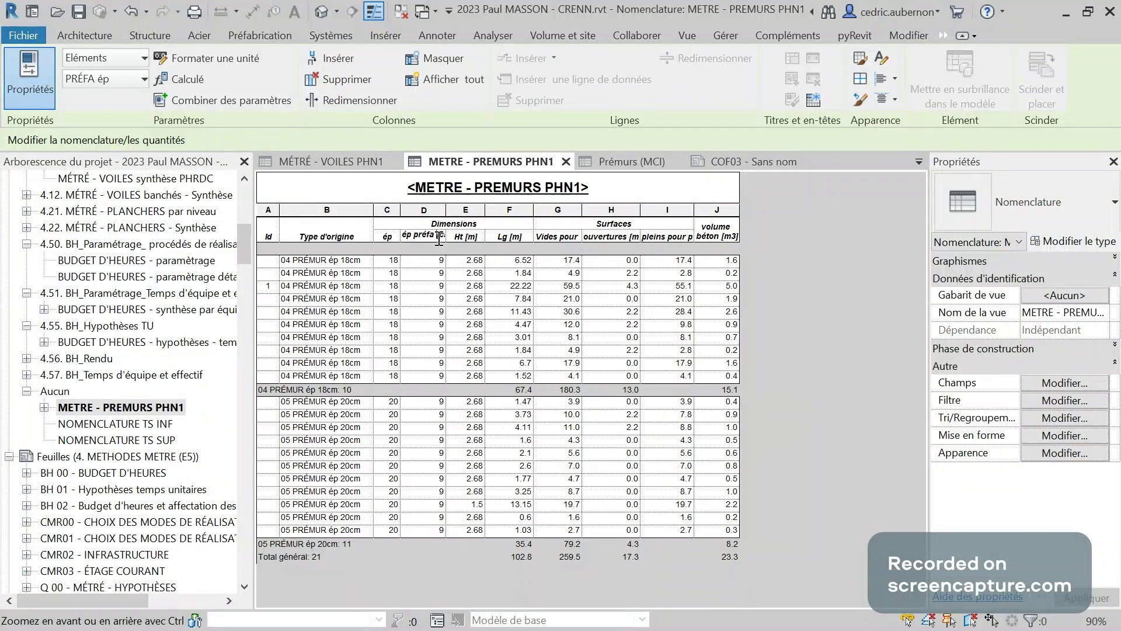
{"action": "key", "text": "BackSpace"}
{"action": "key", "text": "BackSpace"}
{"action": "key", "text": "BackSpace"}
{"action": "key", "text": "BackSpace"}
{"action": "key", "text": "BackSpace"}
{"action": "key", "text": "BackSpace"}
{"action": "key", "text": "BackSpace"}
{"action": "key", "text": "BackSpace"}
{"action": "key", "text": "BackSpace"}
- Place the [m] unit of the Ht and Lg headers on its own line
{"action": "left_click", "coordinate": [466, 236]}
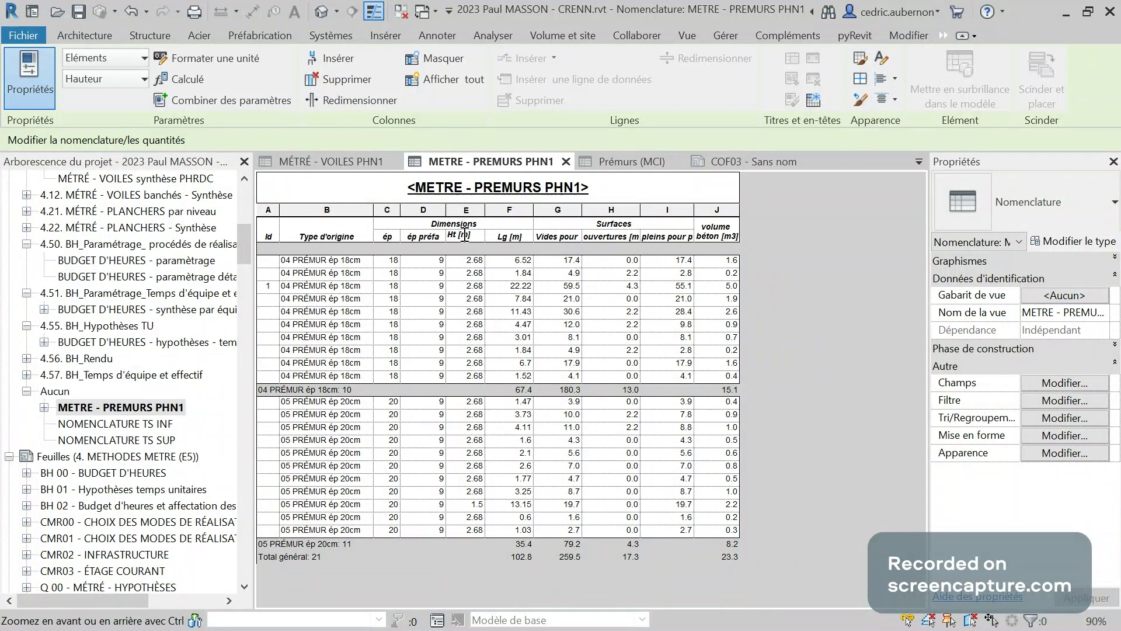
{"action": "key", "text": "BackSpace"}
{"action": "key", "text": "BackSpace"}
{"action": "key", "text": "BackSpace"}
{"action": "left_click", "coordinate": [512, 236]}
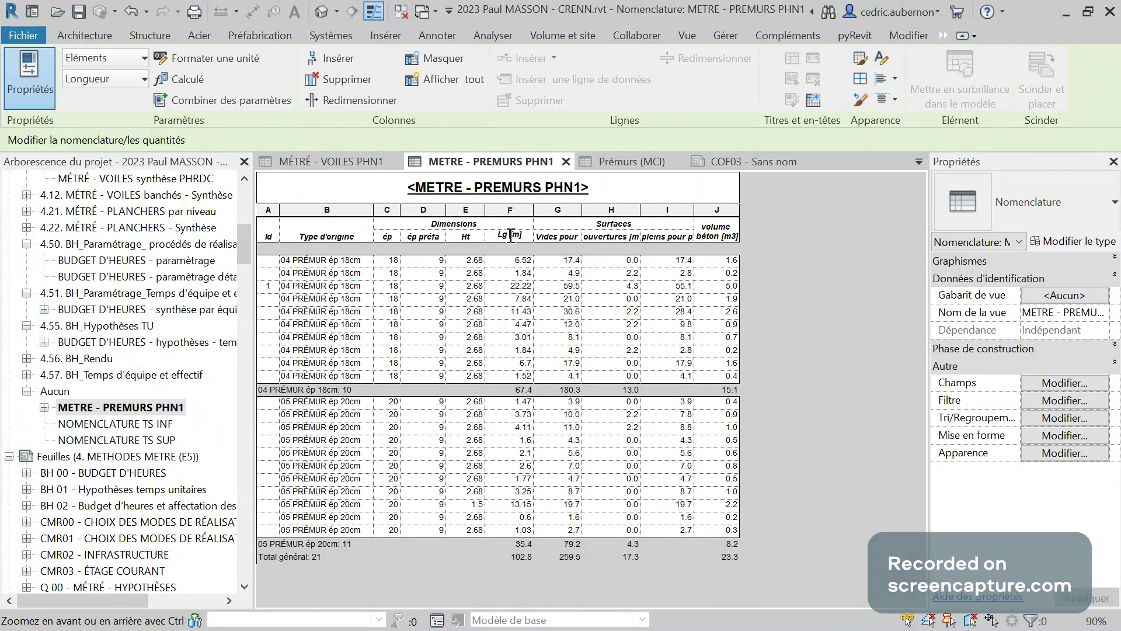
{"action": "key", "text": "Delete"}
{"action": "key", "text": "Delete"}
{"action": "key", "text": "Delete"}
{"action": "key", "text": "Delete"}
- Place the [m²] unit of the Vides pour pleins header on its own line
{"action": "left_click", "coordinate": [576, 235]}
{"action": "key", "text": "Right"}
{"action": "key", "text": "Right"}
{"action": "key", "text": "Right"}
{"action": "key", "text": "Right"}
{"action": "key", "text": "Right"}
{"action": "key", "text": "Right"}
{"action": "key", "text": "Right"}
{"action": "key", "text": "Right"}
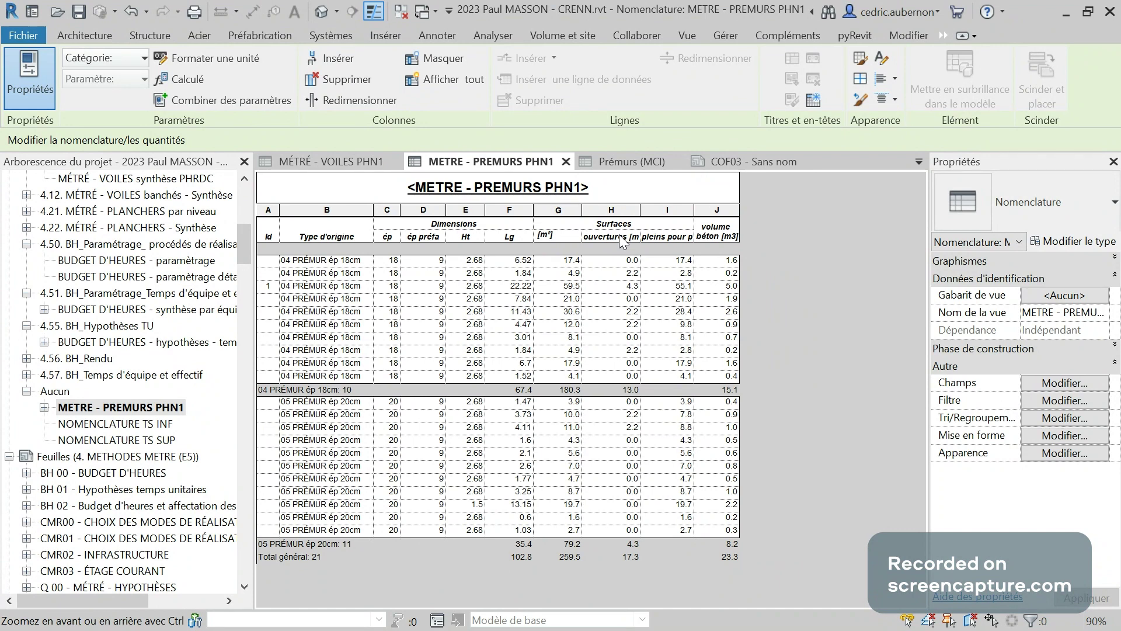
{"action": "key", "text": "BackSpace"}
{"action": "type", "text": "s"}
{"action": "key", "text": "Delete"}
{"action": "key", "text": "ctrl+Return"}
- Place the [m²] unit of the ouvertures and pleins pour pleins headers on its own line
{"action": "left_click", "coordinate": [629, 236]}
{"action": "left_click", "coordinate": [687, 235]}
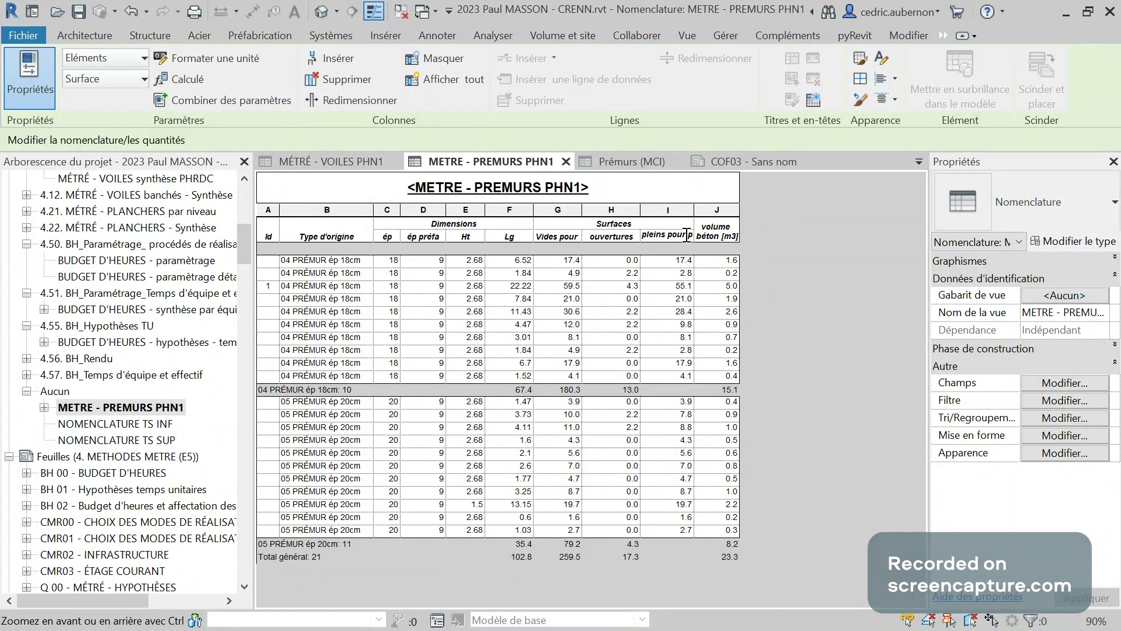
{"action": "key", "text": "Right"}
{"action": "key", "text": "Right"}
{"action": "key", "text": "Right"}
{"action": "key", "text": "Right"}
{"action": "key", "text": "Right"}
- Place the [m3] unit of the volume béton header on its own line
{"action": "left_click", "coordinate": [724, 233]}
{"action": "left_click", "coordinate": [724, 233]}
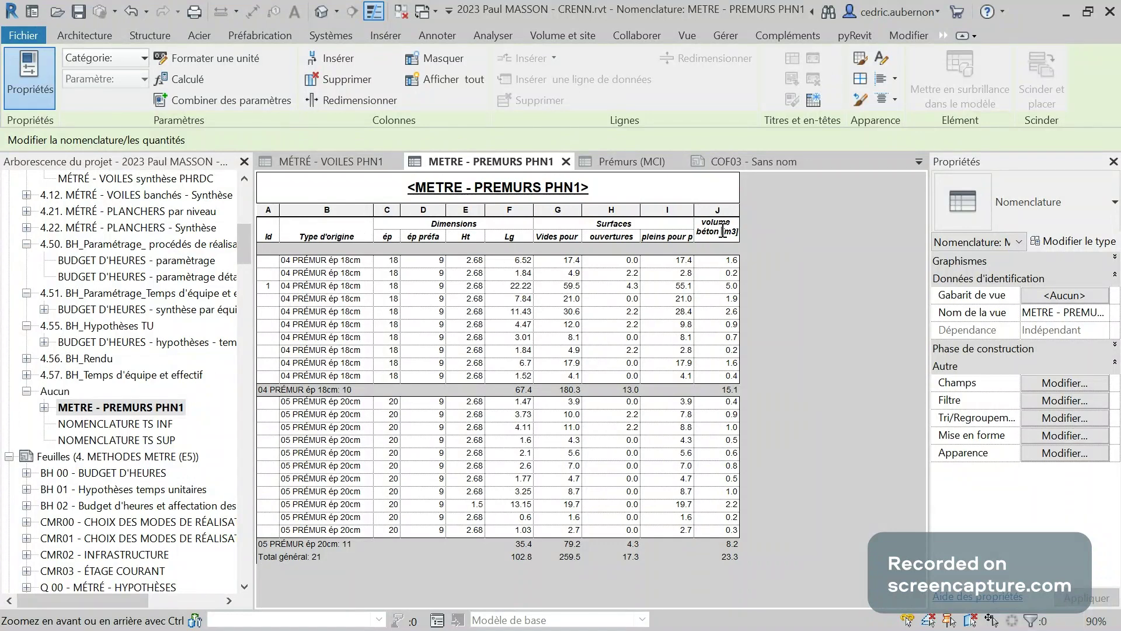
{"action": "key", "text": "BackSpace"}
{"action": "key", "text": "ctrl+Return"}
{"action": "key", "text": "Return"}
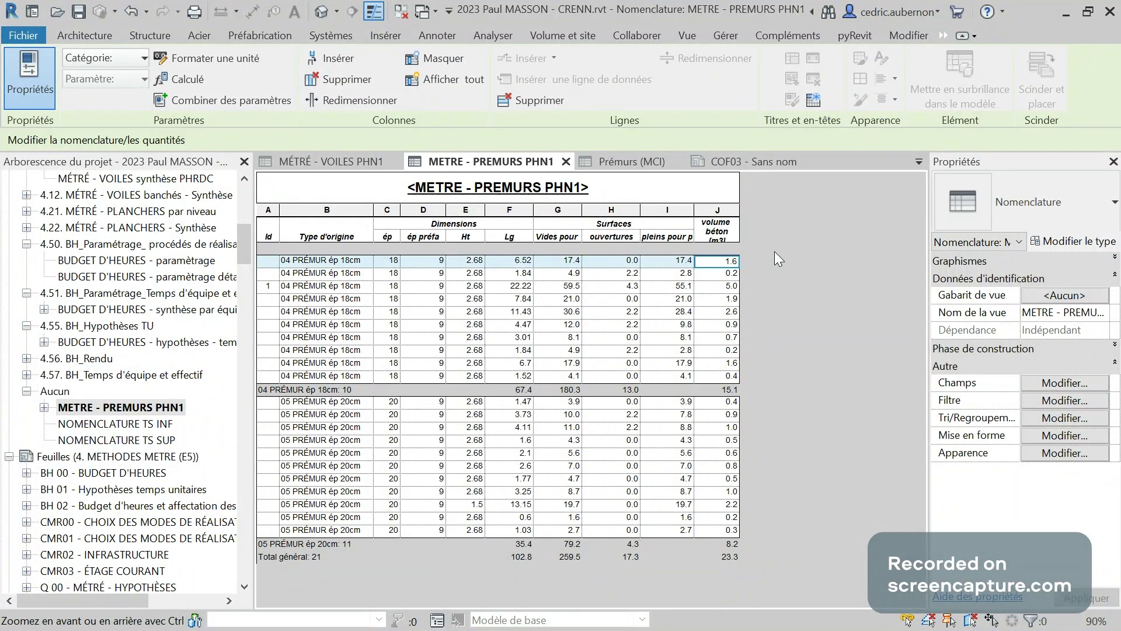
- Check the headers on sheet COF03, and delete the METRE - PREMURS PHN1 schedule segments 1/2 and 2/2 from the project
{"action": "left_click", "coordinate": [759, 157]}
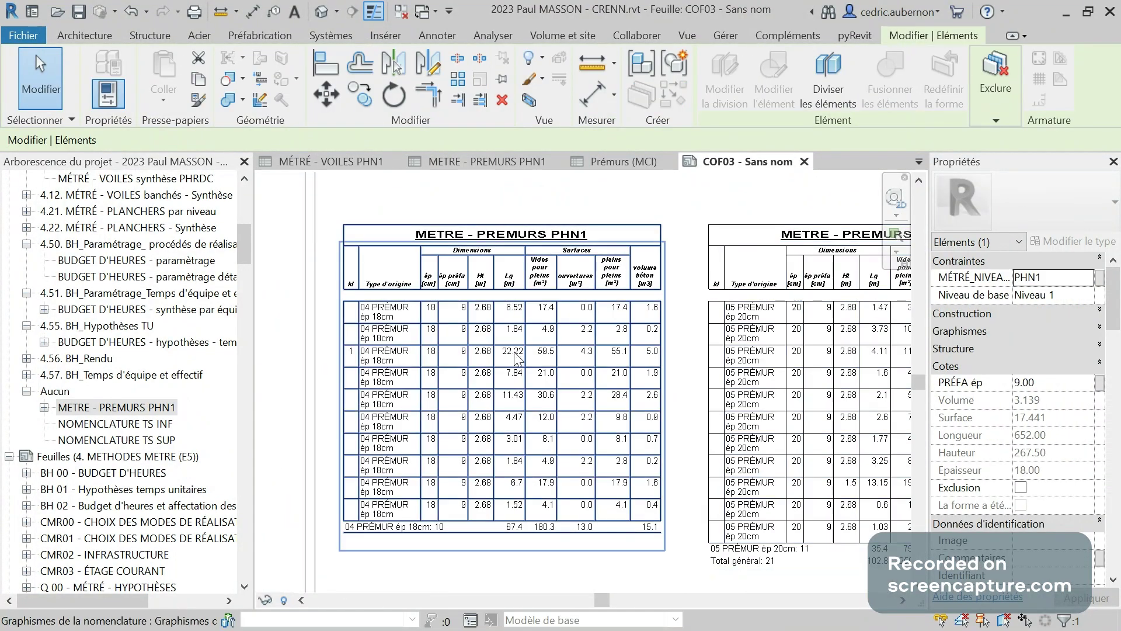
{"action": "scroll", "coordinate": [522, 353], "scroll_direction": "down", "scroll_amount": 2}
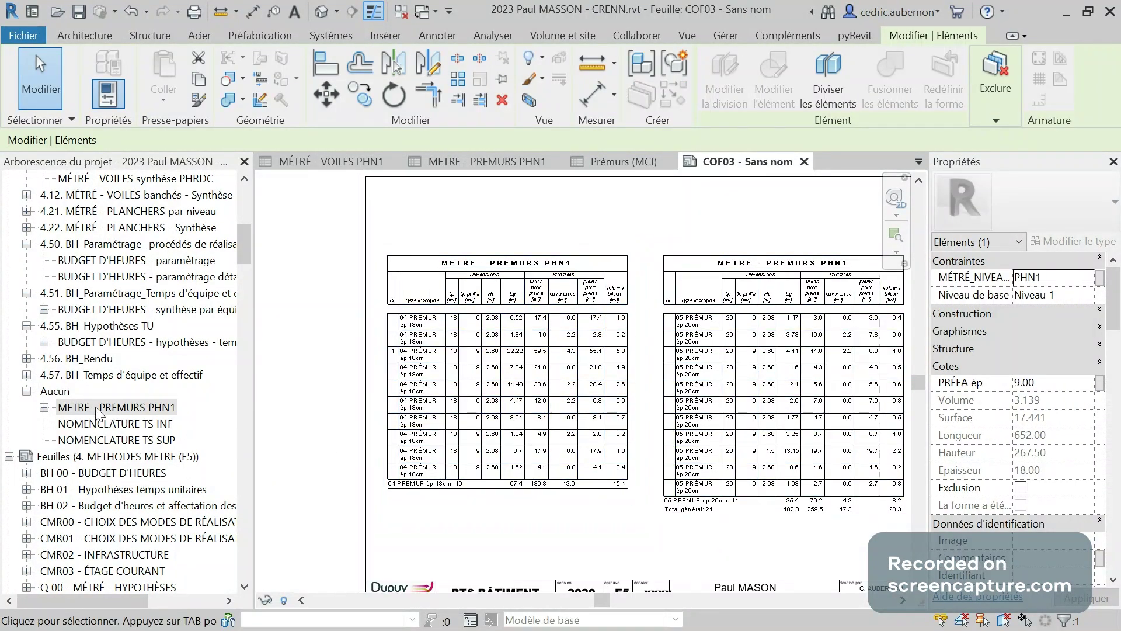
{"action": "left_click", "coordinate": [44, 407]}
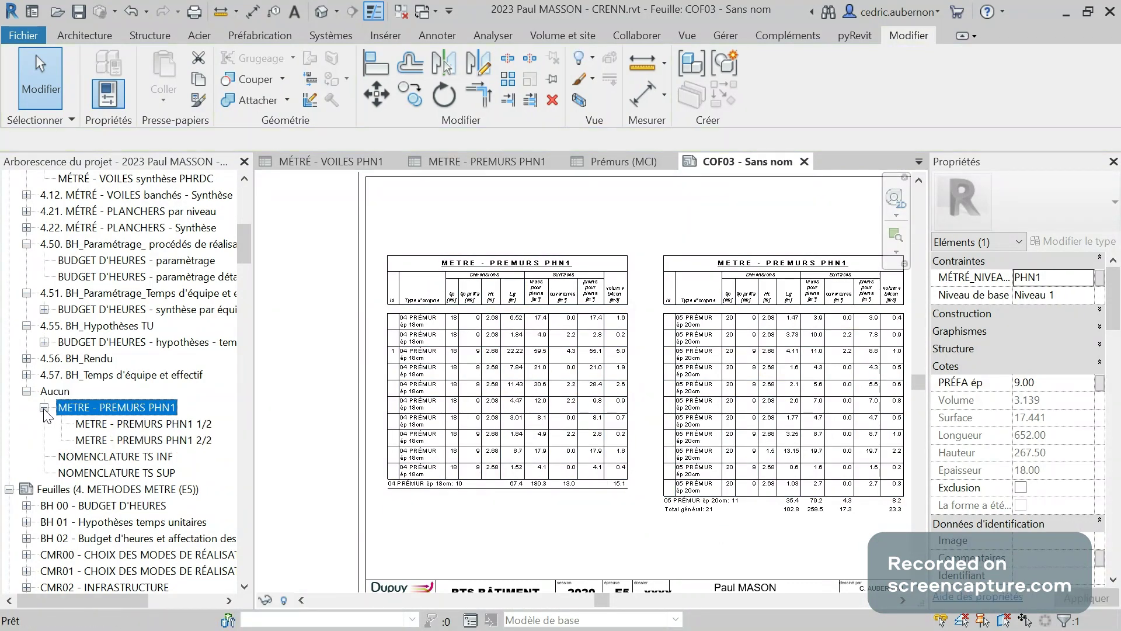
{"action": "left_click", "coordinate": [178, 442]}
{"action": "key", "text": "Delete"}
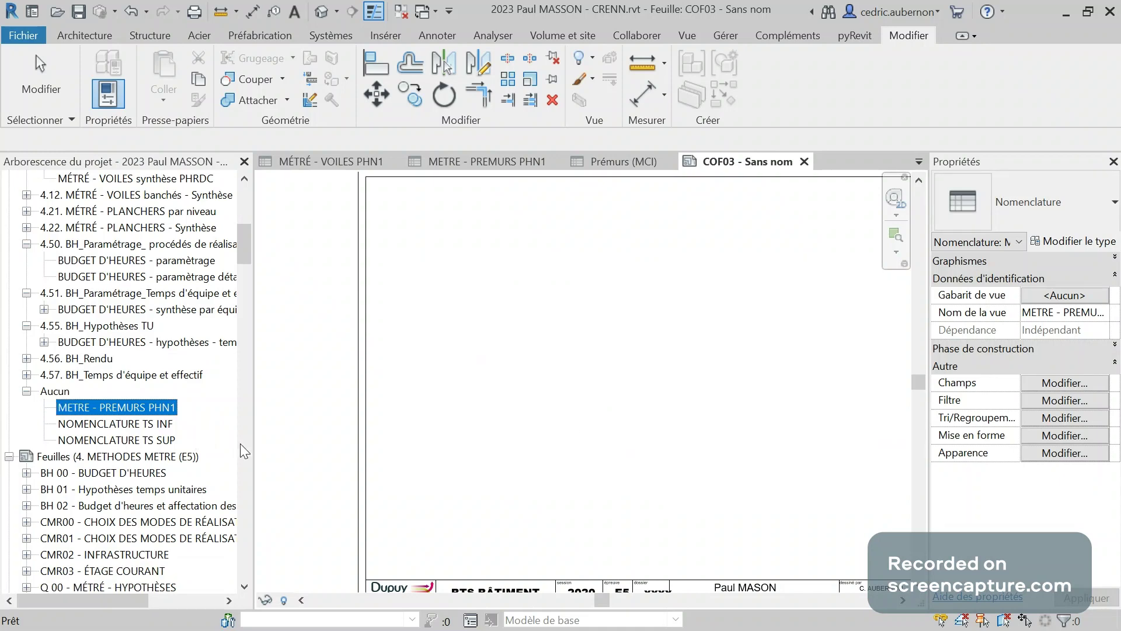
- Place the METRE - PREMURS PHN1 schedule on sheet COF03 again as one undivided table
{"action": "left_click", "coordinate": [128, 409]}
{"action": "left_click_drag", "start_coordinate": [128, 408], "coordinate": [496, 395]}
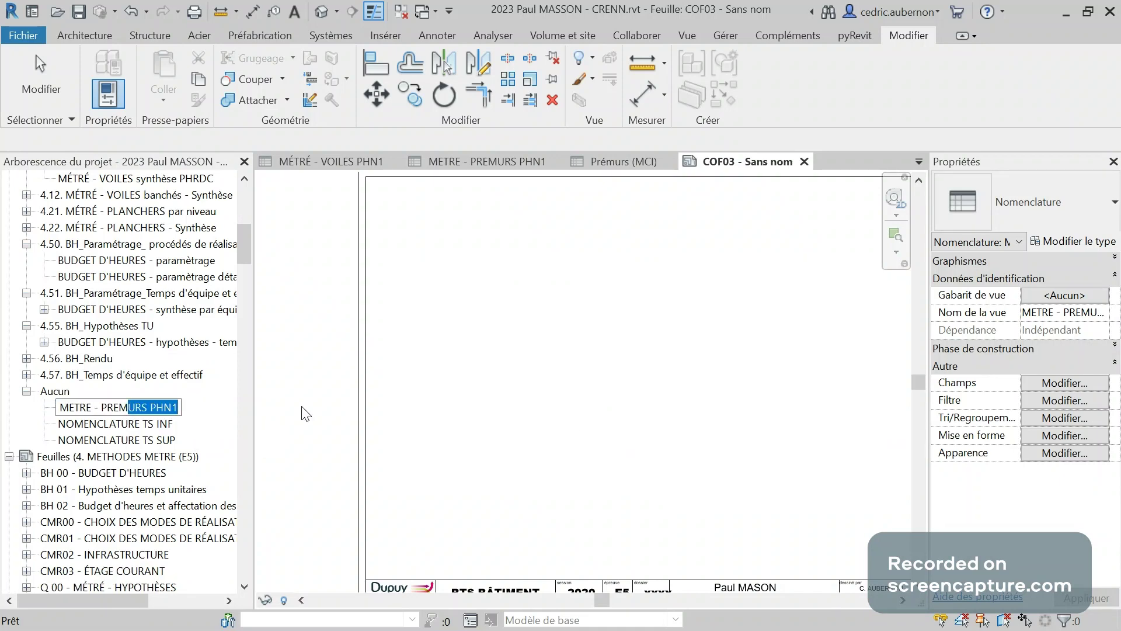
{"action": "left_click", "coordinate": [214, 420]}
{"action": "left_click_drag", "start_coordinate": [115, 409], "coordinate": [138, 417]}
{"action": "left_click_drag", "start_coordinate": [582, 406], "coordinate": [599, 401]}
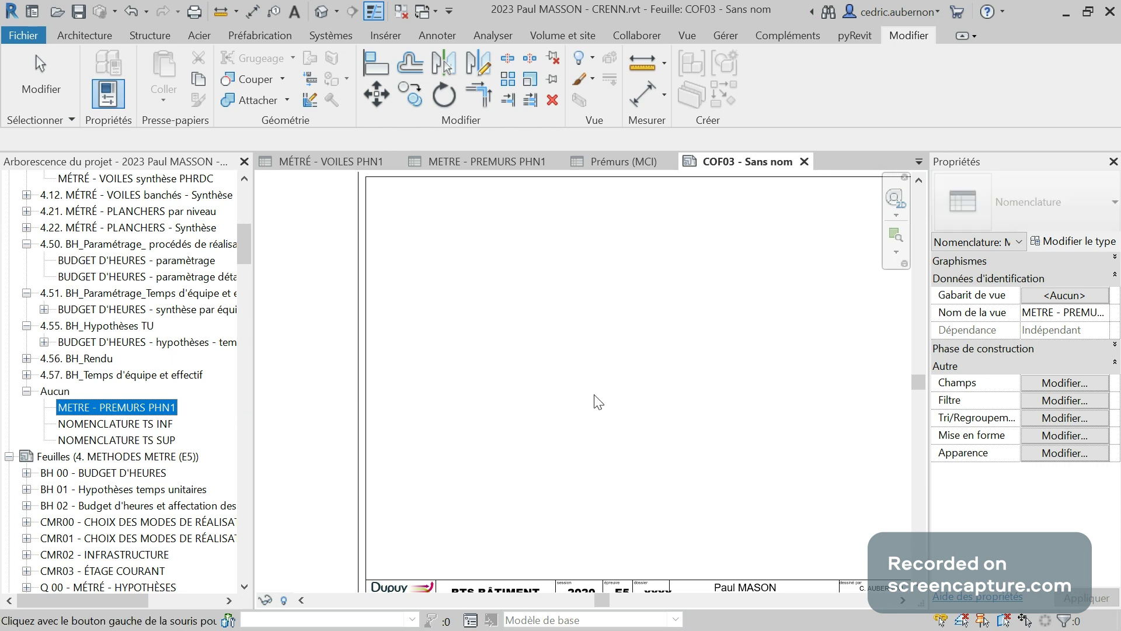
{"action": "left_click", "coordinate": [684, 339]}
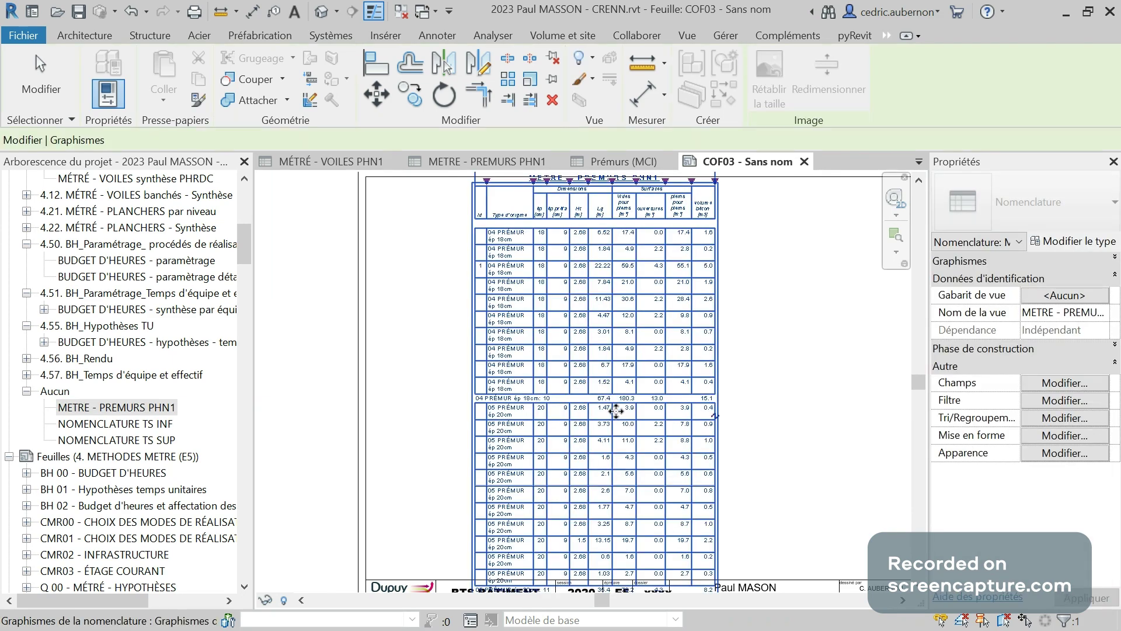
{"action": "left_click", "coordinate": [685, 339]}
{"action": "scroll", "coordinate": [659, 351], "scroll_direction": "down", "scroll_amount": 3}
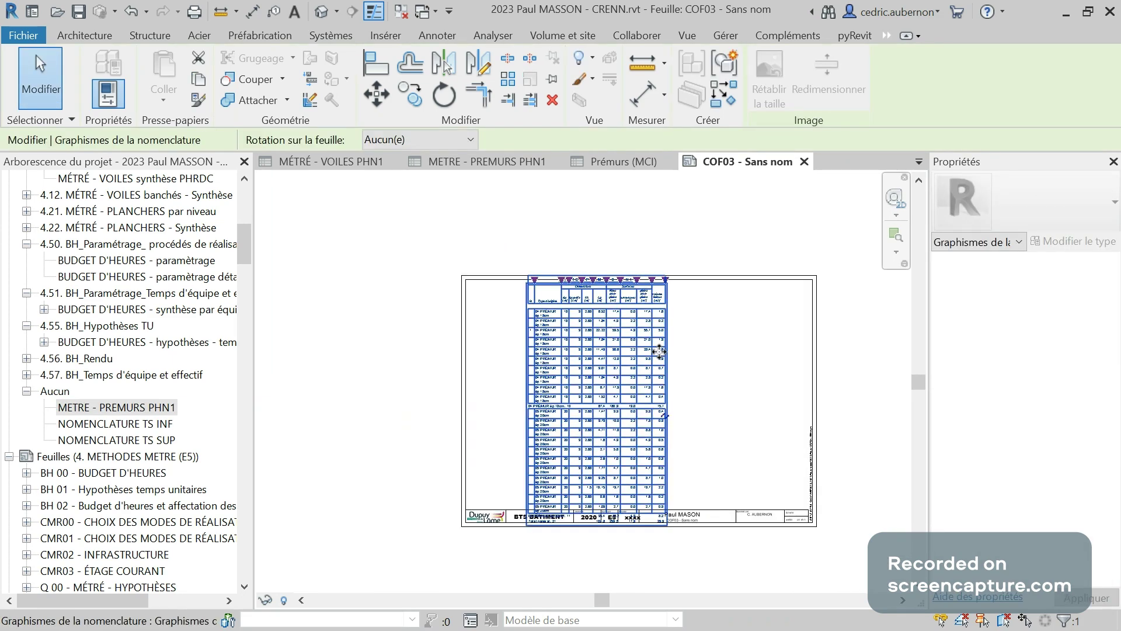
- Split the placed METRE - PREMURS PHN1 schedule into two side-by-side parts
{"action": "key", "text": "Escape"}
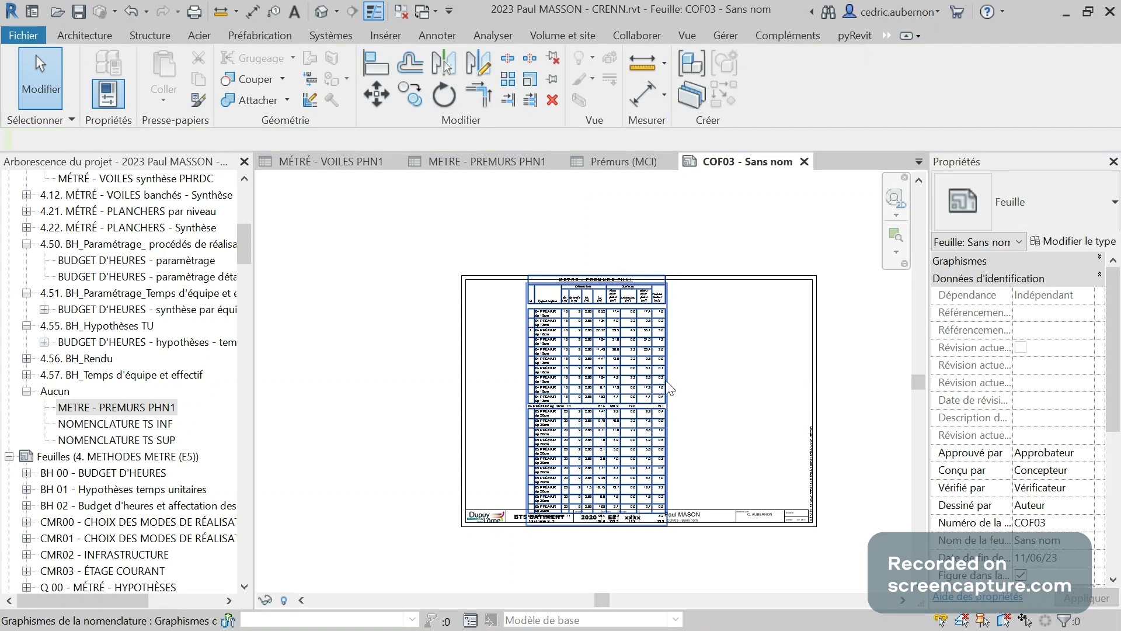
{"action": "left_click", "coordinate": [666, 399]}
{"action": "left_click", "coordinate": [666, 415]}
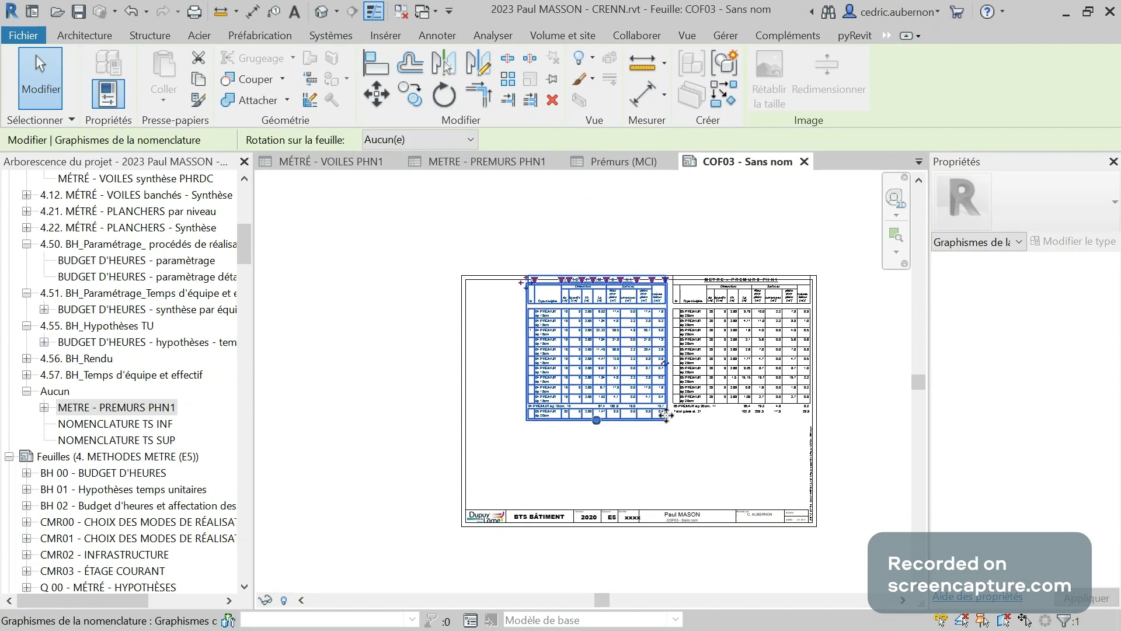
{"action": "left_click_drag", "start_coordinate": [647, 352], "coordinate": [592, 402]}
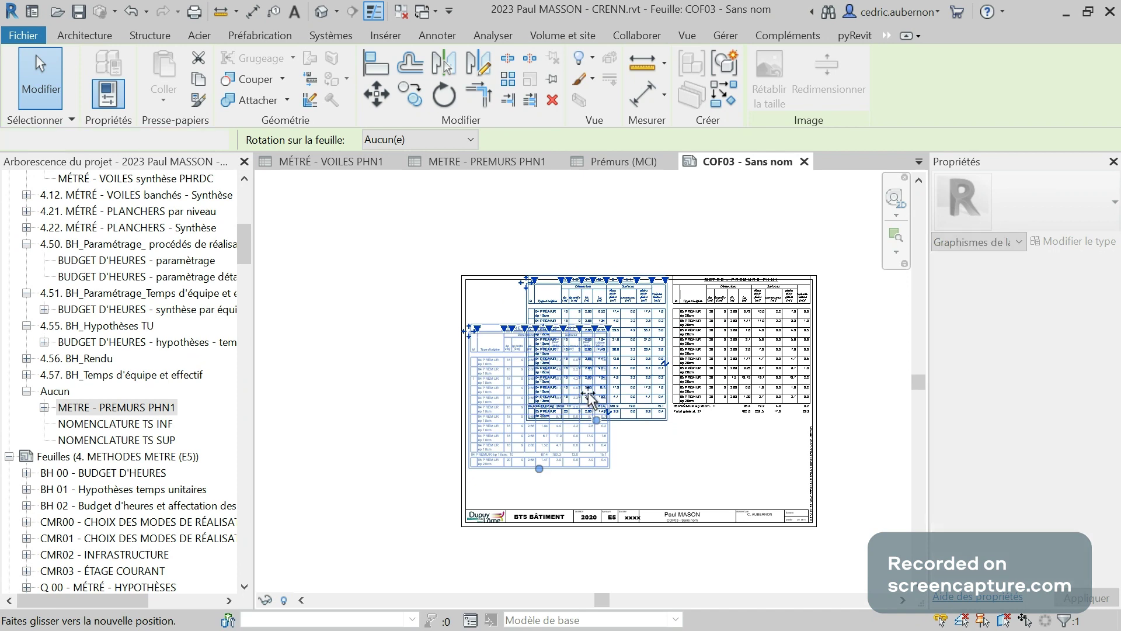
{"action": "key", "text": "Escape"}
{"action": "key", "text": "Escape"}
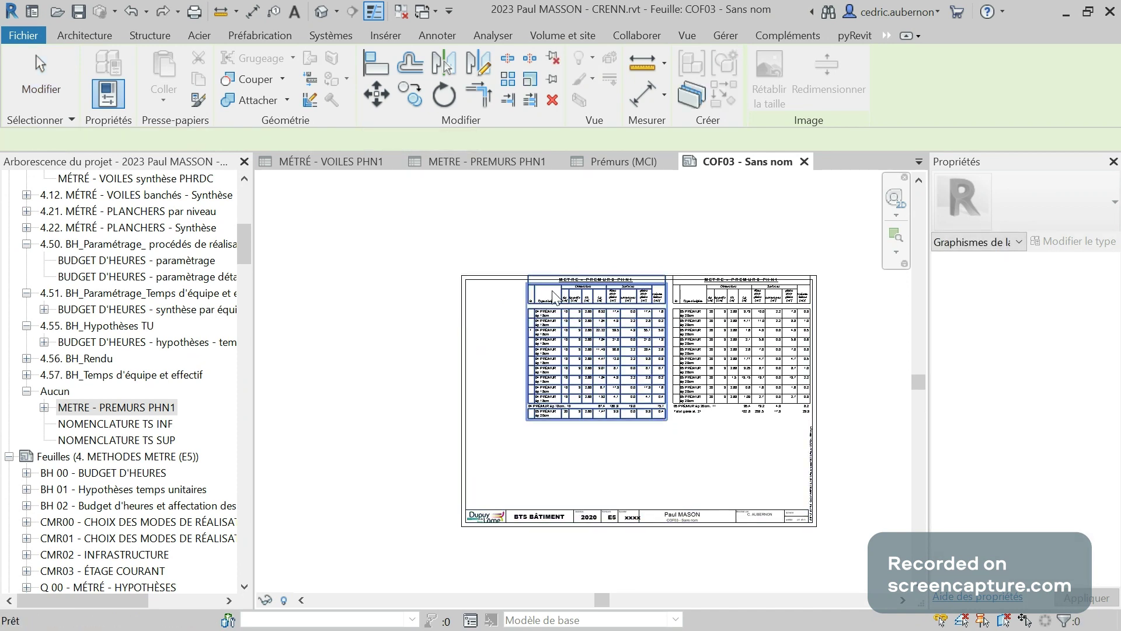
{"action": "left_click", "coordinate": [555, 296]}
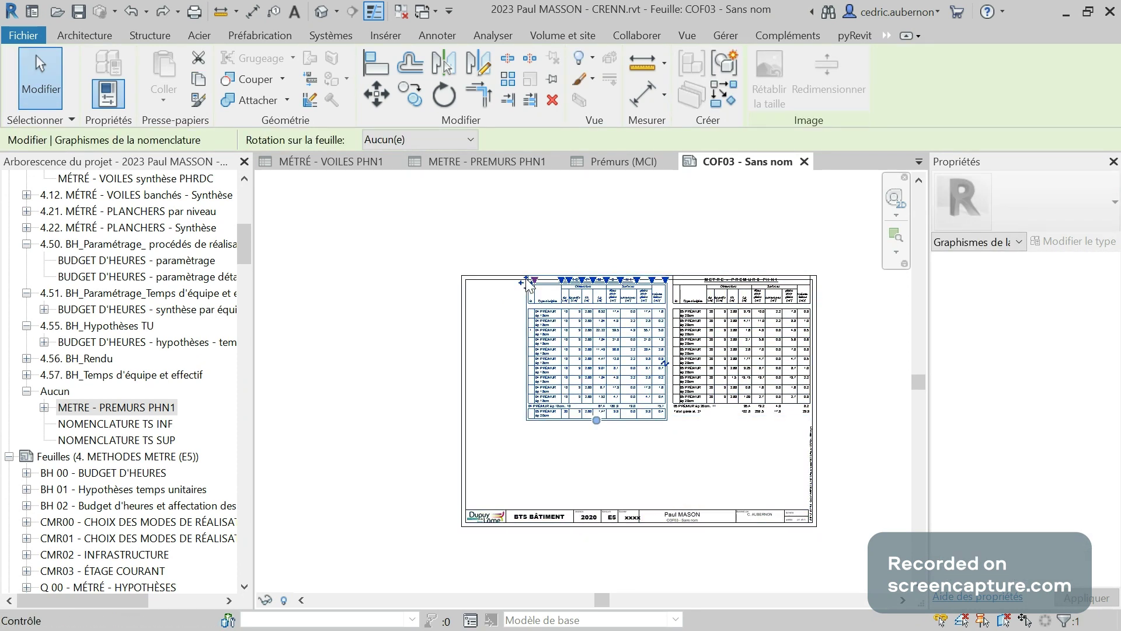
{"action": "left_click_drag", "start_coordinate": [528, 282], "coordinate": [489, 322]}
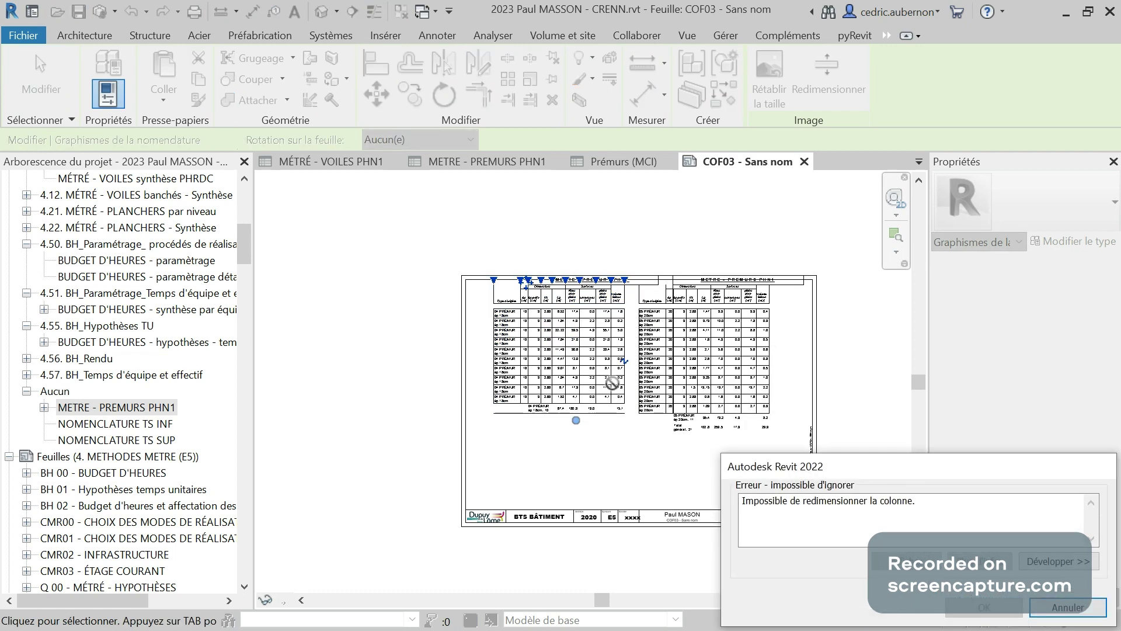
{"action": "left_click", "coordinate": [1060, 605]}
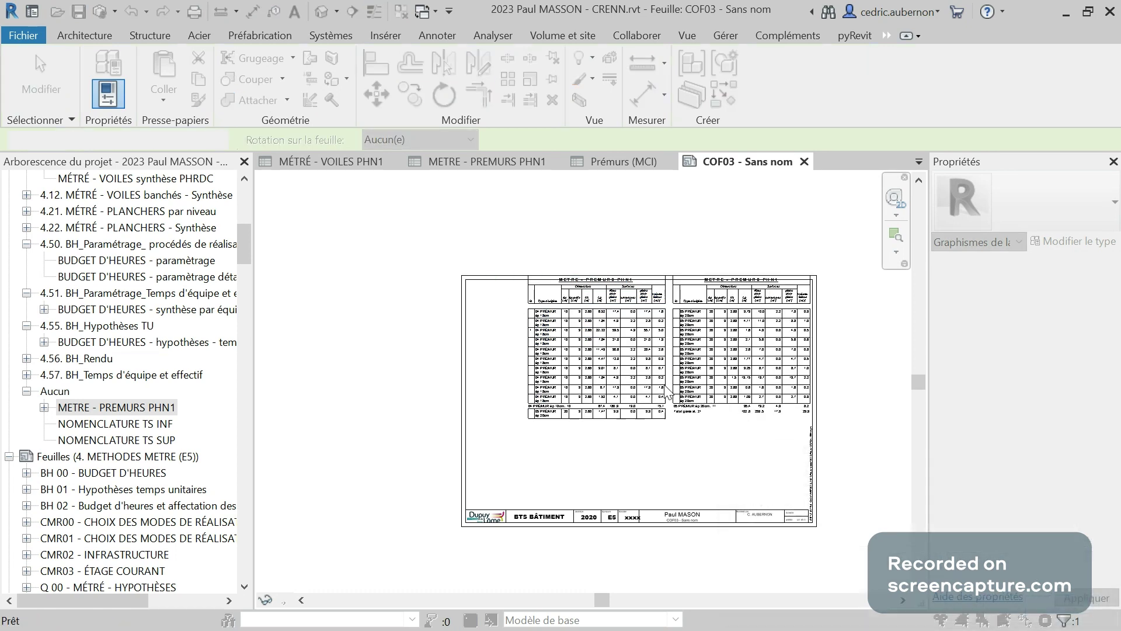
- Move the first and second parts of the METRE - PREMURS PHN1 schedule down and inward, inside the sheet border
{"action": "left_click", "coordinate": [549, 308]}
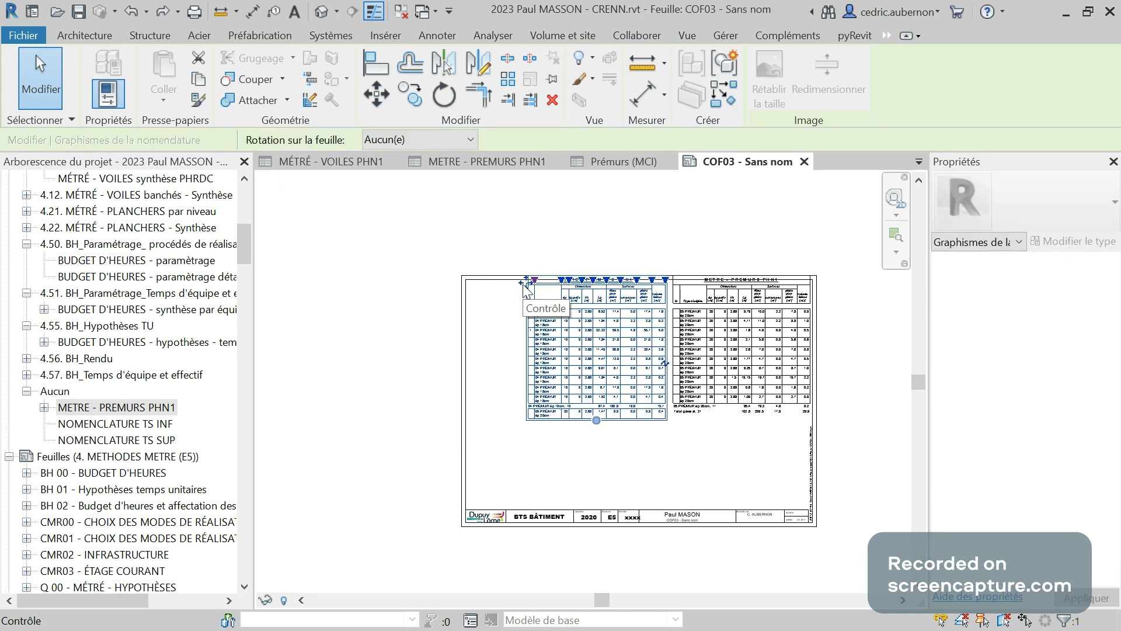
{"action": "left_click_drag", "start_coordinate": [525, 285], "coordinate": [500, 316]}
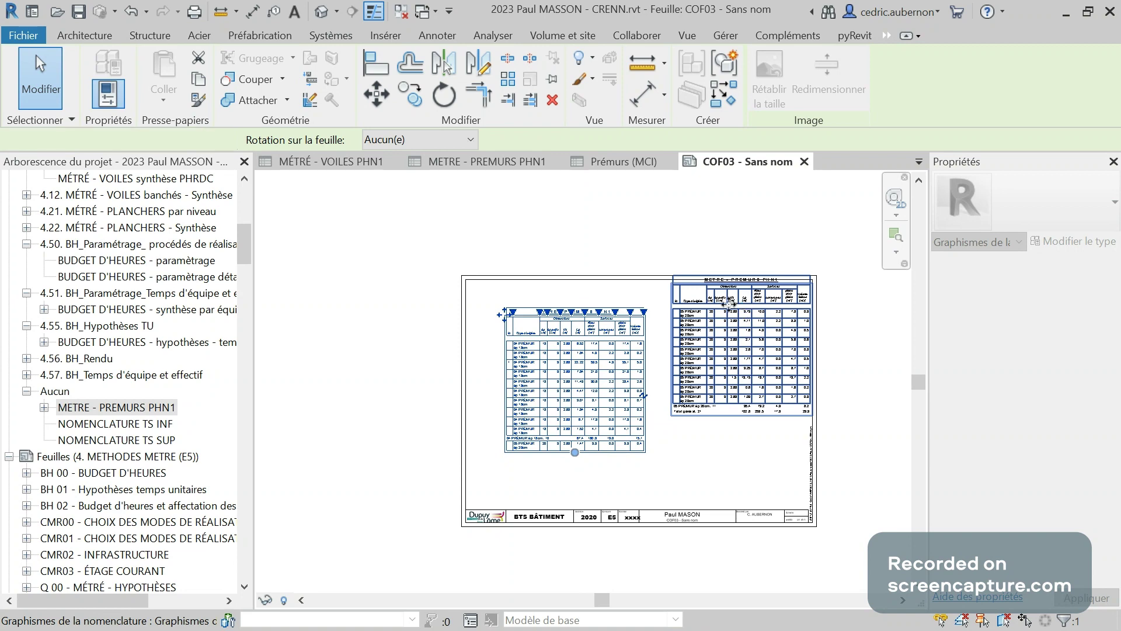
{"action": "left_click", "coordinate": [705, 350]}
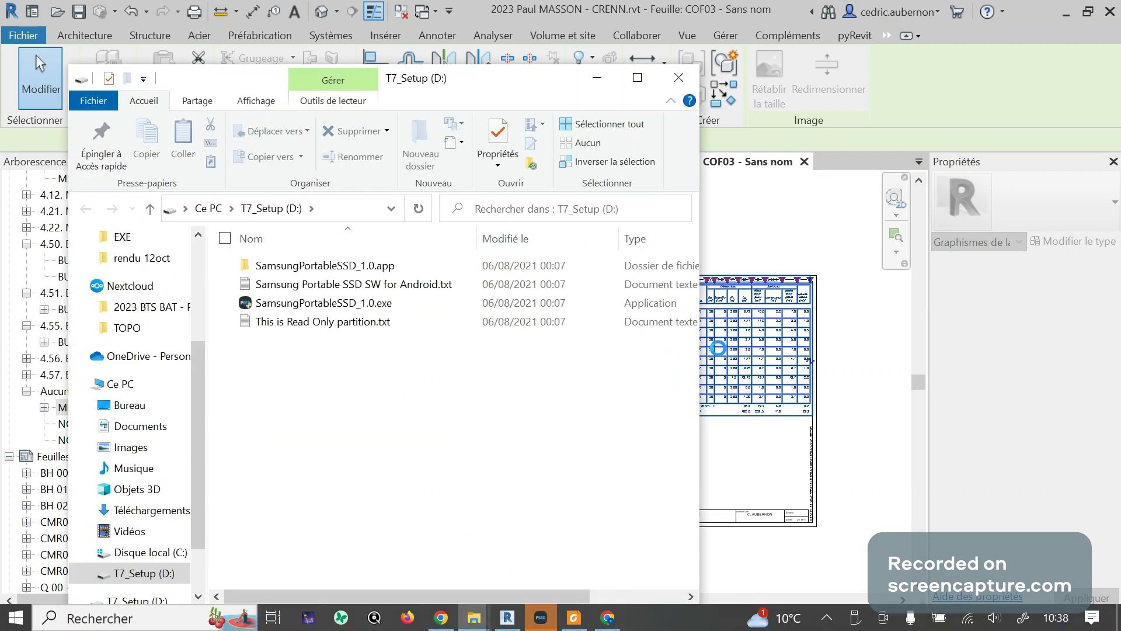
{"action": "left_click_drag", "start_coordinate": [747, 336], "coordinate": [738, 358]}
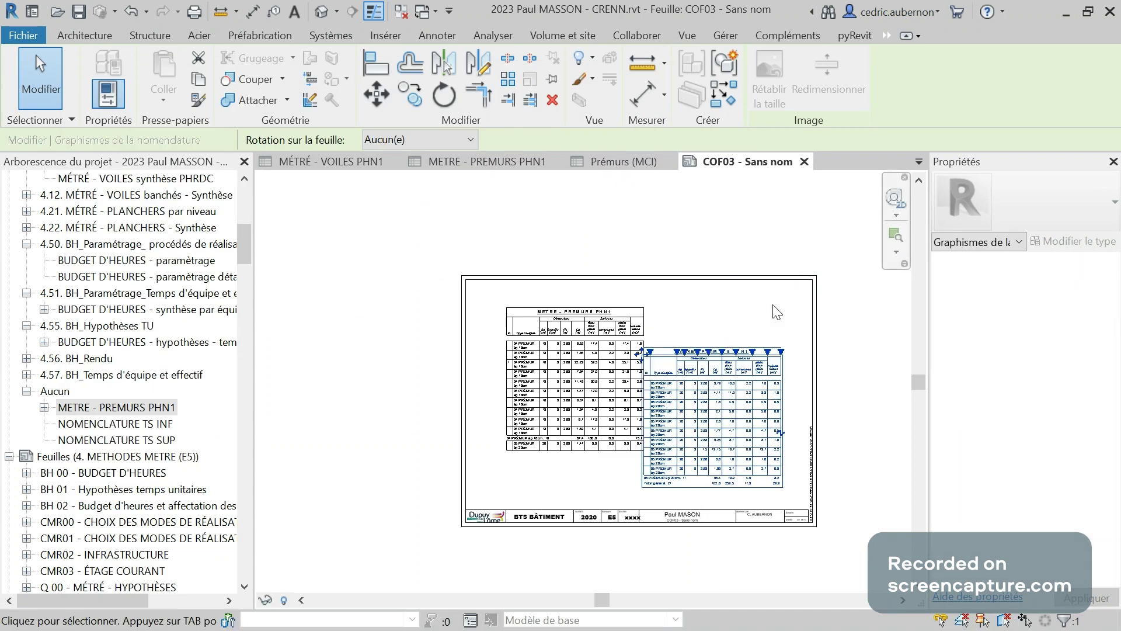
{"action": "left_click", "coordinate": [708, 329]}
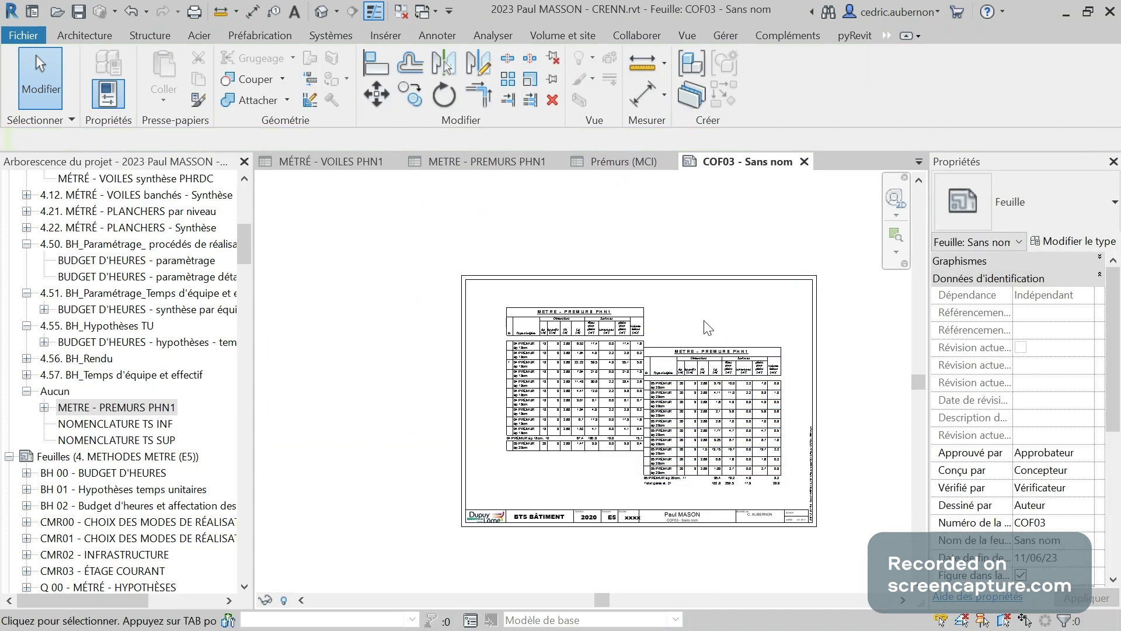
- Move the first schedule part level with the second, leaving a small gap between the two
{"action": "left_click", "coordinate": [610, 318]}
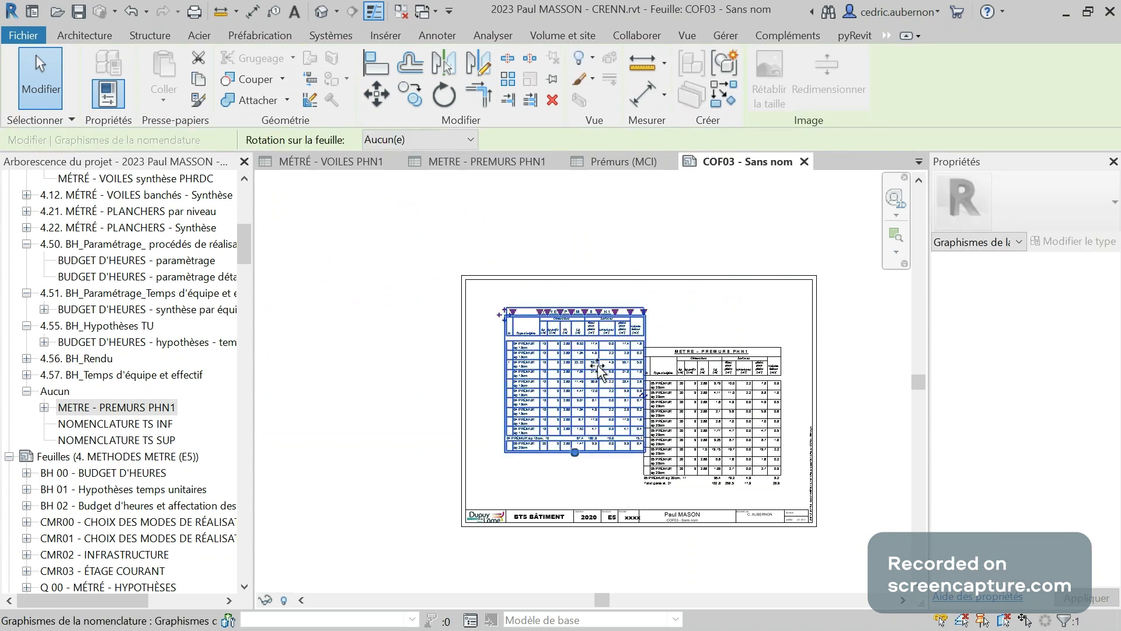
{"action": "left_click_drag", "start_coordinate": [600, 371], "coordinate": [597, 375]}
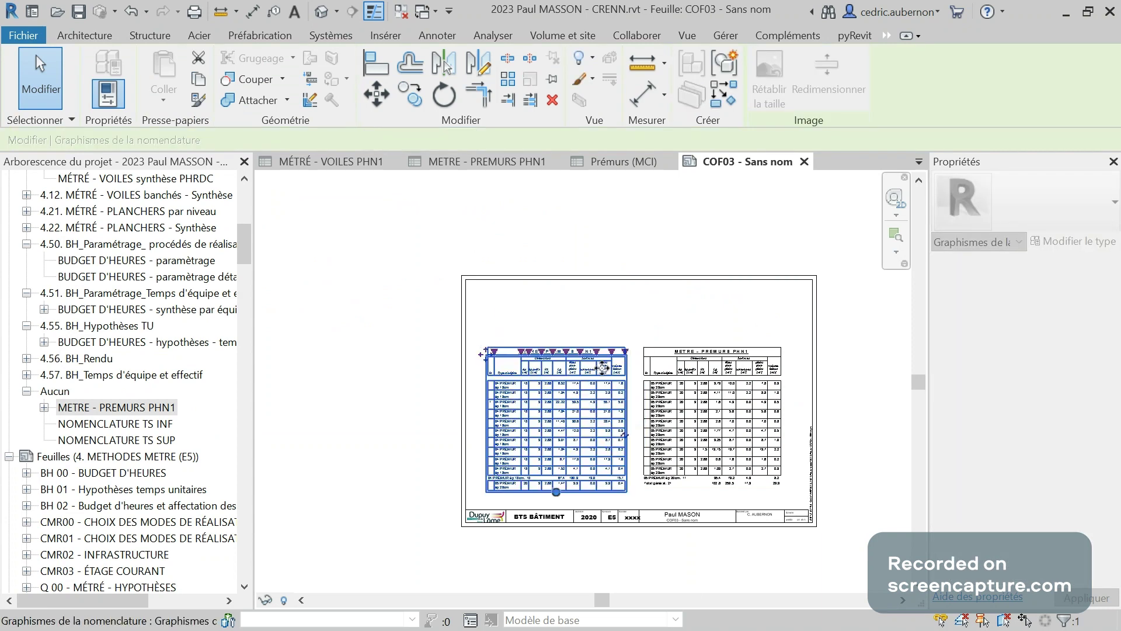
{"action": "key", "text": "Escape"}
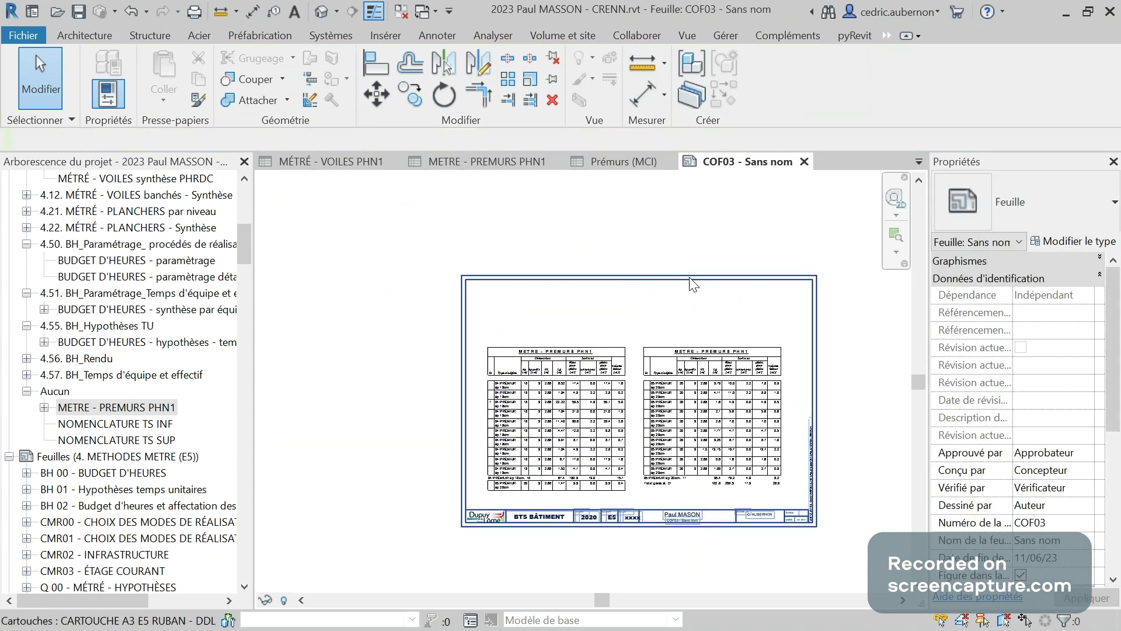
- Select both schedule parts together and nudge them up and slightly right within the A3 sheet frame
{"action": "left_click", "coordinate": [579, 362]}
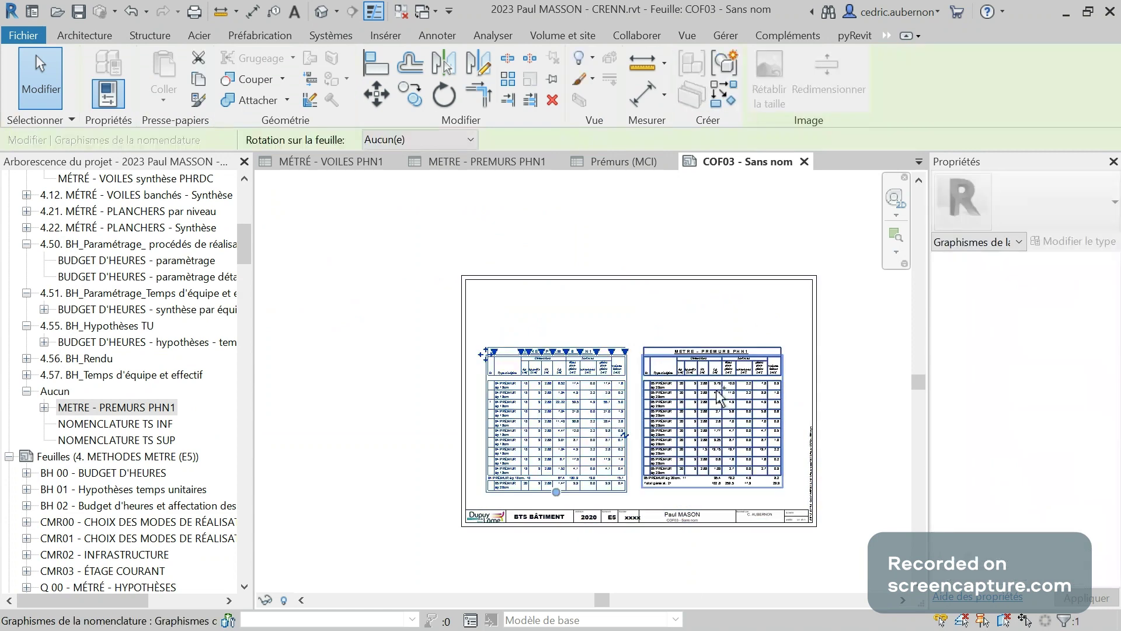
{"action": "left_click", "coordinate": [717, 391], "text": "ctrl"}
{"action": "key", "text": "Up"}
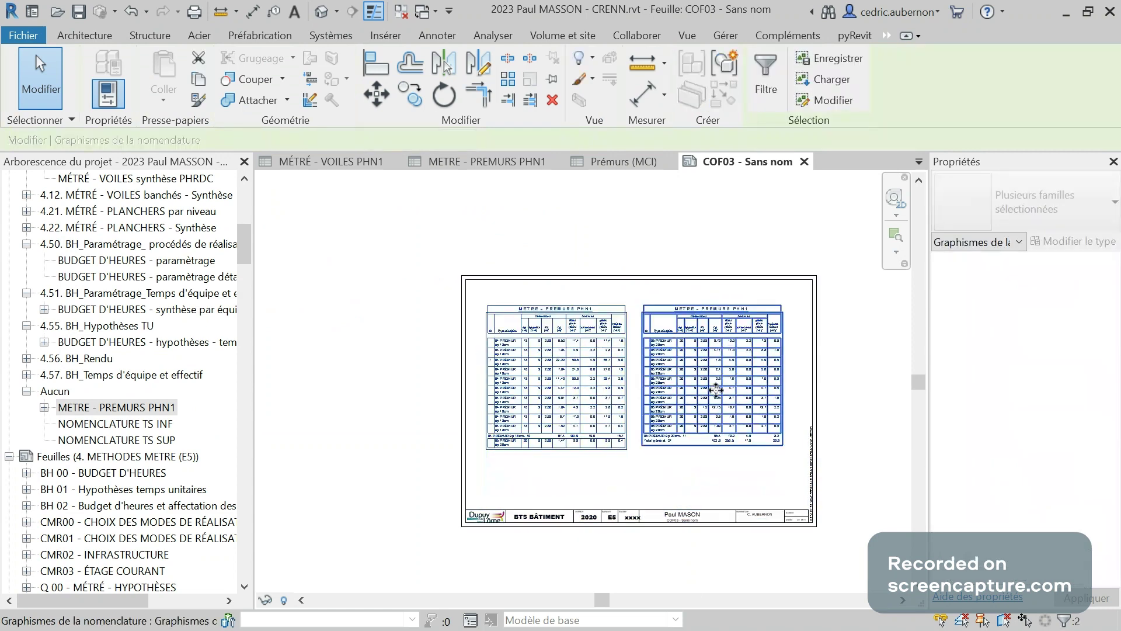
{"action": "key", "text": "Right"}
{"action": "key", "text": "Escape"}
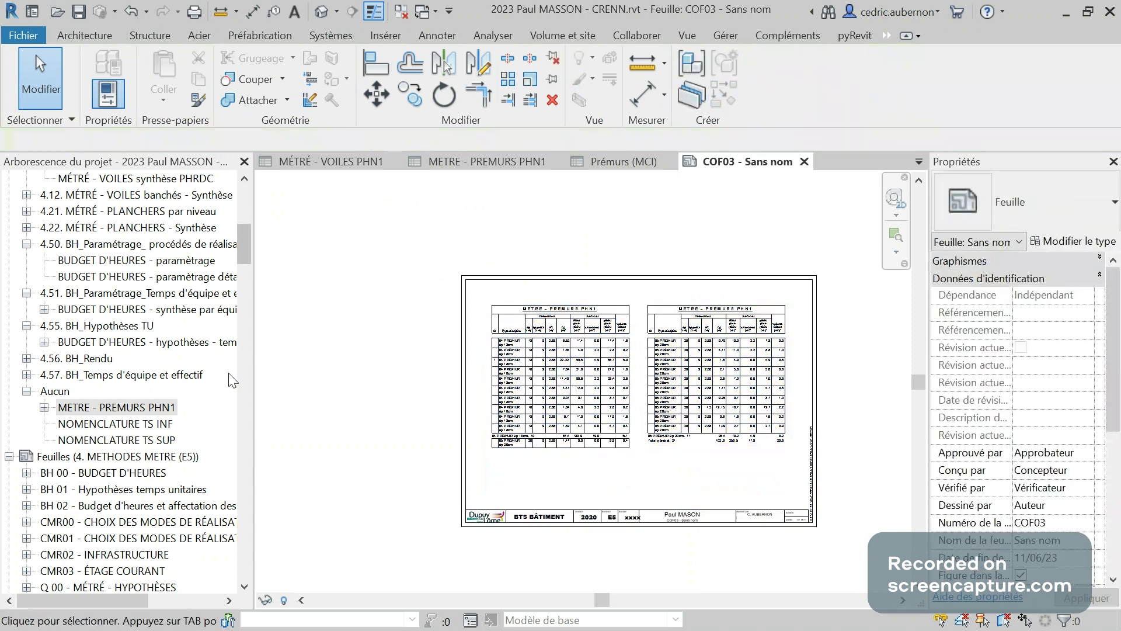
- Shorten the first schedule part so that all 05 PRÉMUR ép 20cm rows fall in the second part
{"action": "left_click", "coordinate": [529, 455]}
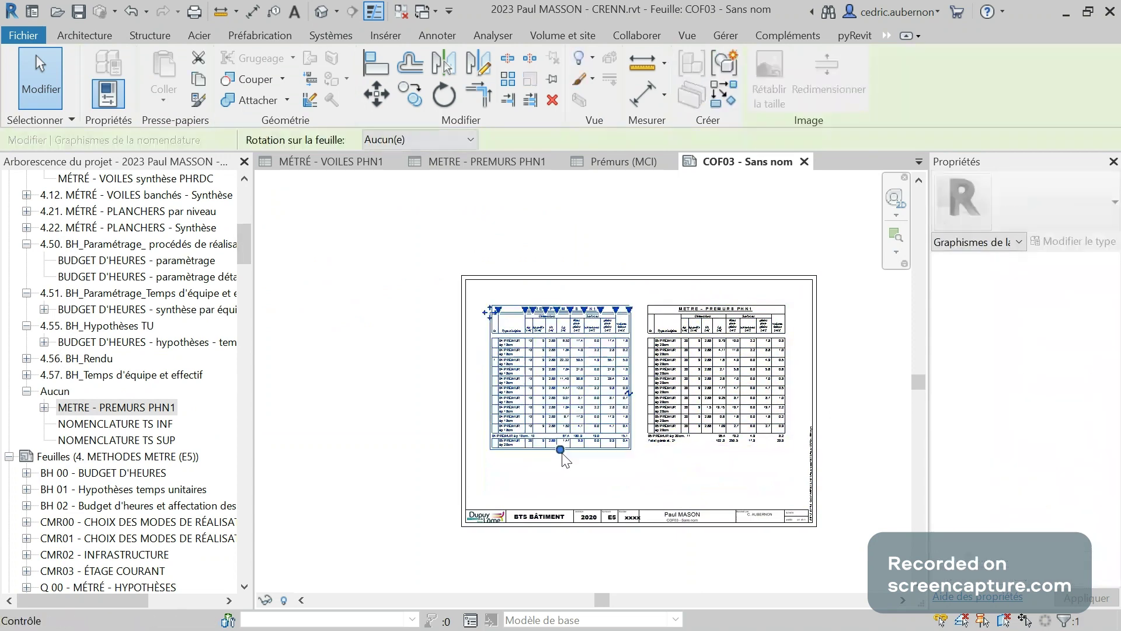
{"action": "left_click_drag", "start_coordinate": [561, 451], "coordinate": [560, 437]}
{"action": "left_click", "coordinate": [730, 479]}
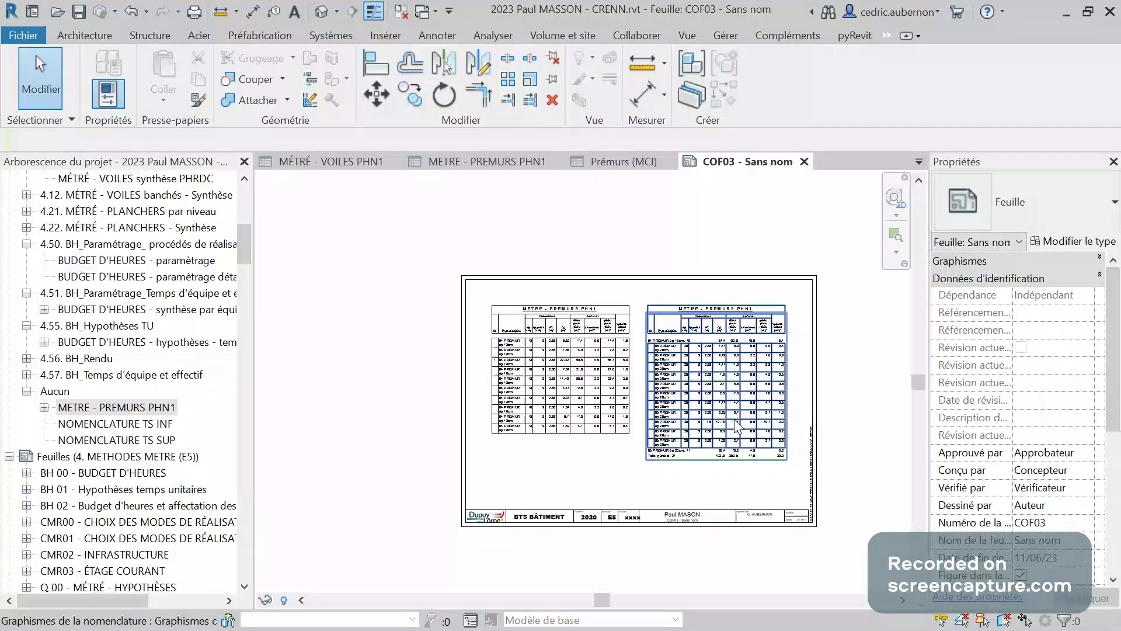
- Lengthen the first schedule part by one row so that it ends with the 04 PRÉMUR ép 18cm subtotal
{"action": "scroll", "coordinate": [601, 372], "scroll_direction": "up", "scroll_amount": 1}
{"action": "scroll", "coordinate": [602, 372], "scroll_direction": "up", "scroll_amount": 4}
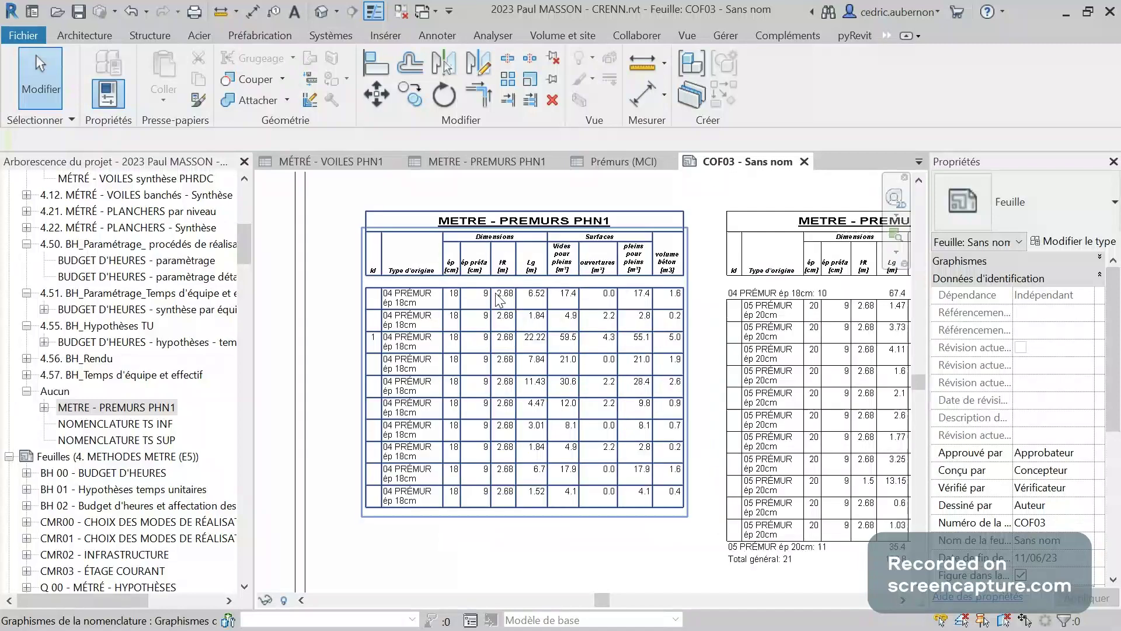
{"action": "scroll", "coordinate": [499, 300], "scroll_direction": "down", "scroll_amount": 2}
{"action": "scroll", "coordinate": [727, 399], "scroll_direction": "up", "scroll_amount": 1}
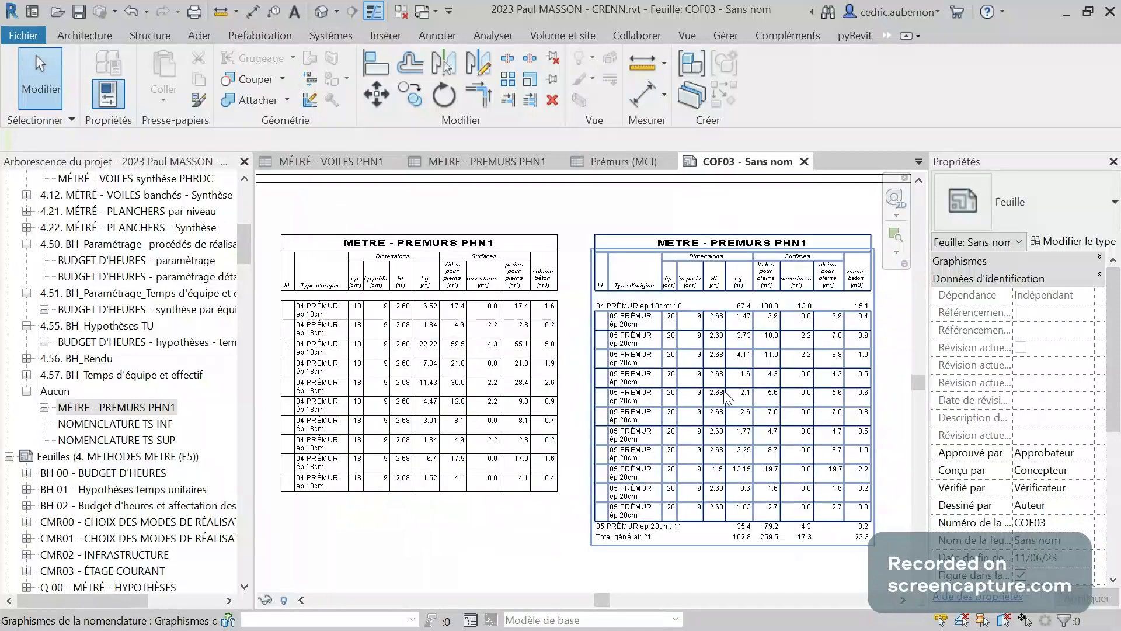
{"action": "scroll", "coordinate": [728, 399], "scroll_direction": "down", "scroll_amount": 1}
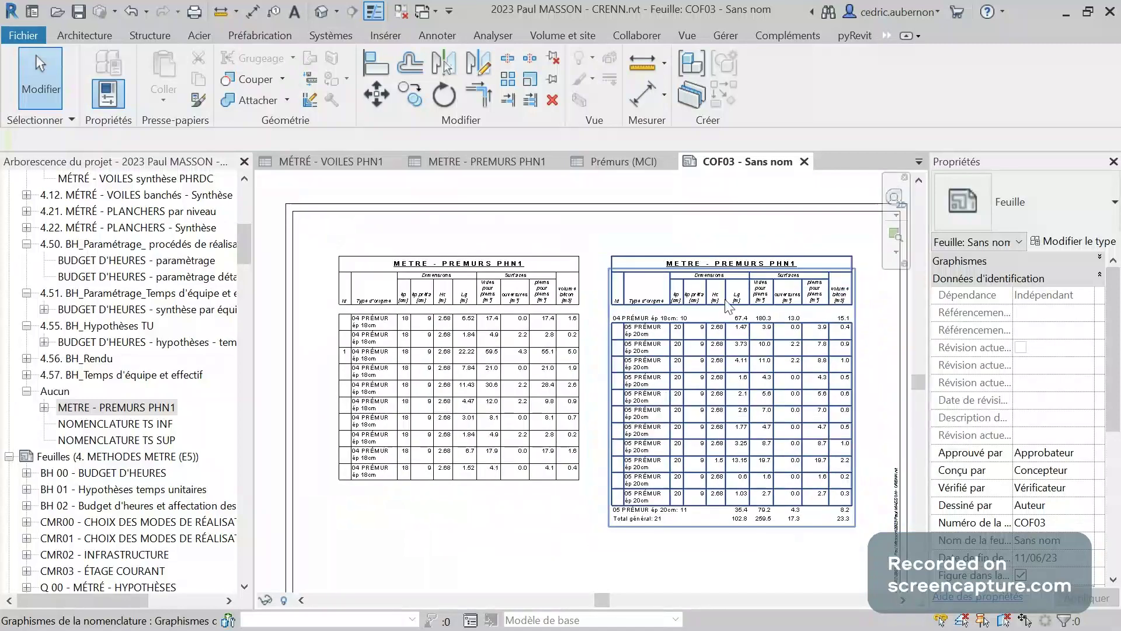
{"action": "left_click", "coordinate": [516, 479]}
{"action": "left_click_drag", "start_coordinate": [461, 489], "coordinate": [460, 499]}
{"action": "left_click", "coordinate": [471, 535]}
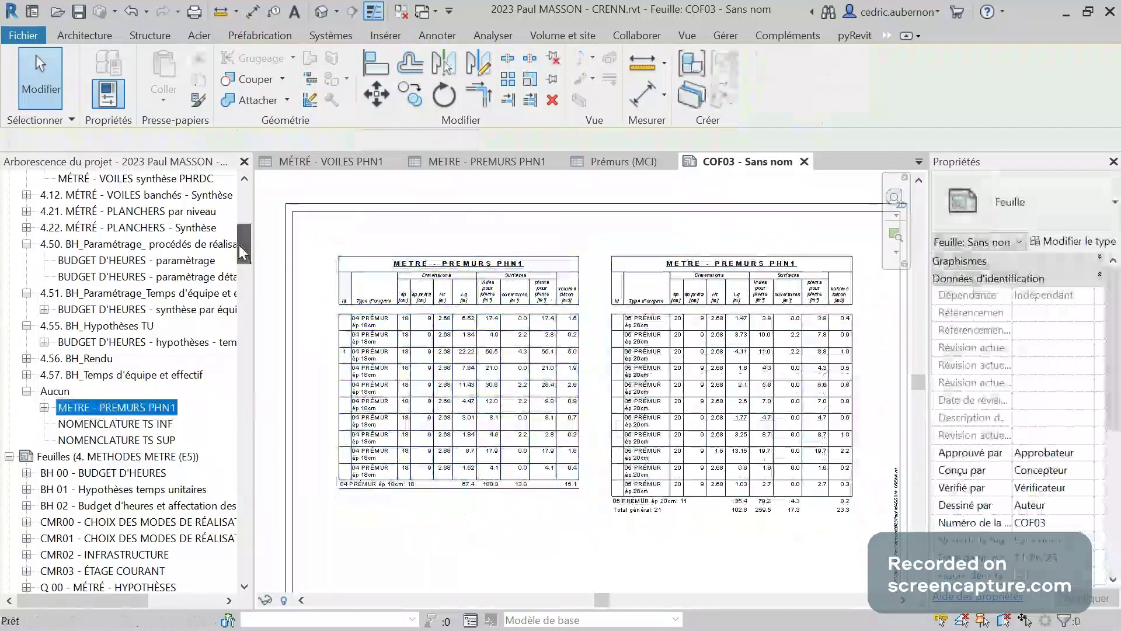
- Examine the appearance settings of the METRE - PREMURS PHN1 schedule, including its grid lines and text styles
{"action": "scroll", "coordinate": [242, 253], "scroll_direction": "up", "scroll_amount": 2}
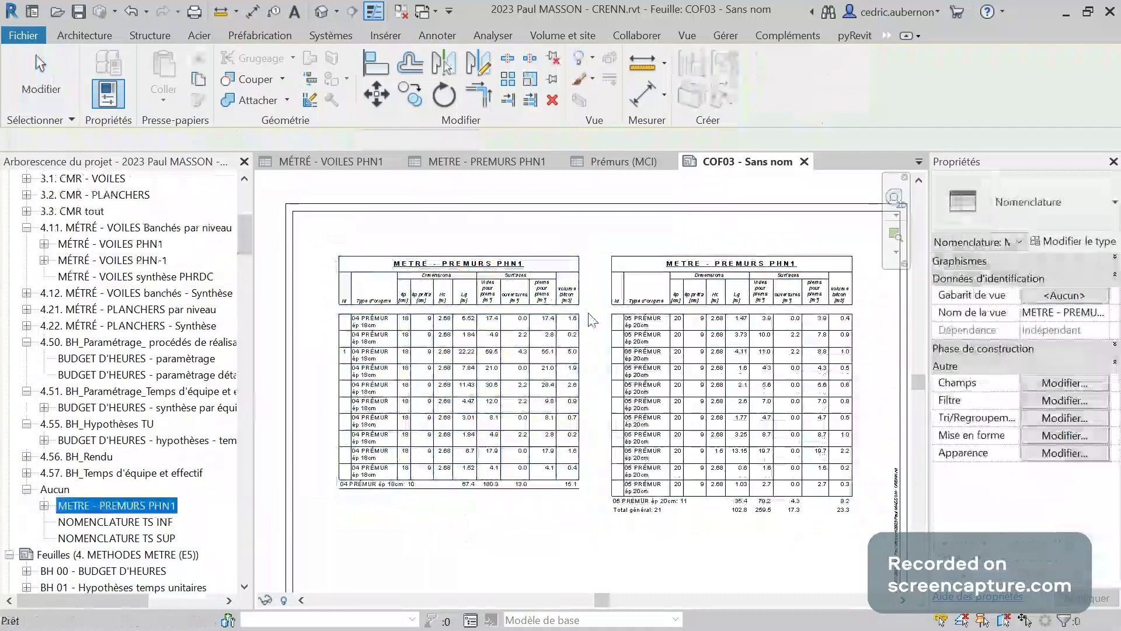
{"action": "mouse_move", "coordinate": [247, 250]}
{"action": "left_mouse_down"}
{"action": "mouse_move", "coordinate": [243, 236]}
{"action": "mouse_move", "coordinate": [248, 259]}
{"action": "left_mouse_up"}
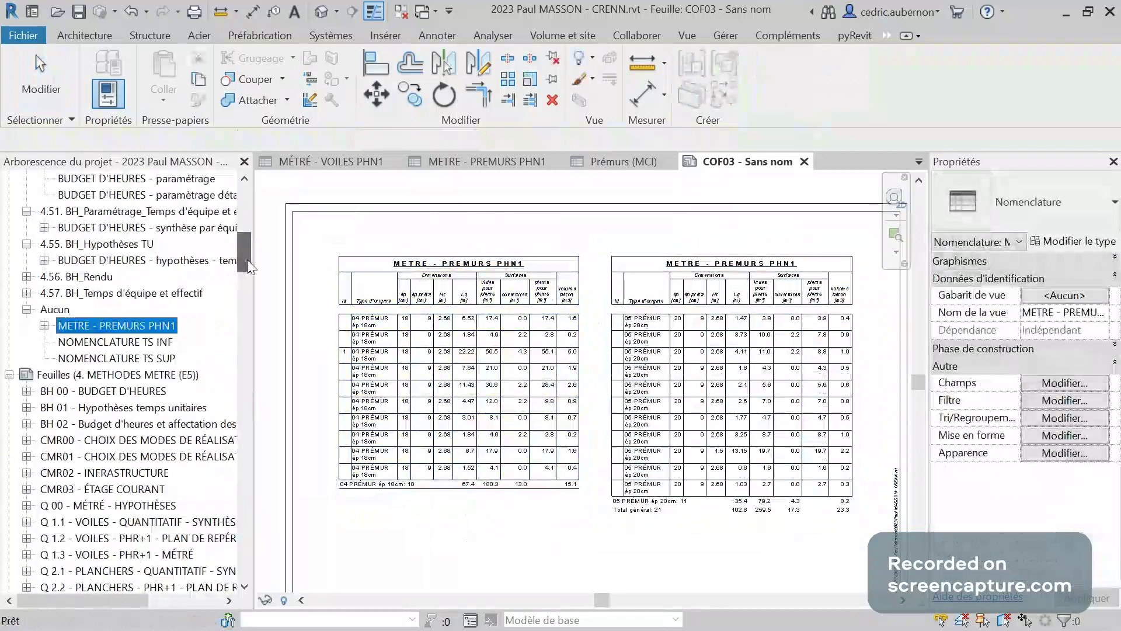
{"action": "left_click", "coordinate": [1065, 435]}
{"action": "key", "text": "Escape"}
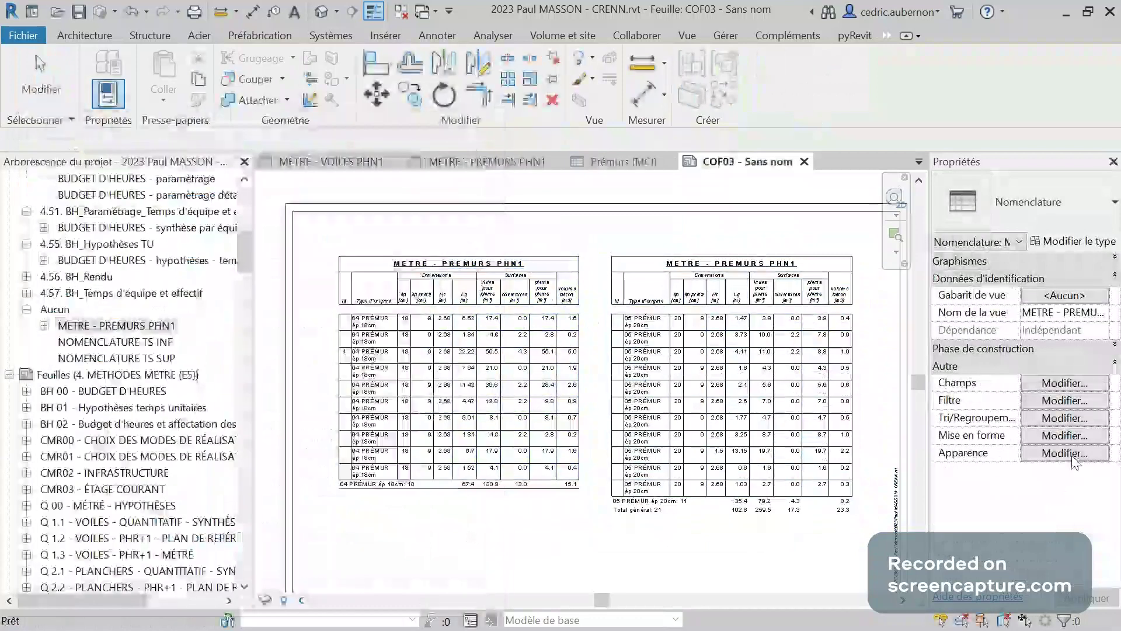
{"action": "left_click", "coordinate": [1065, 454]}
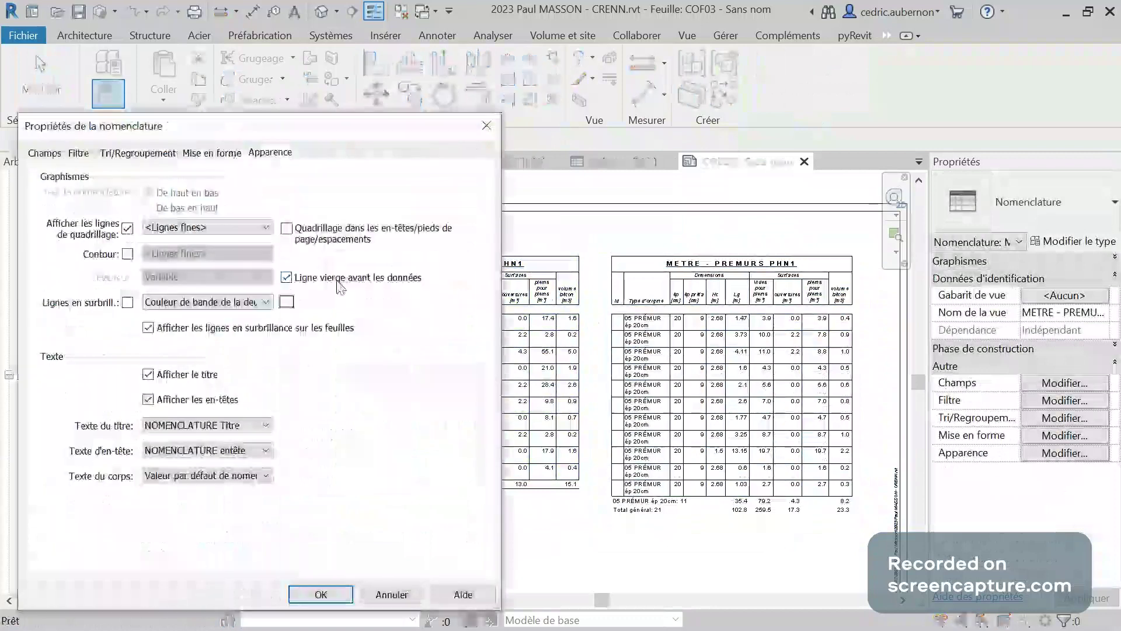
{"action": "key", "text": "Escape"}
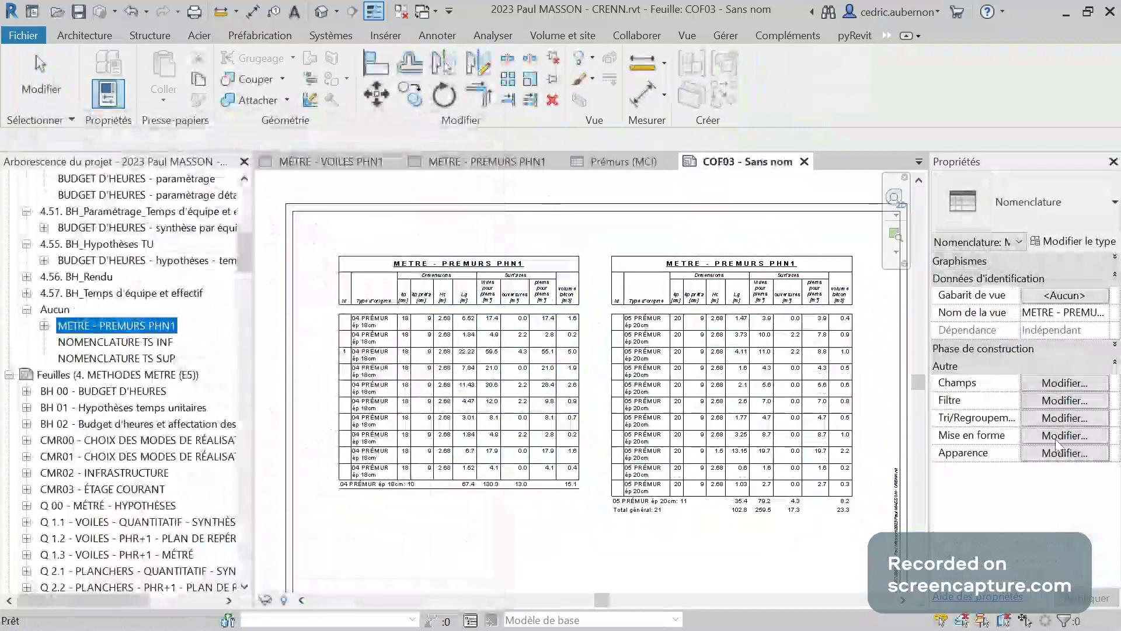
{"action": "left_click", "coordinate": [1064, 453]}
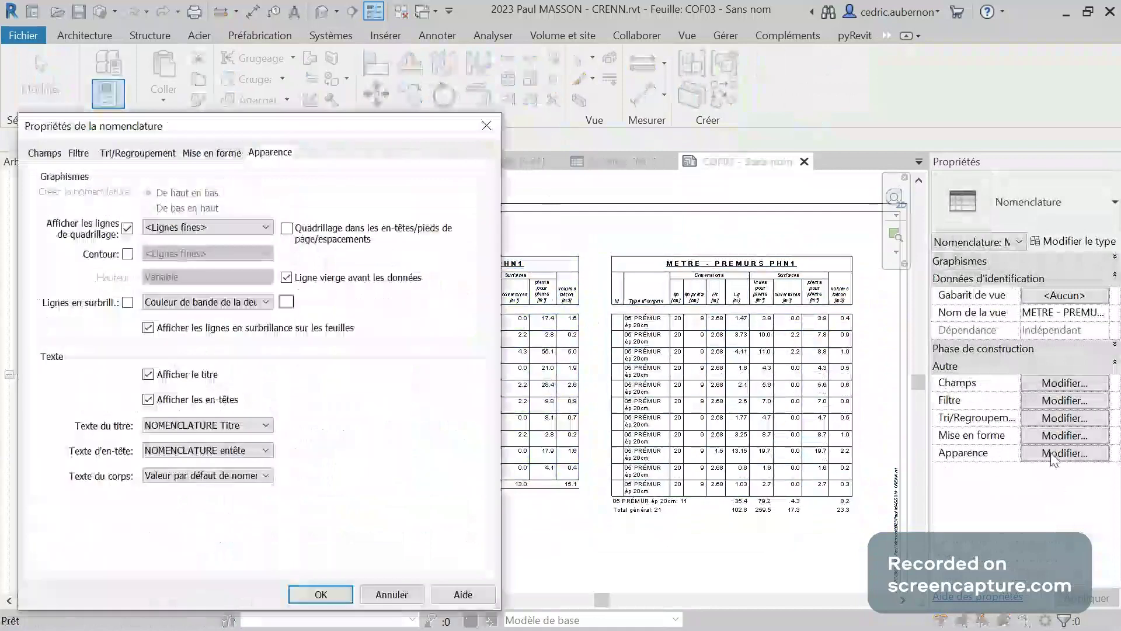
{"action": "key", "text": "Escape"}
- Turn off Détailler chaque occurrence in the METRE - PREMURS PHN1 schedule's sorting and grouping settings
{"action": "left_click", "coordinate": [1065, 402]}
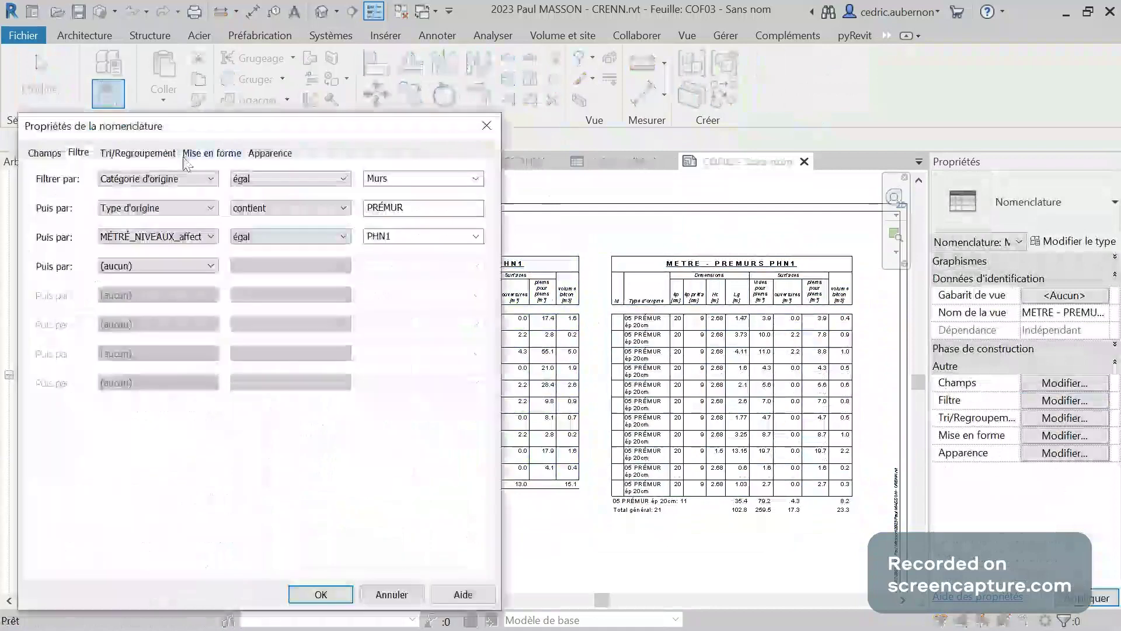
{"action": "left_click", "coordinate": [138, 153]}
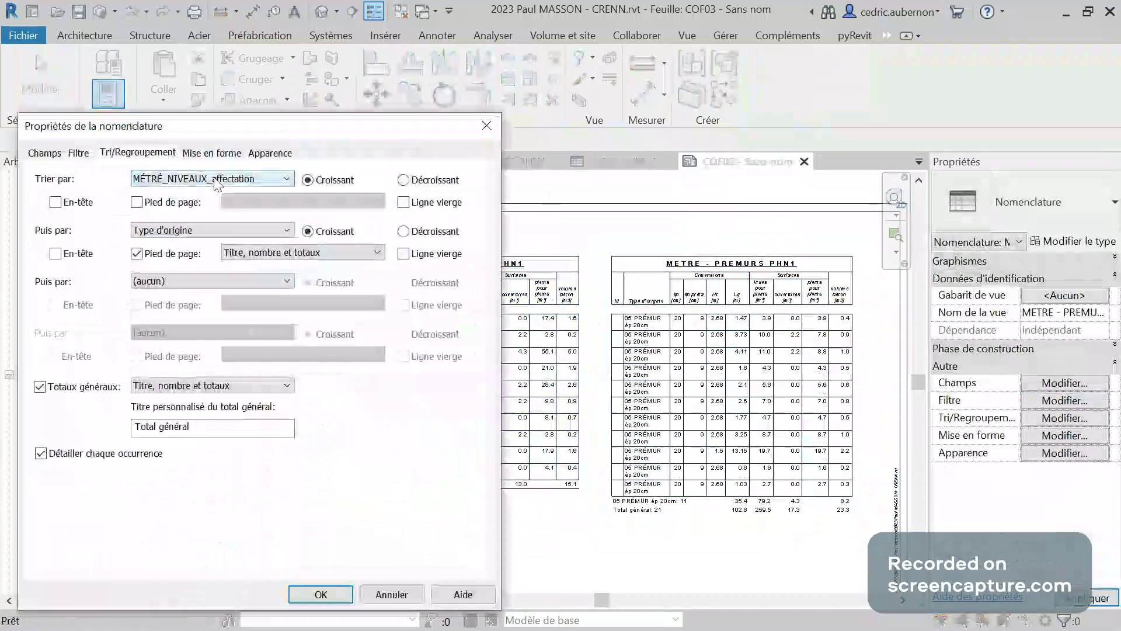
{"action": "left_click", "coordinate": [40, 454]}
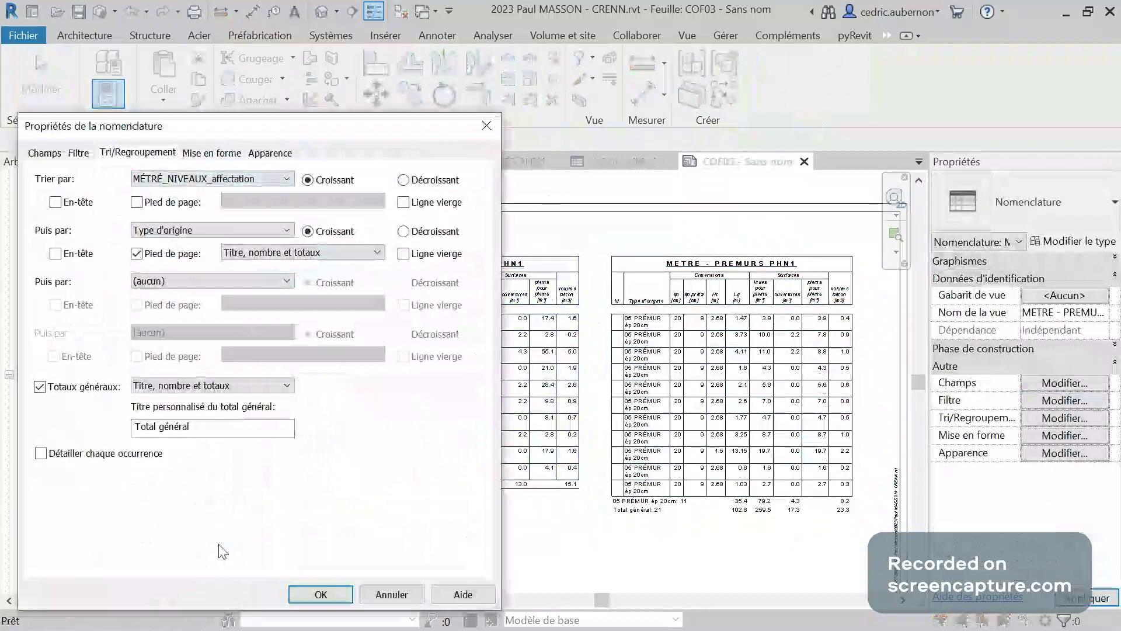
{"action": "left_click", "coordinate": [324, 591]}
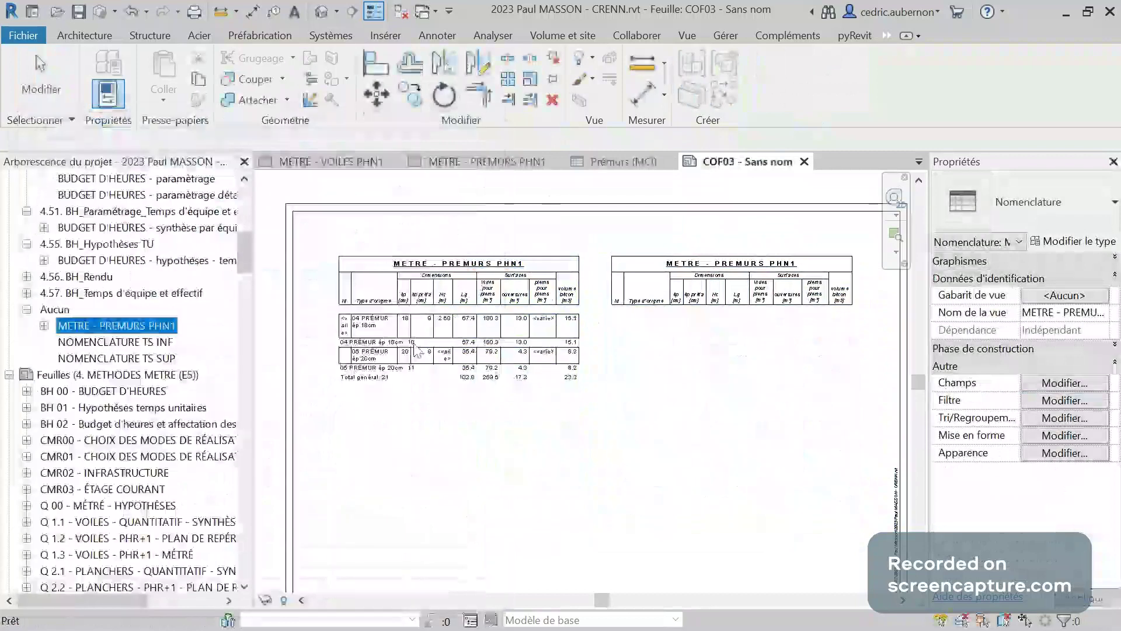
- Turn off Ligne vierge avant les données in the METRE - PREMURS PHN1 schedule's appearance settings
{"action": "scroll", "coordinate": [415, 351], "scroll_direction": "up", "scroll_amount": 3}
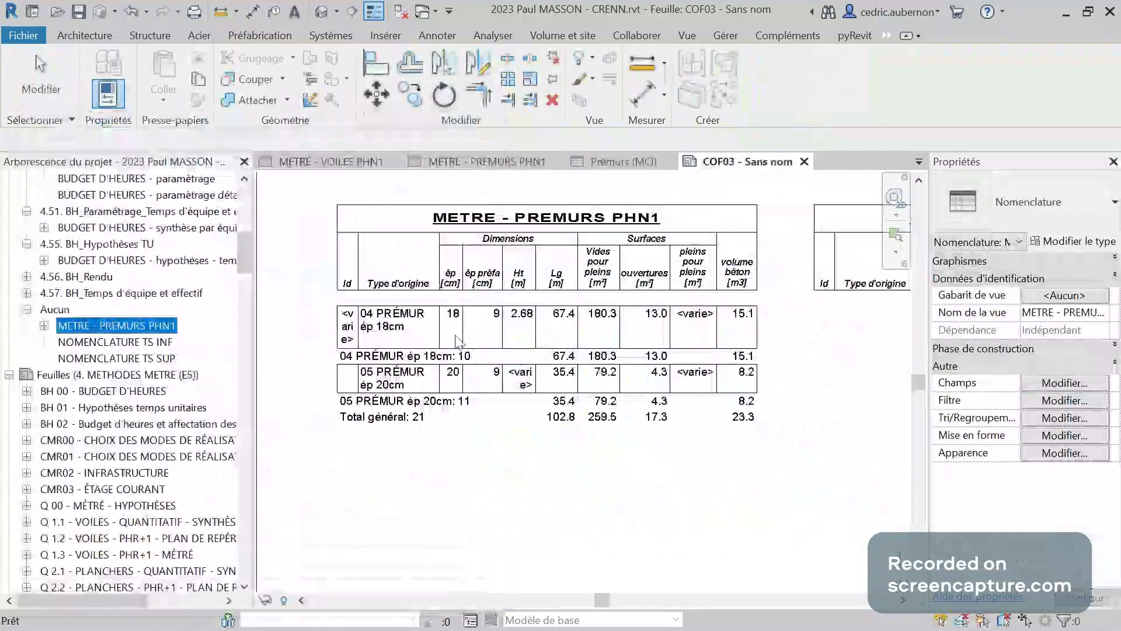
{"action": "scroll", "coordinate": [560, 403], "scroll_direction": "down", "scroll_amount": 2}
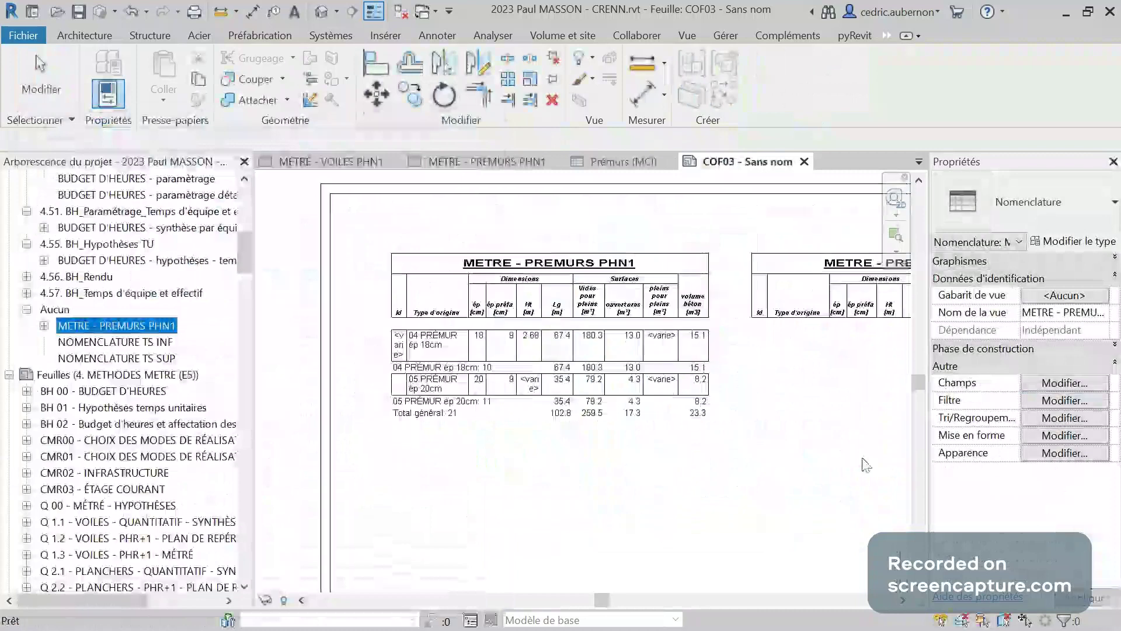
{"action": "left_click", "coordinate": [1067, 454]}
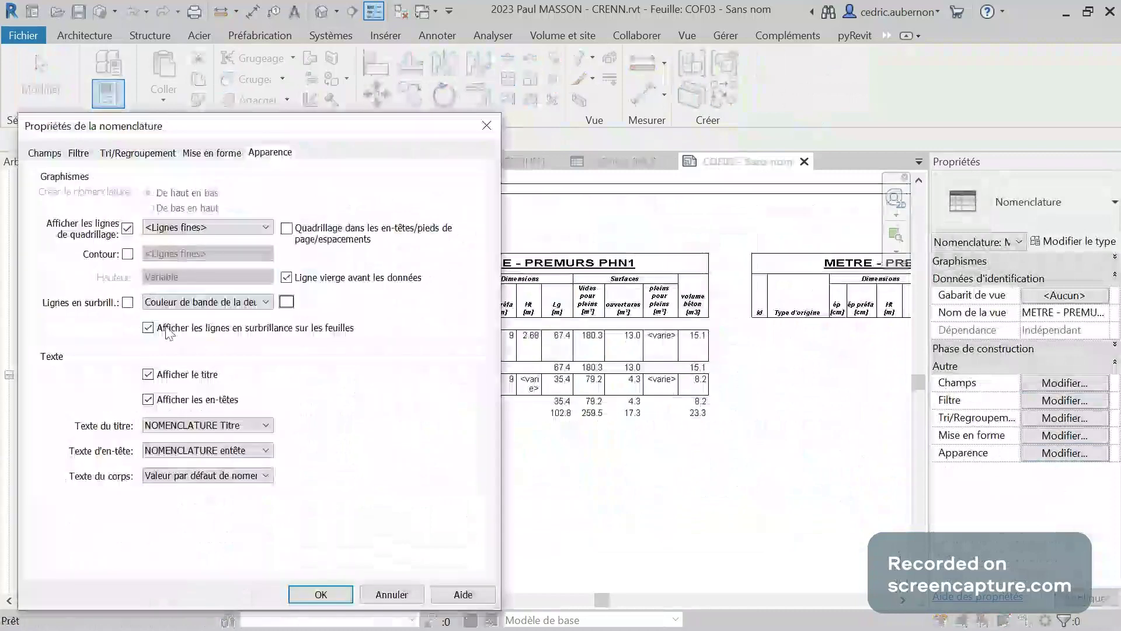
{"action": "left_click", "coordinate": [301, 279]}
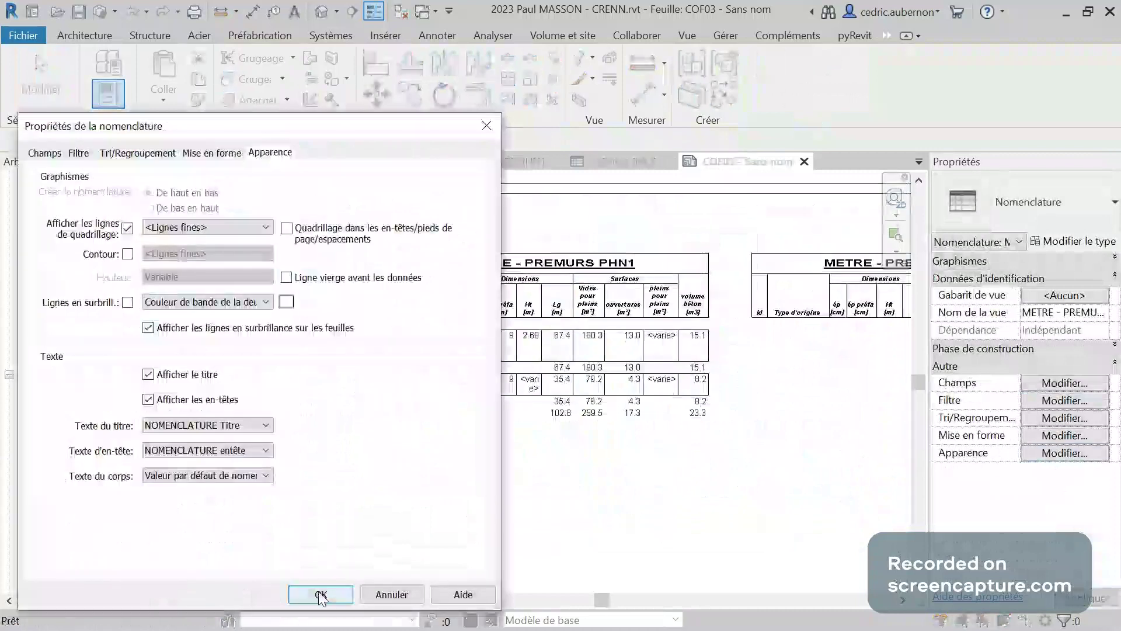
{"action": "left_click", "coordinate": [320, 594]}
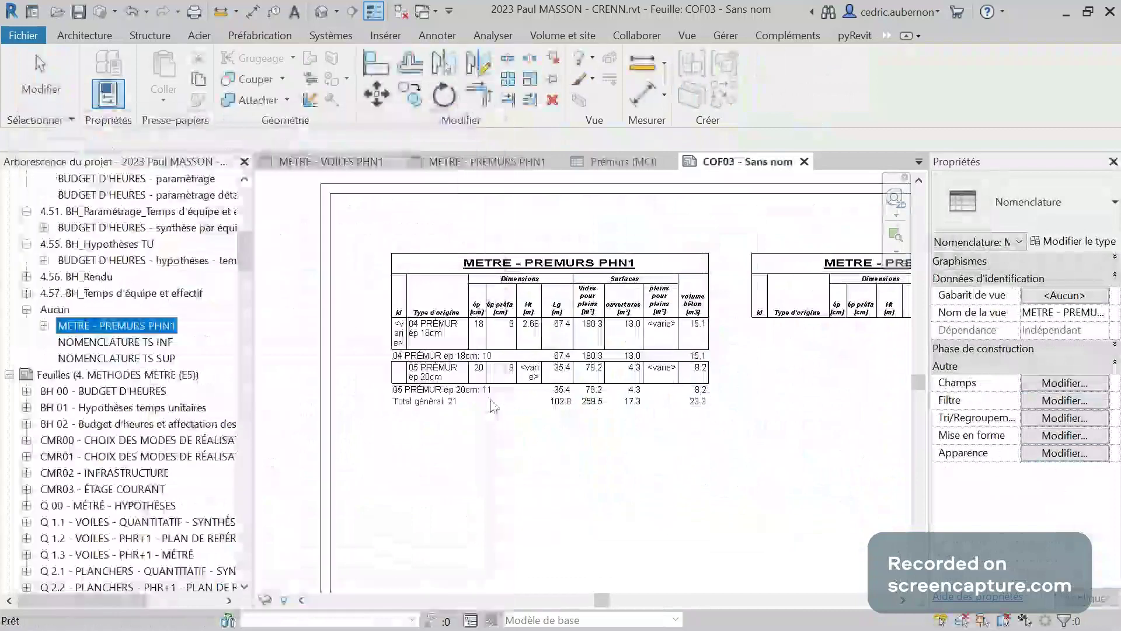
- Turn off the footer for the Type d'origine grouping in the METRE - PREMURS PHN1 schedule
{"action": "left_click", "coordinate": [1045, 417]}
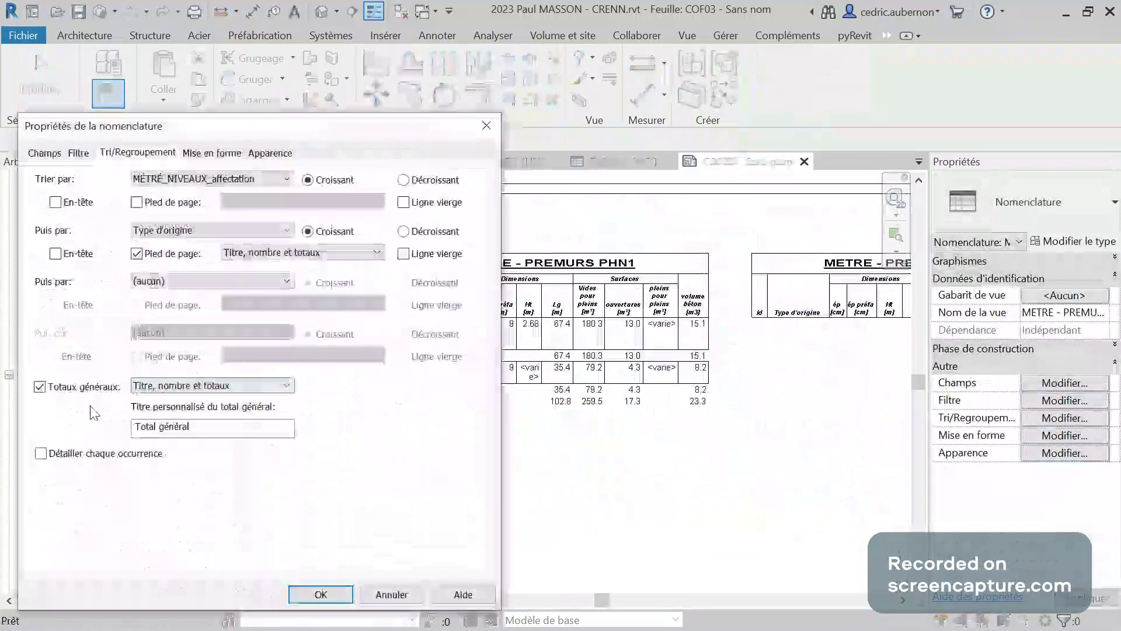
{"action": "left_click", "coordinate": [168, 255]}
{"action": "left_click", "coordinate": [313, 595]}
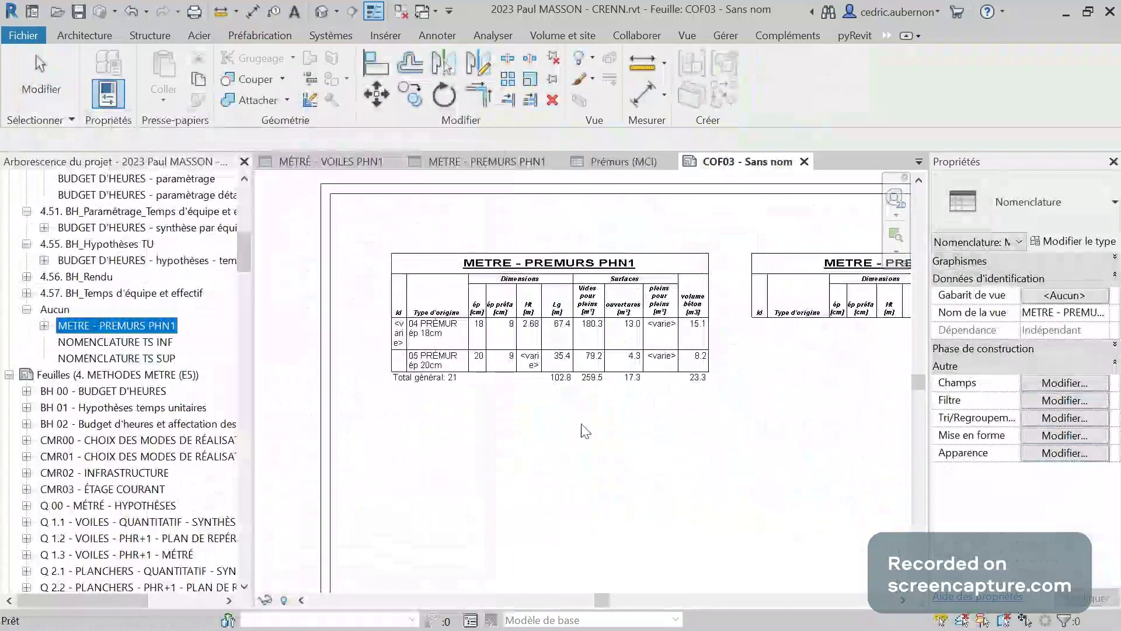
- Undo the METRE - PREMURS PHN1 schedule's changes to the Type d'origine footer, the blank line before the data and Détailler chaque occurrence
{"action": "key", "text": "ctrl+z"}
{"action": "key", "text": "ctrl+z"}
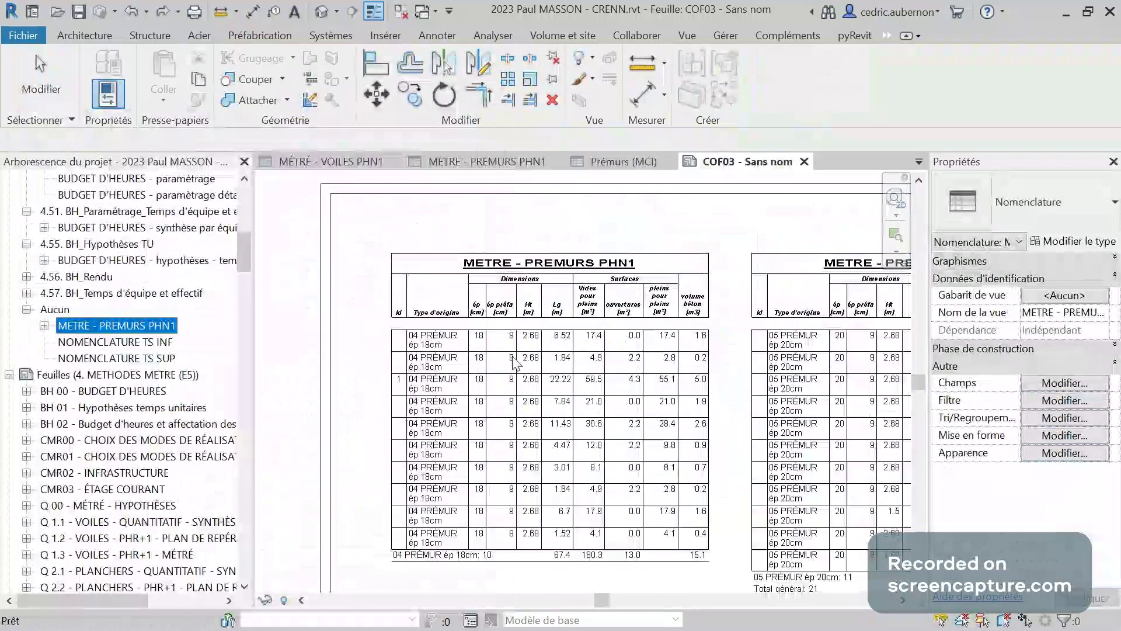
{"action": "scroll", "coordinate": [515, 363], "scroll_direction": "down", "scroll_amount": 2}
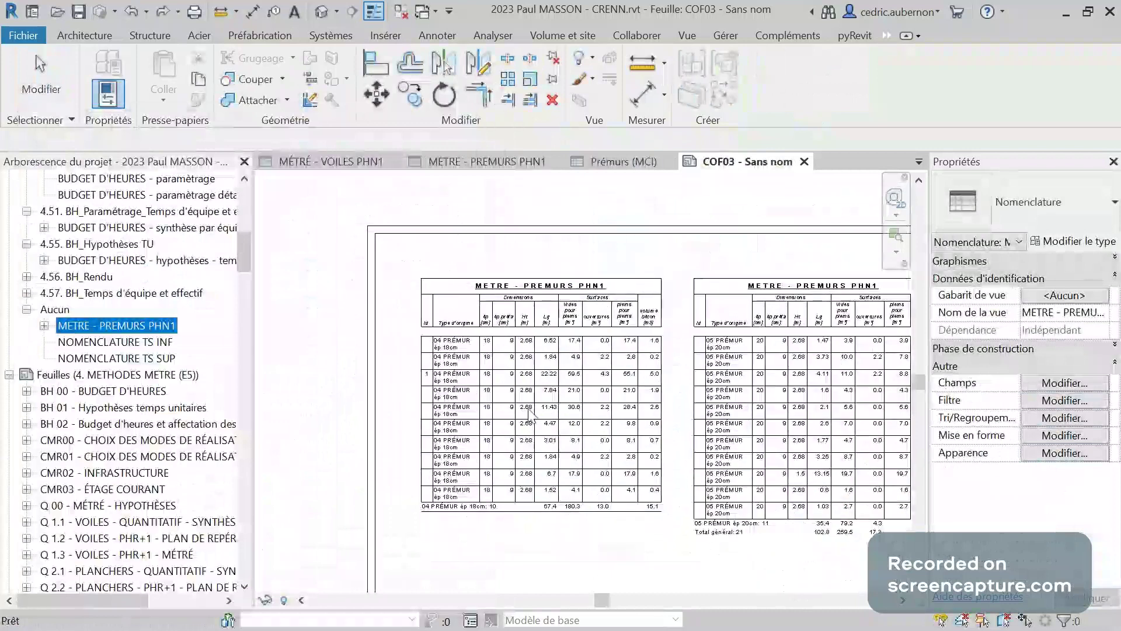
{"action": "scroll", "coordinate": [372, 375], "scroll_direction": "down", "scroll_amount": 1}
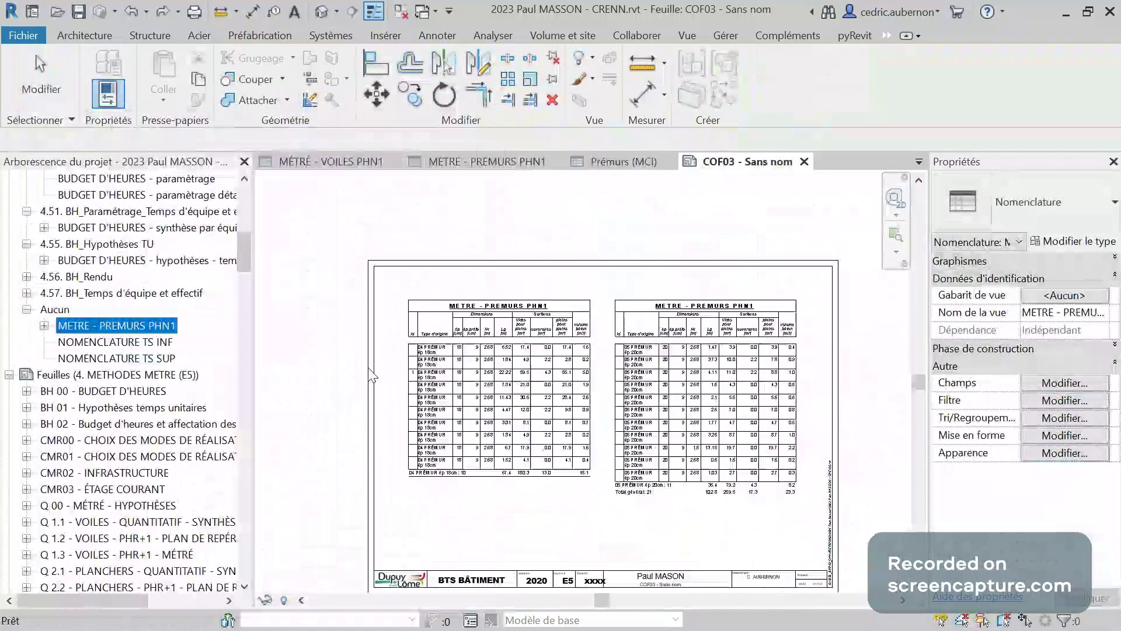
{"action": "key", "text": "alt+Tab"}
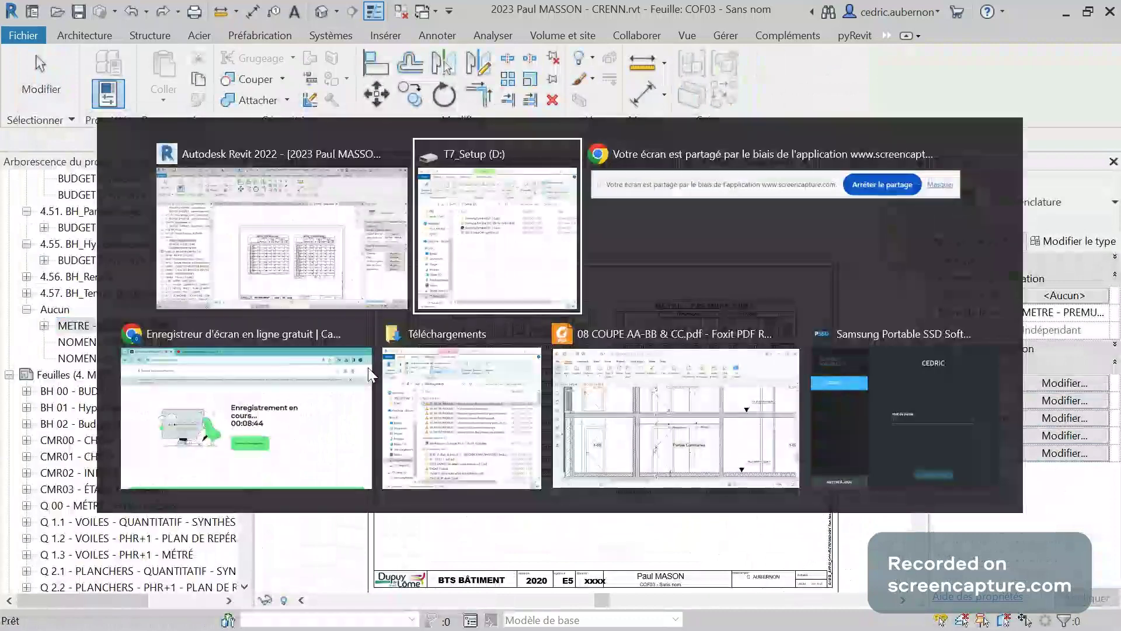
{"action": "key", "text": "alt+Tab"}
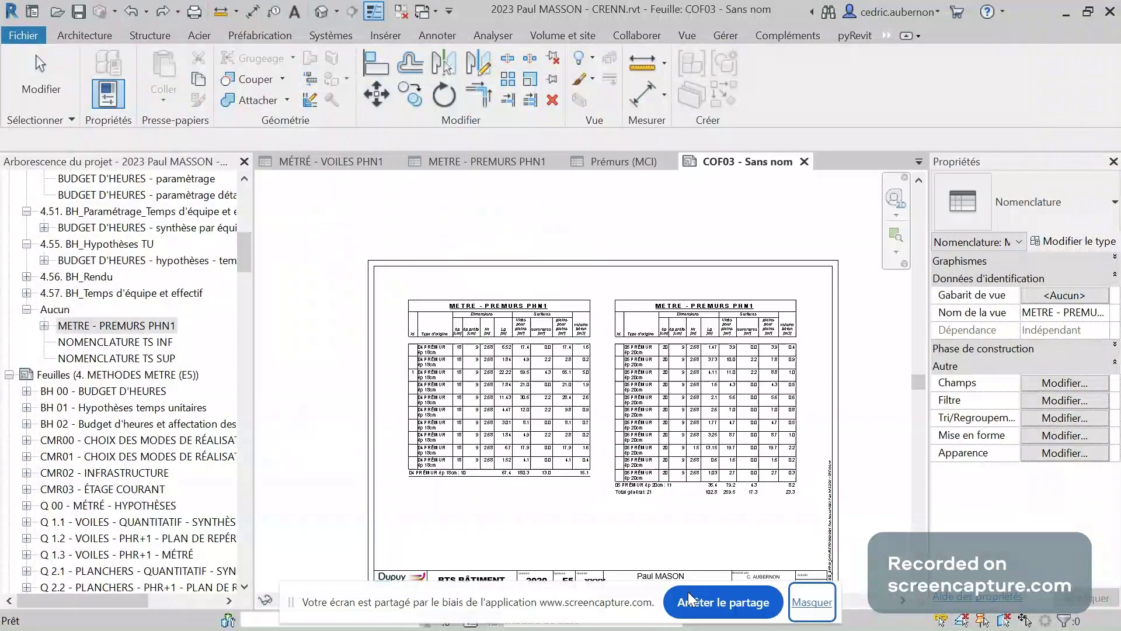
{"action": "key", "text": "alt+Tab"}
{"action": "key", "text": "alt+Tab"}
{"action": "key", "text": "alt+Tab"}
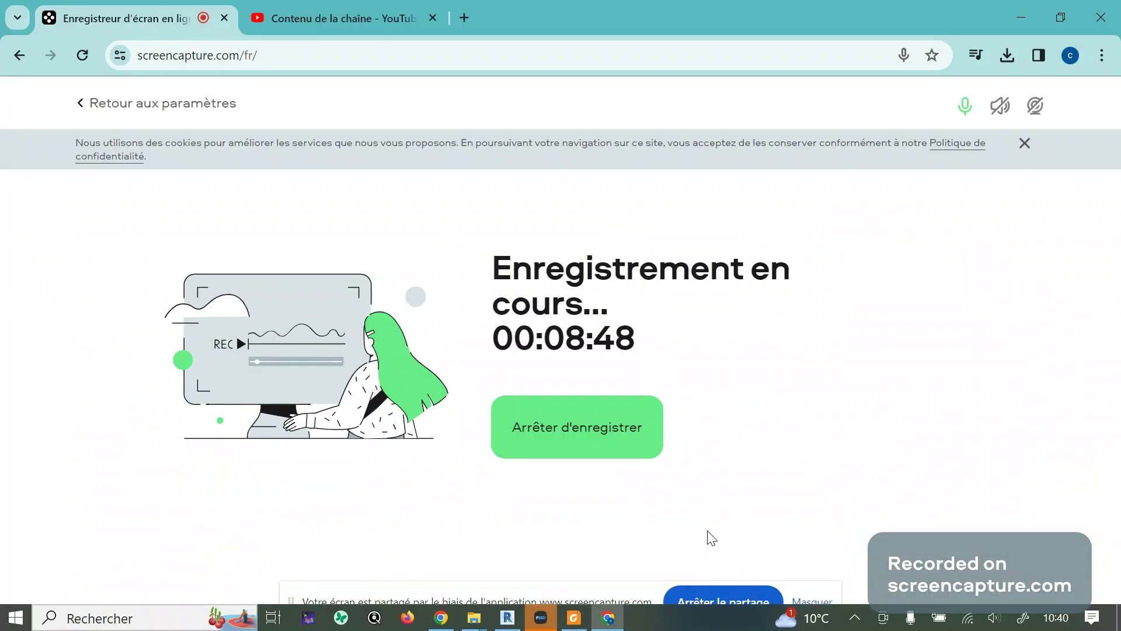